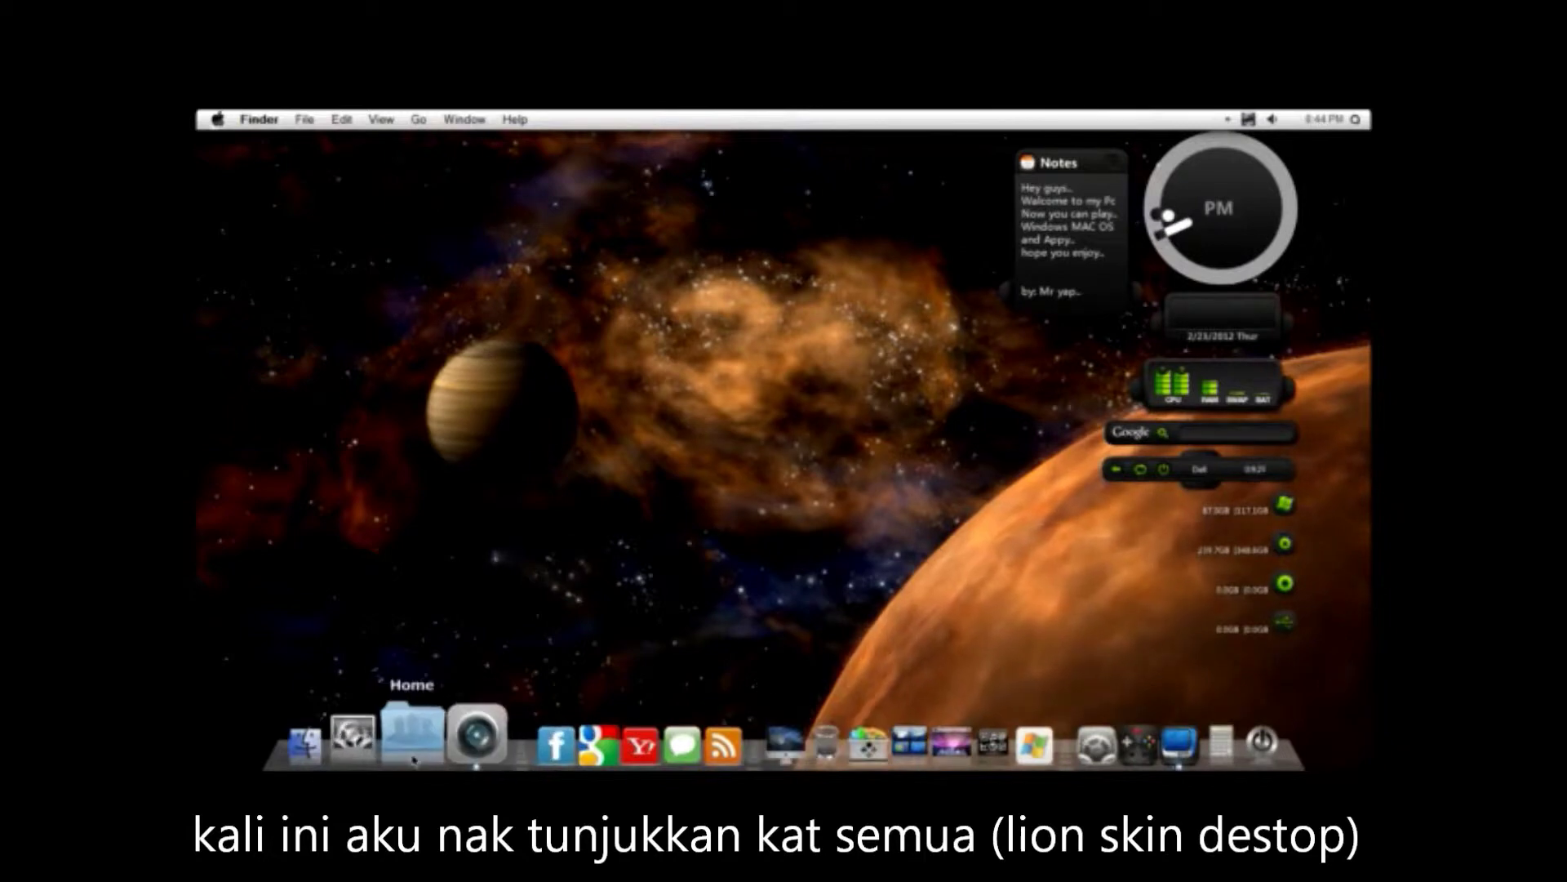
Step: Open the Home folder window from the Finder icon in the dock
click(335, 731)
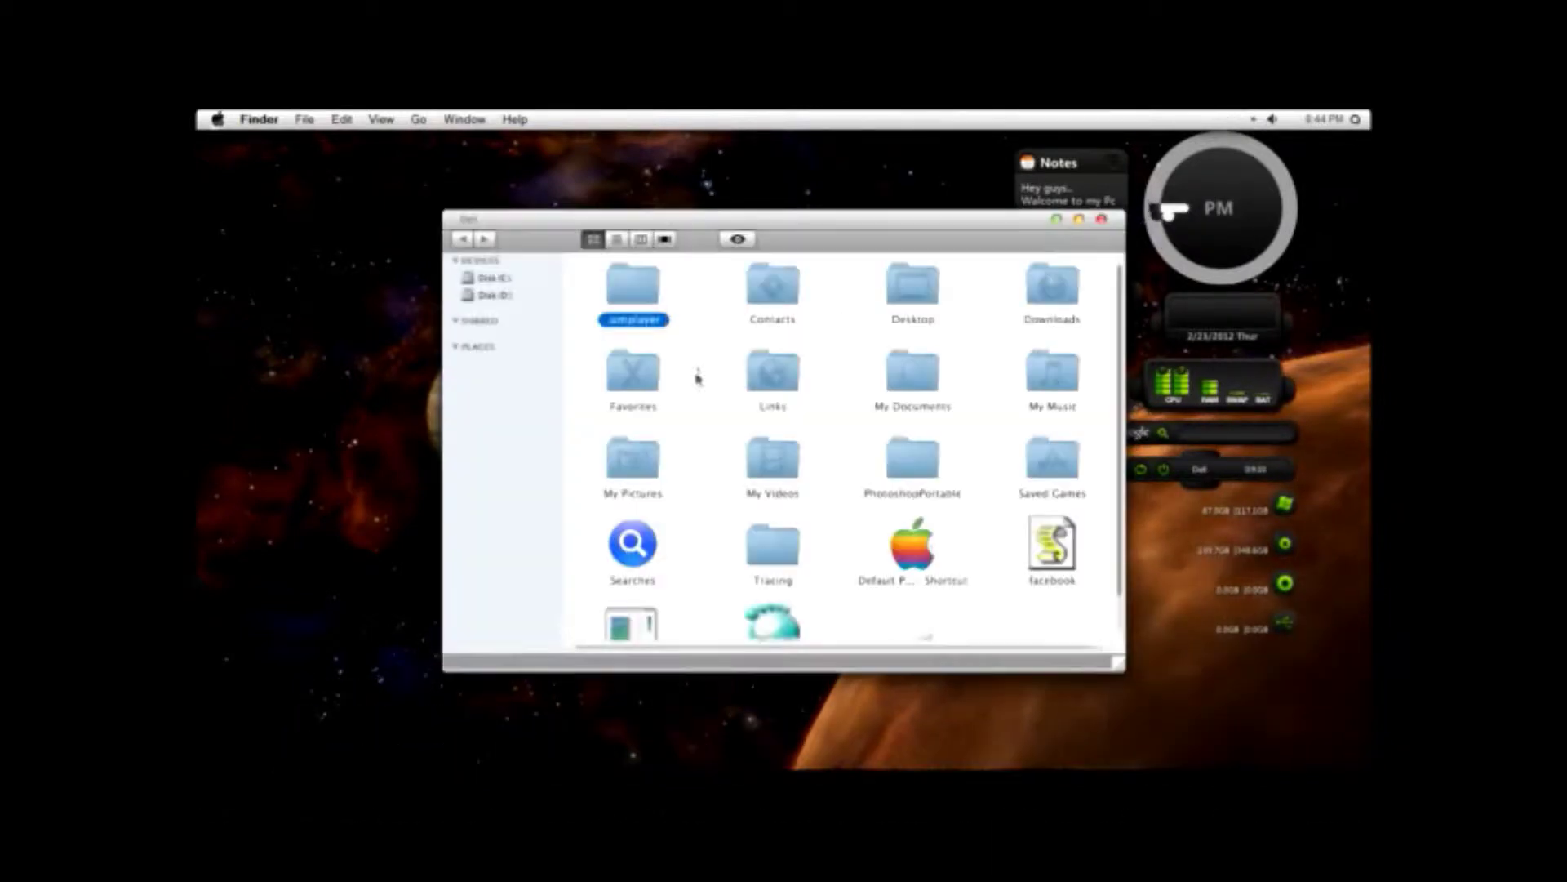
Step: Switch to Cover Flow view, preview the Desktop and Favorites folders, and show Disk (D:)
click(666, 240)
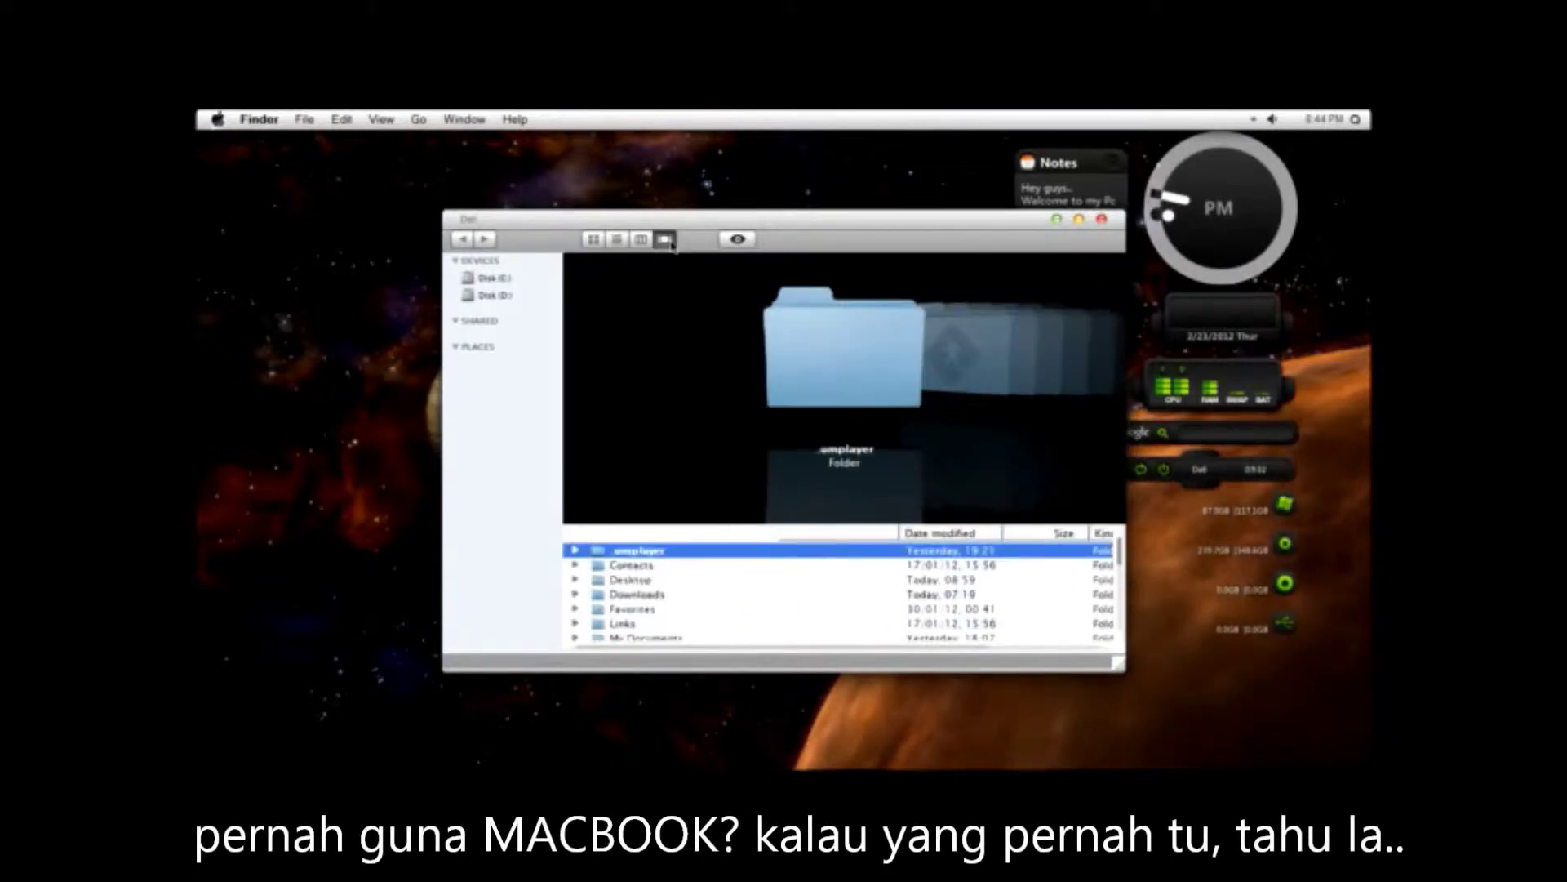
key(Down)
key(Down)
key(Down)
key(Down)
key(Down)
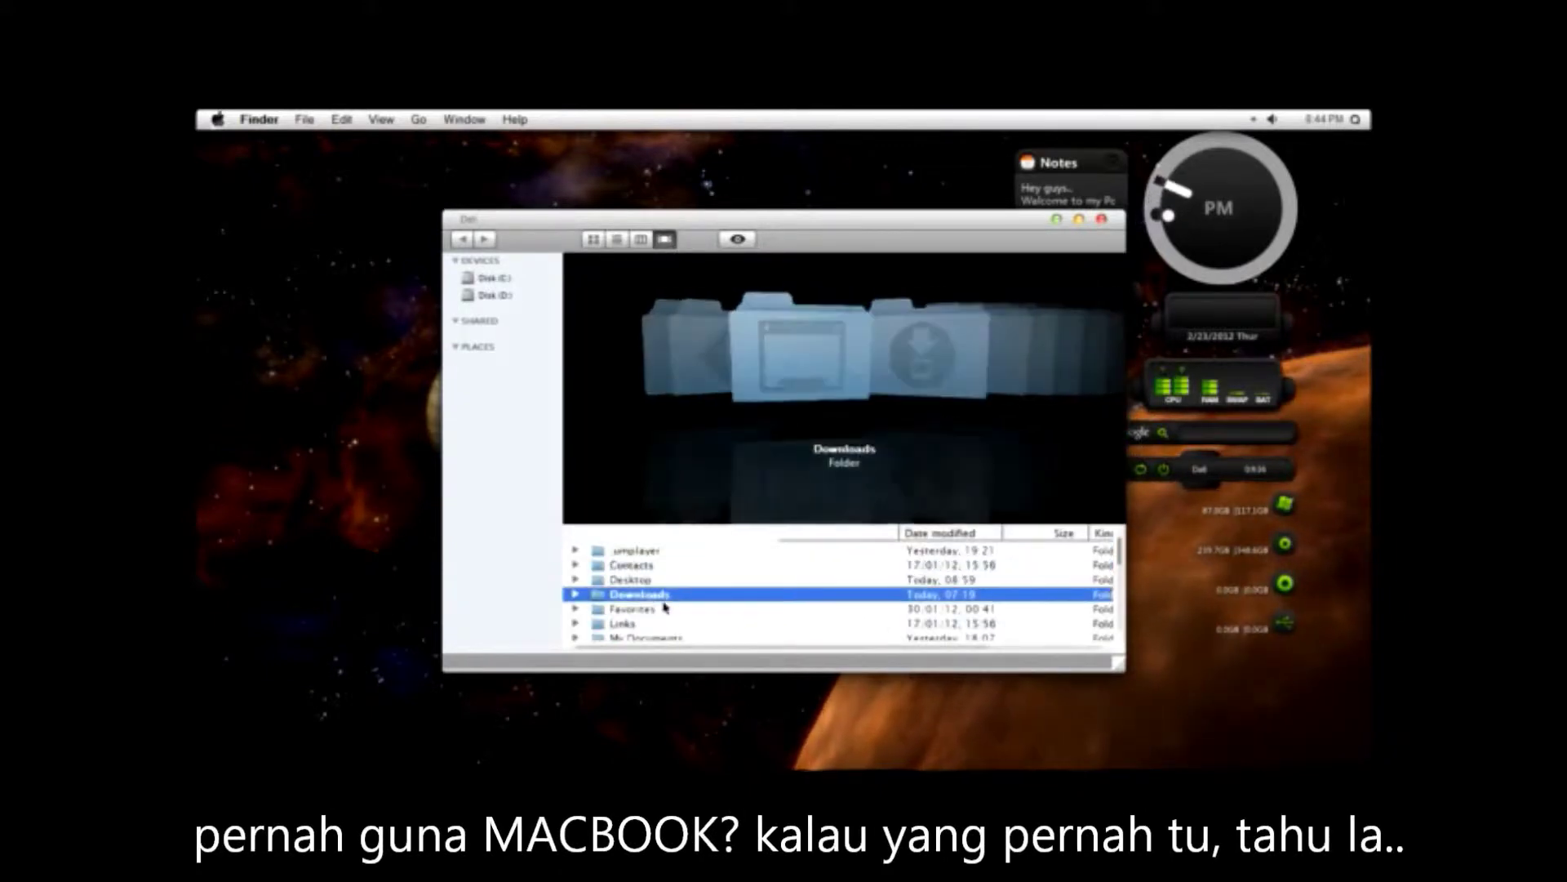
click(657, 582)
click(658, 610)
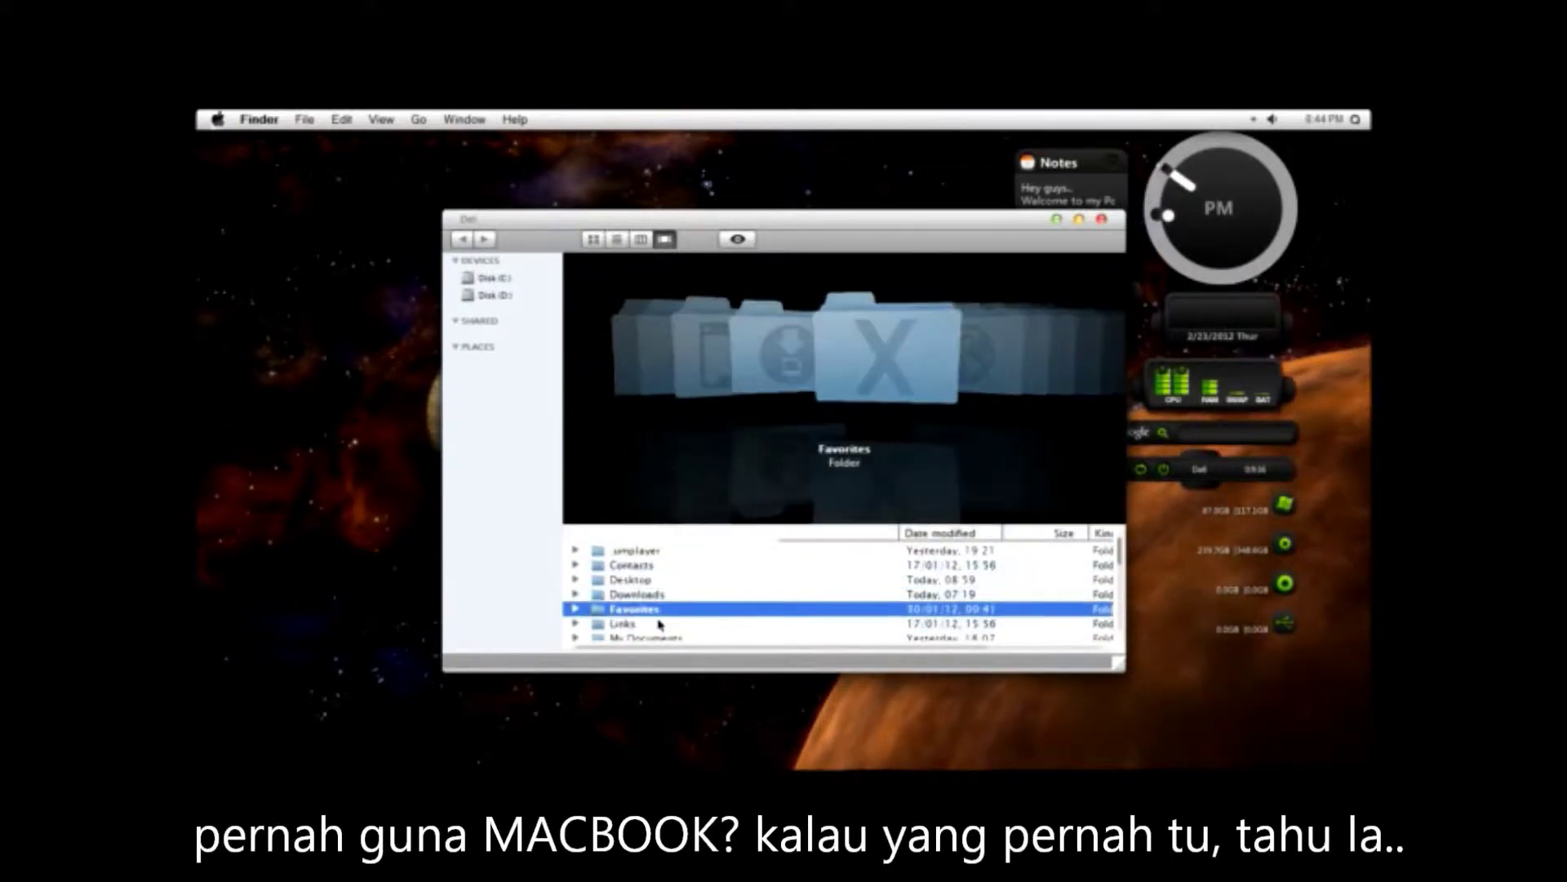
click(497, 294)
Step: Preview the DeLL warranty, apple icon, HD VIDEOS and ico folders, then open MYpictures
click(653, 594)
click(638, 564)
click(646, 610)
click(647, 622)
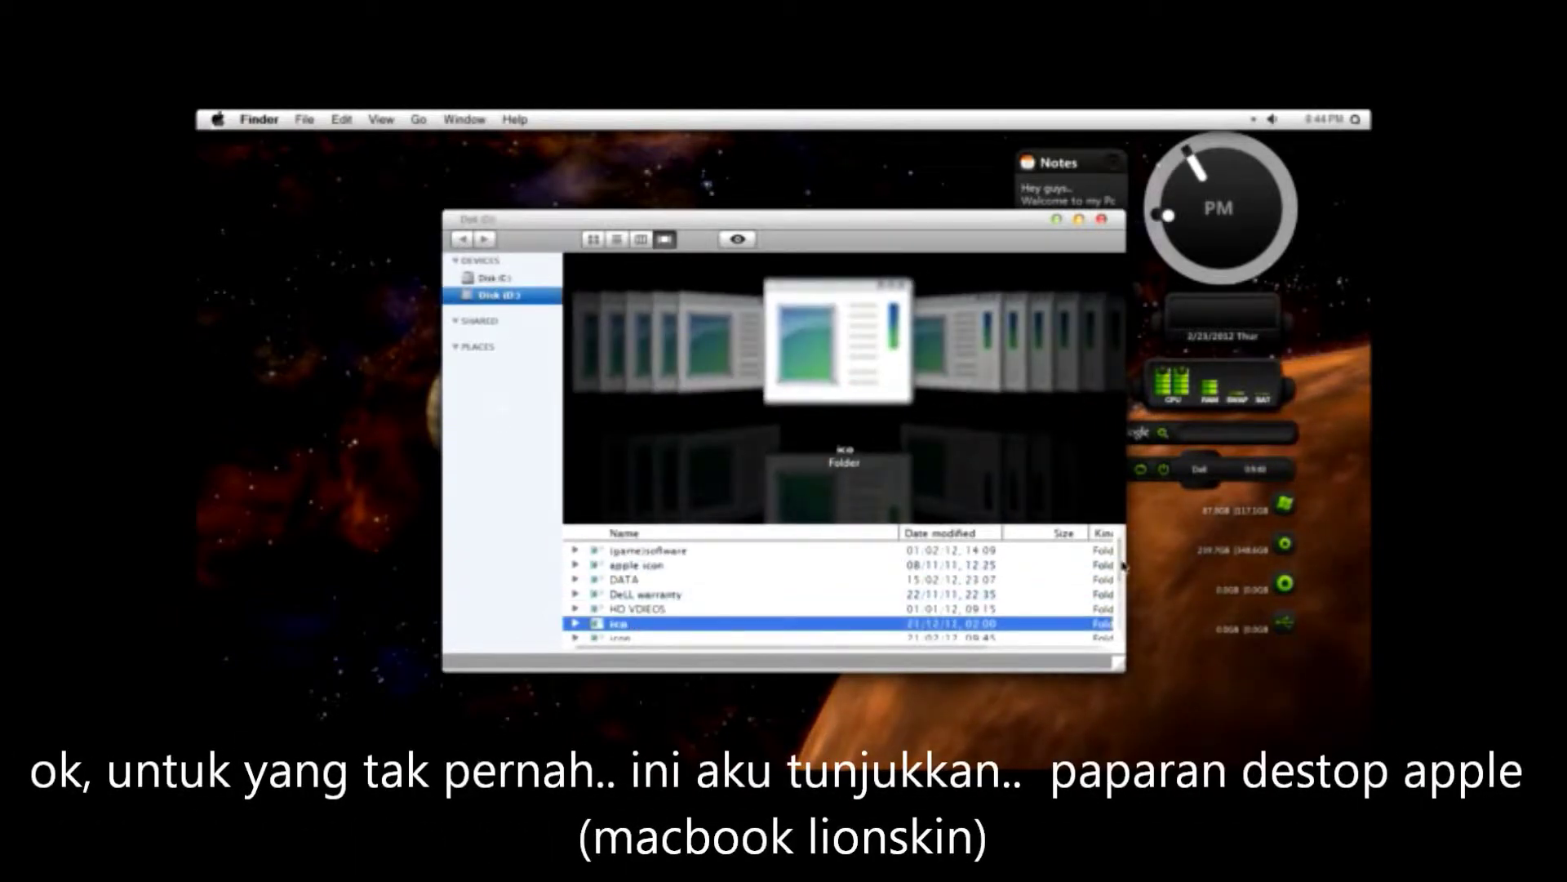
drag(1121, 565, 1121, 620)
click(678, 609)
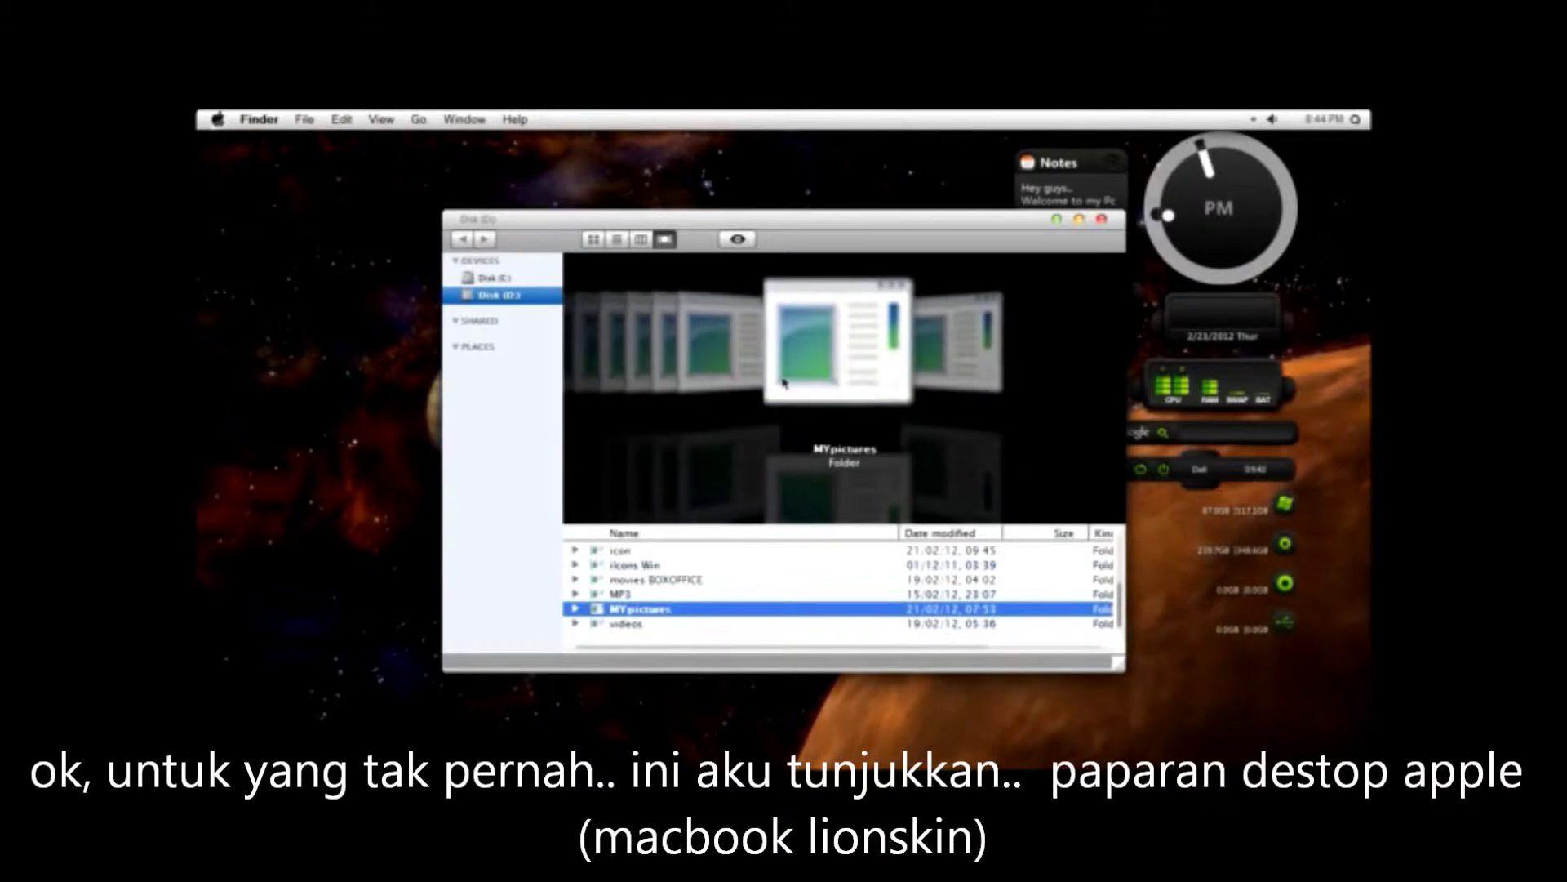
double_click(660, 610)
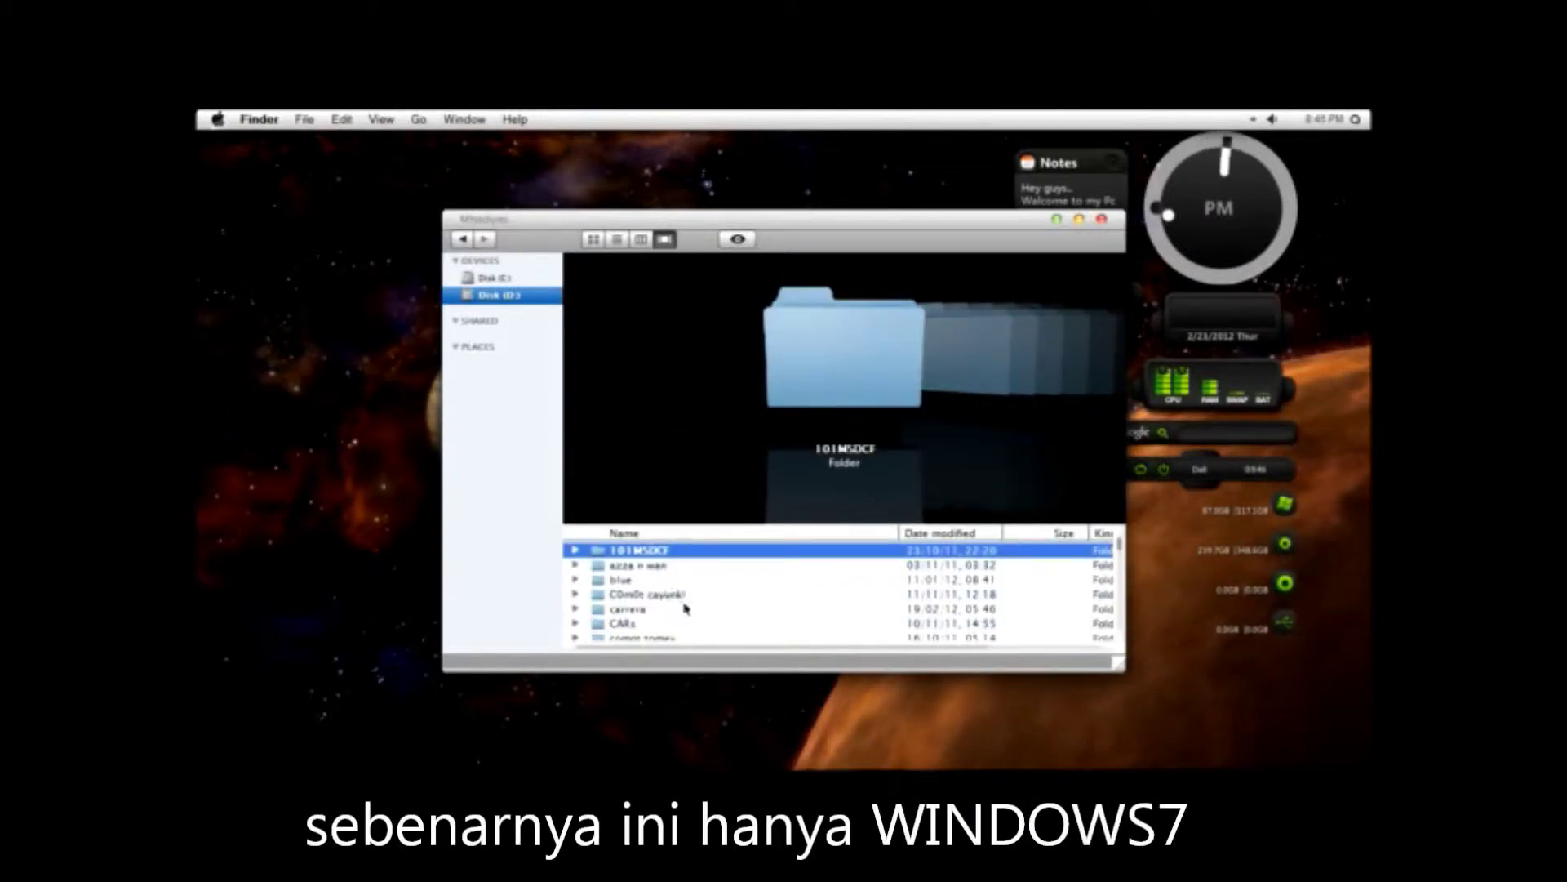
Step: Preview the carrera, comot tomey, family holiday, ejan khwin and DI RMAH LIZA folders
click(641, 611)
click(641, 638)
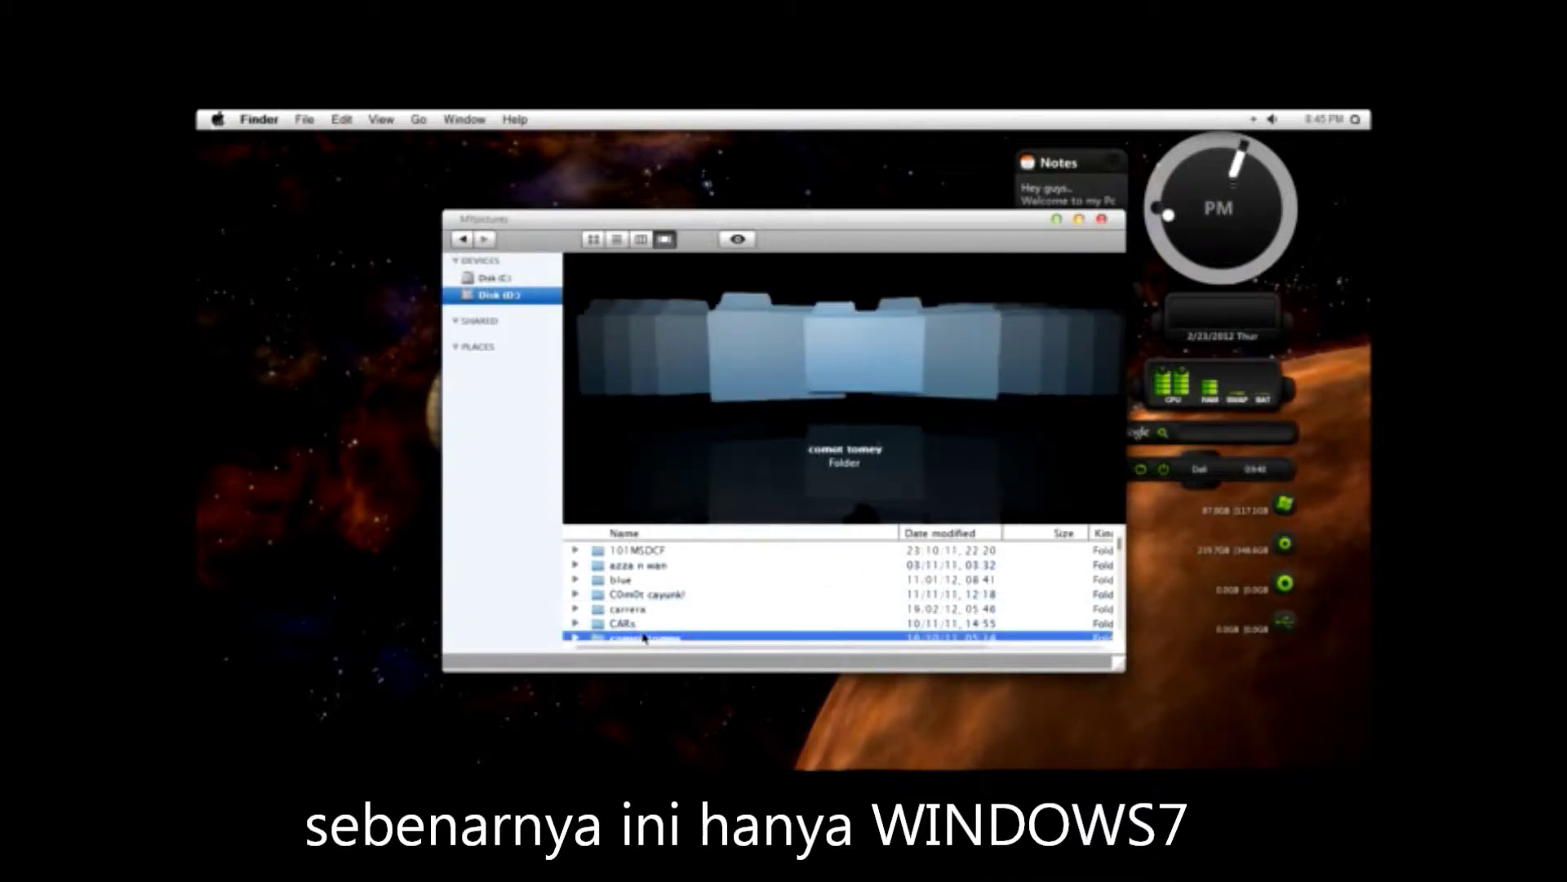
drag(1123, 548, 1123, 565)
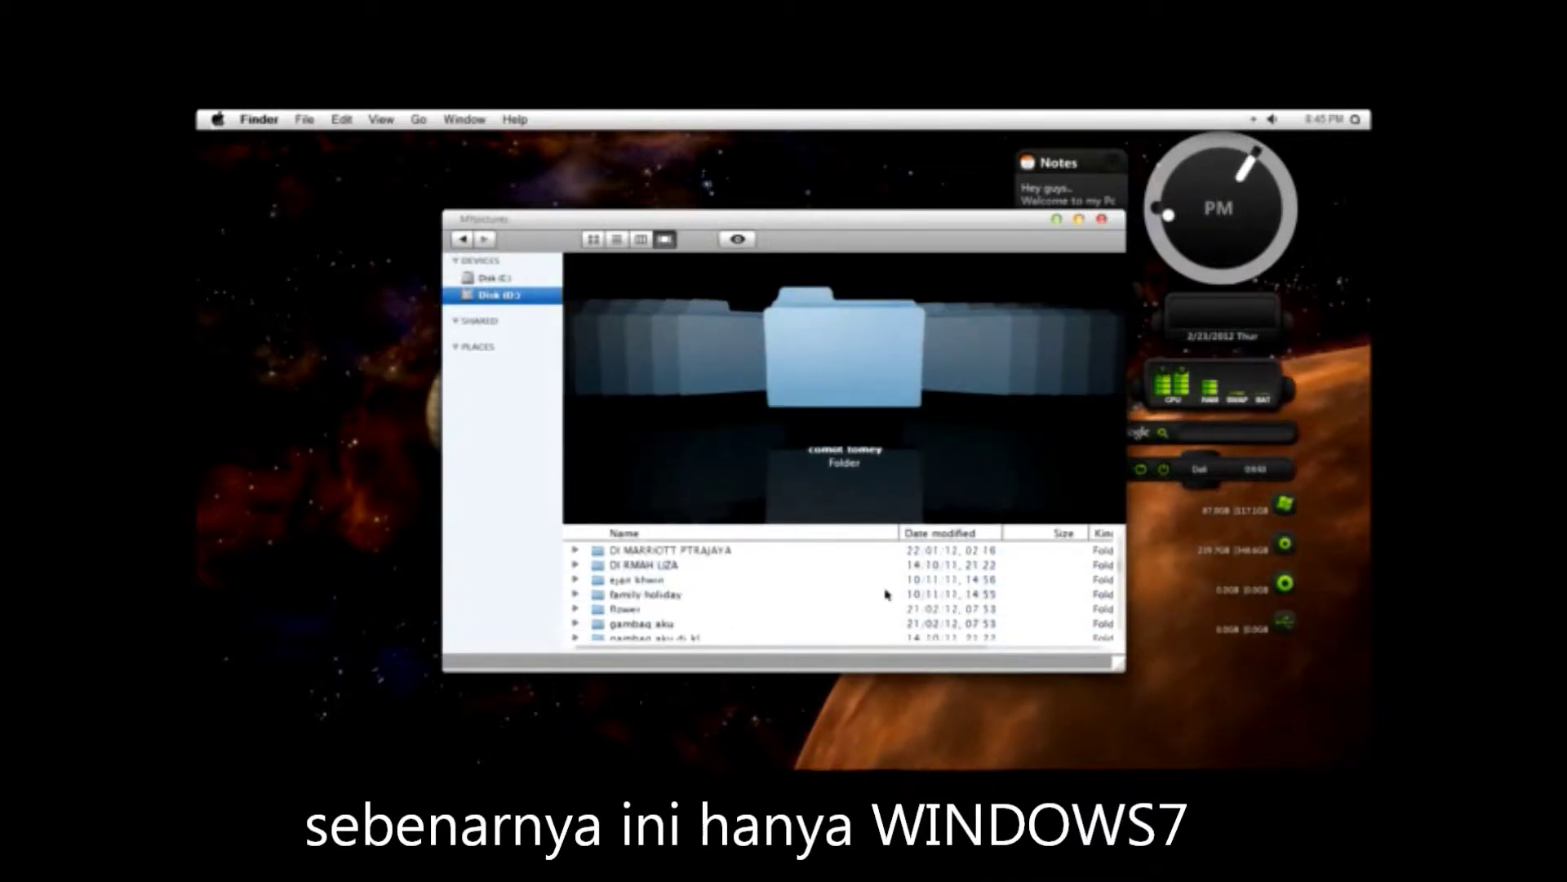
click(682, 597)
click(666, 579)
click(663, 566)
click(663, 552)
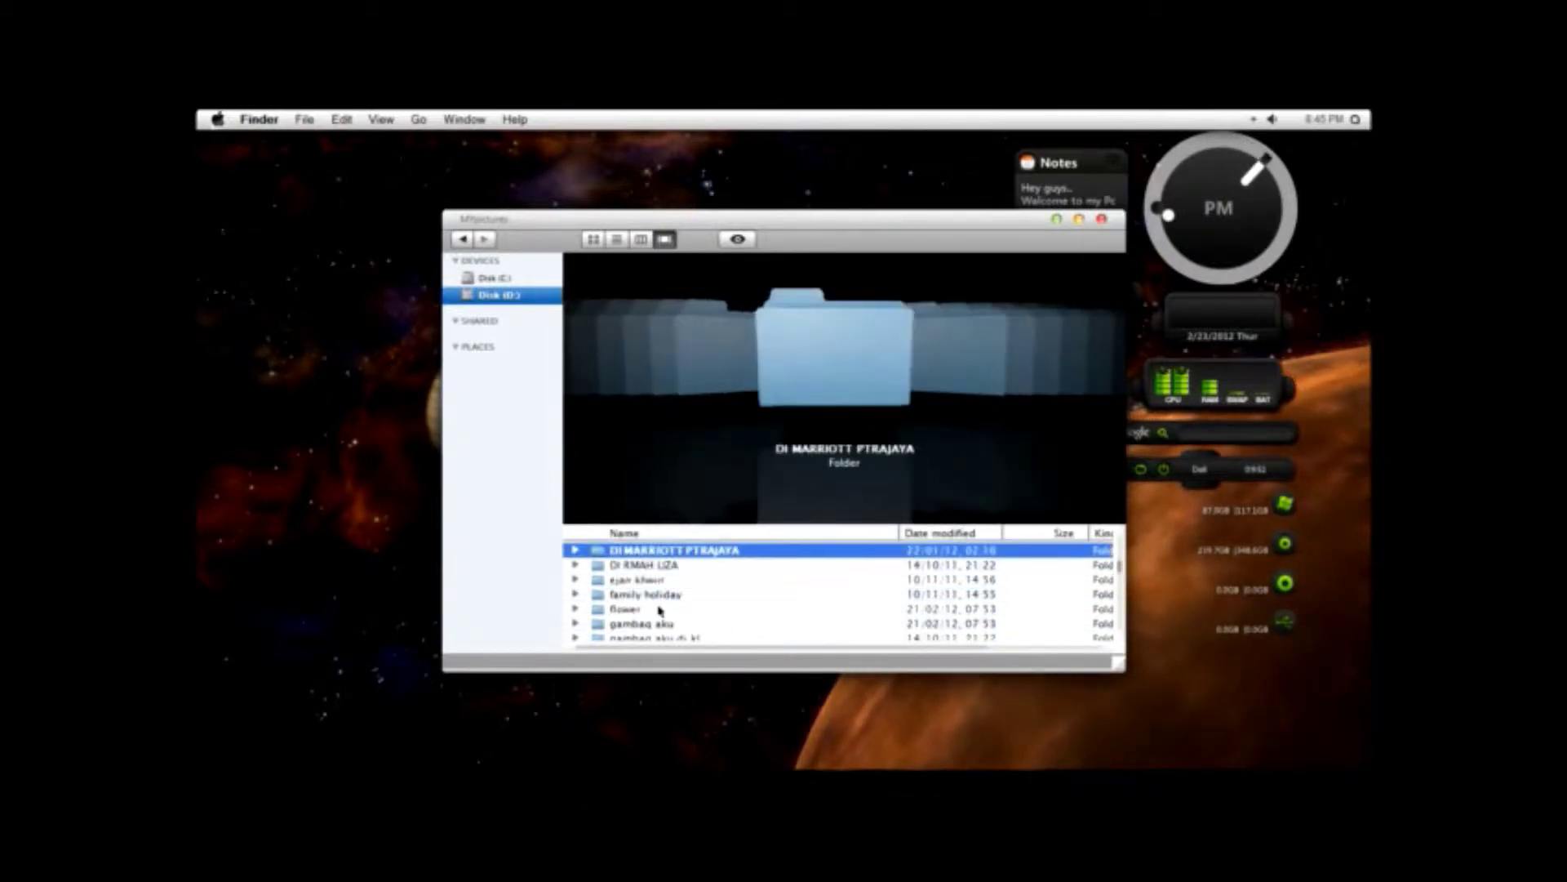
Step: Preview the flower, gambaq aku, kawan tawlan, jalan2 and HD wallpepar folders
click(658, 610)
click(658, 623)
click(662, 637)
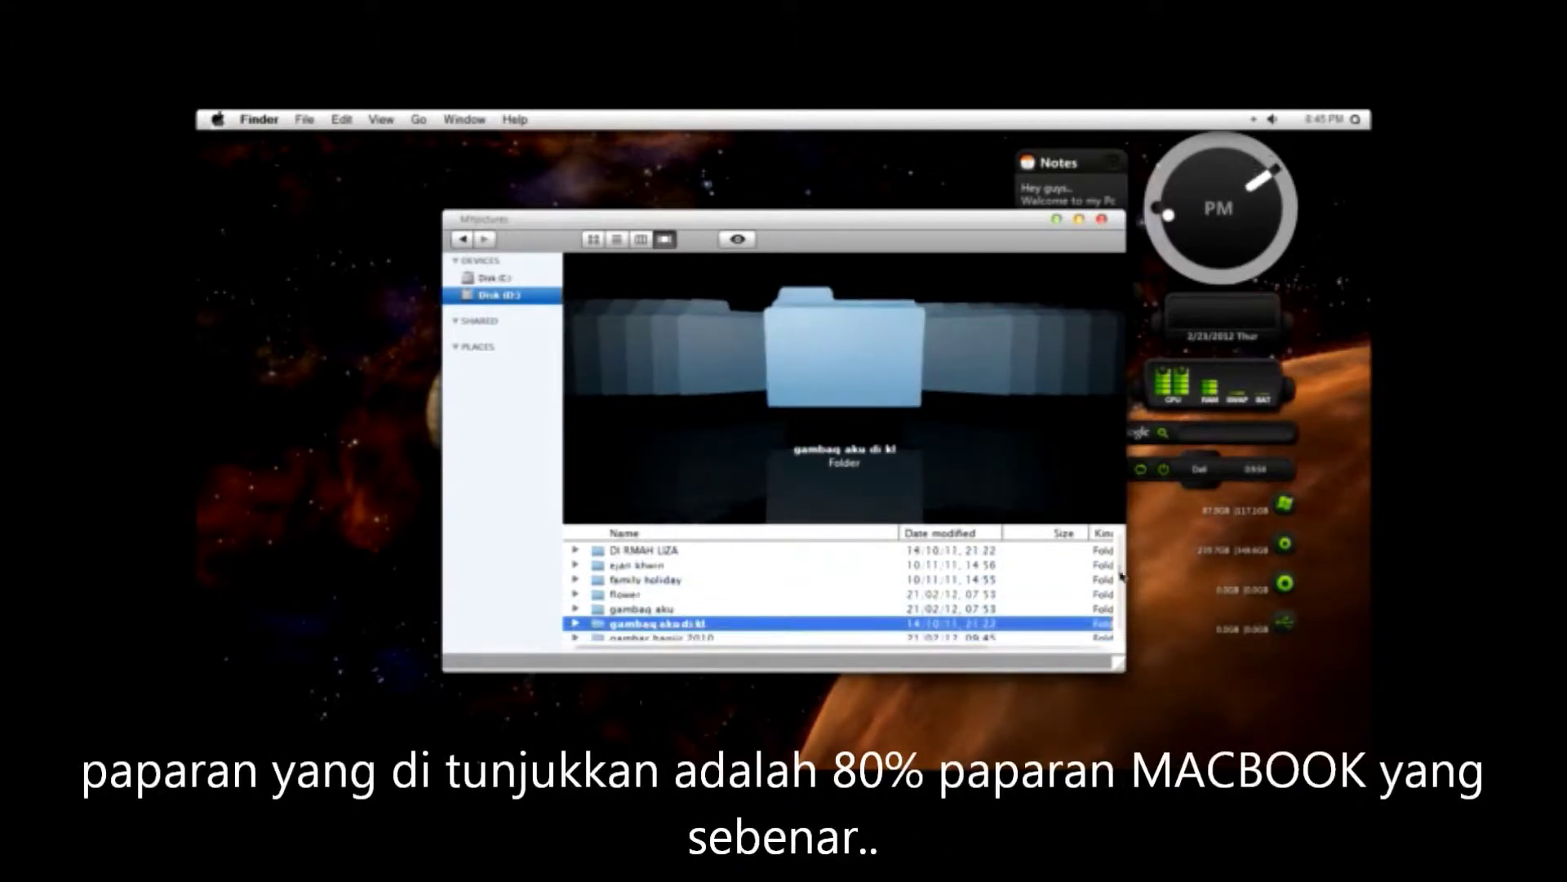
drag(1122, 581, 1123, 594)
click(626, 595)
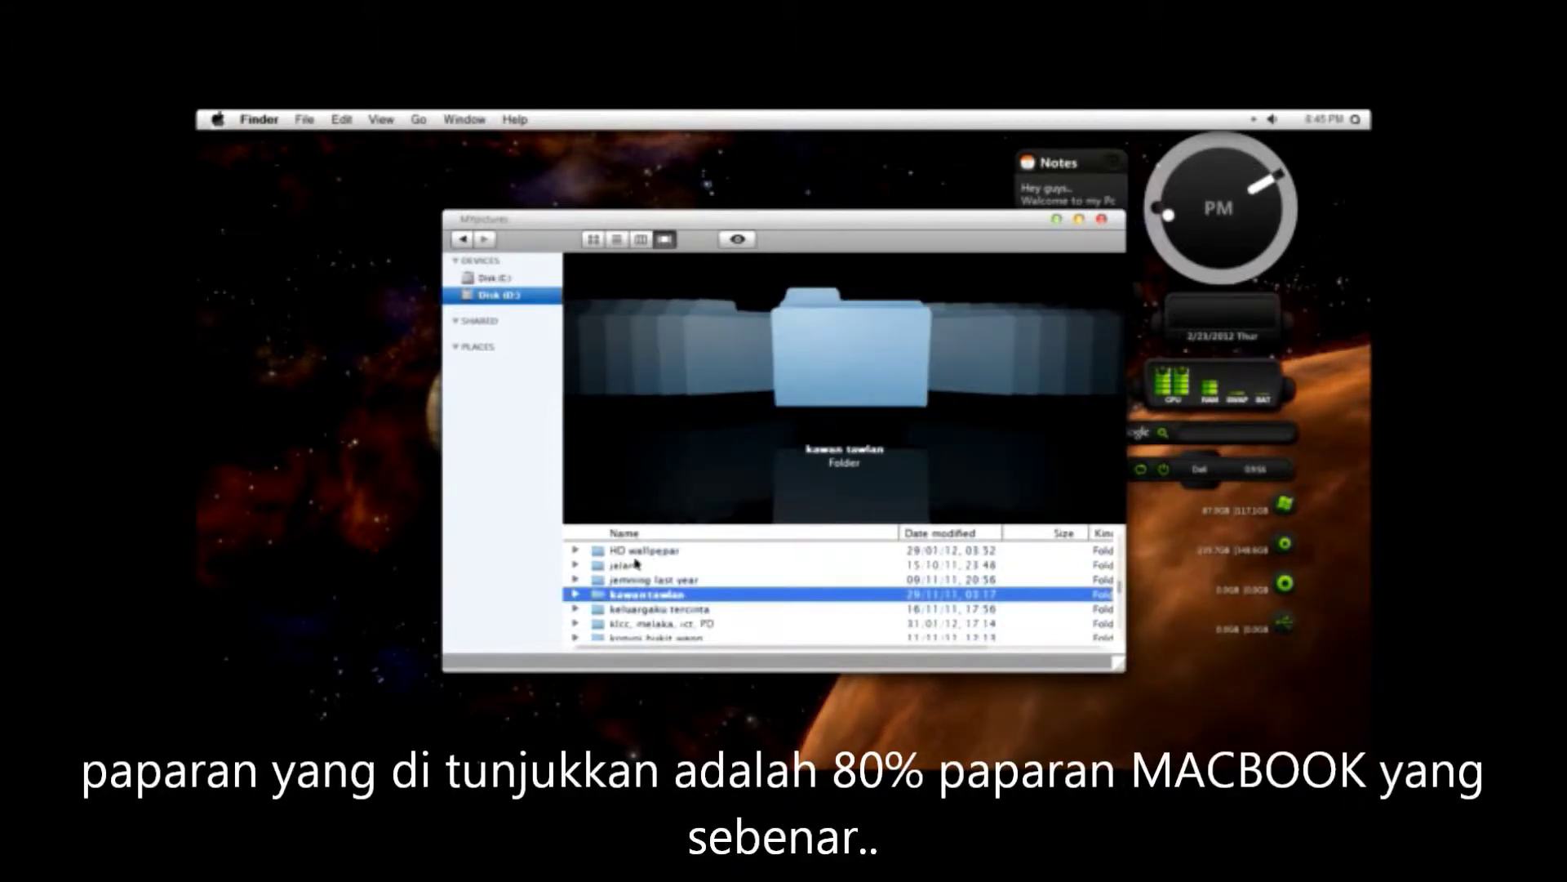
click(635, 565)
click(637, 555)
Step: Open HD wallpepar, browse its images, and view the rose image enlarged
double_click(638, 555)
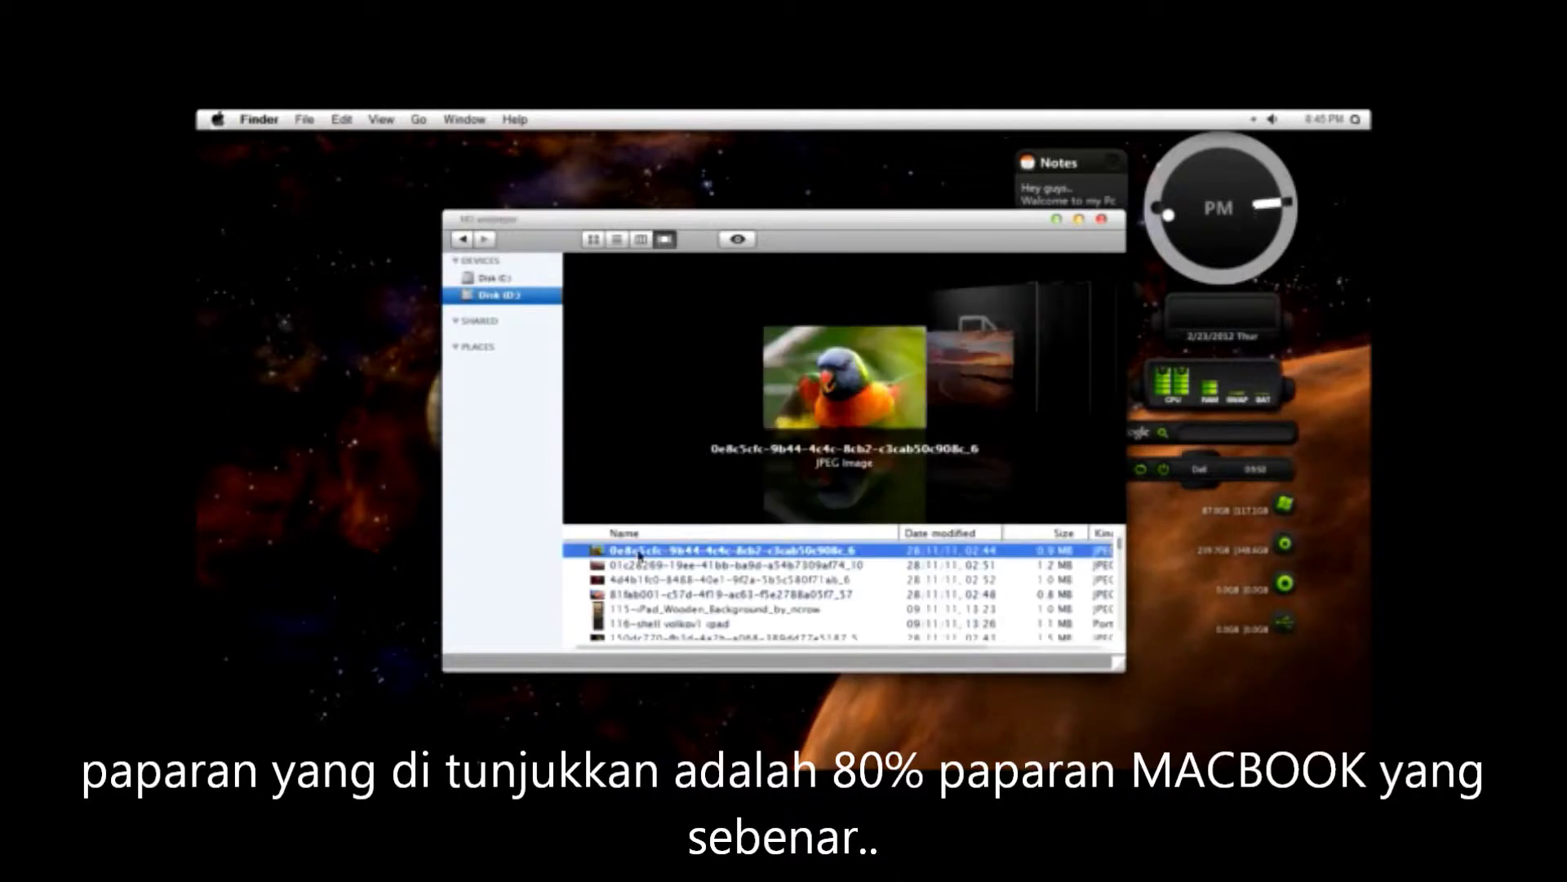
click(689, 565)
click(688, 580)
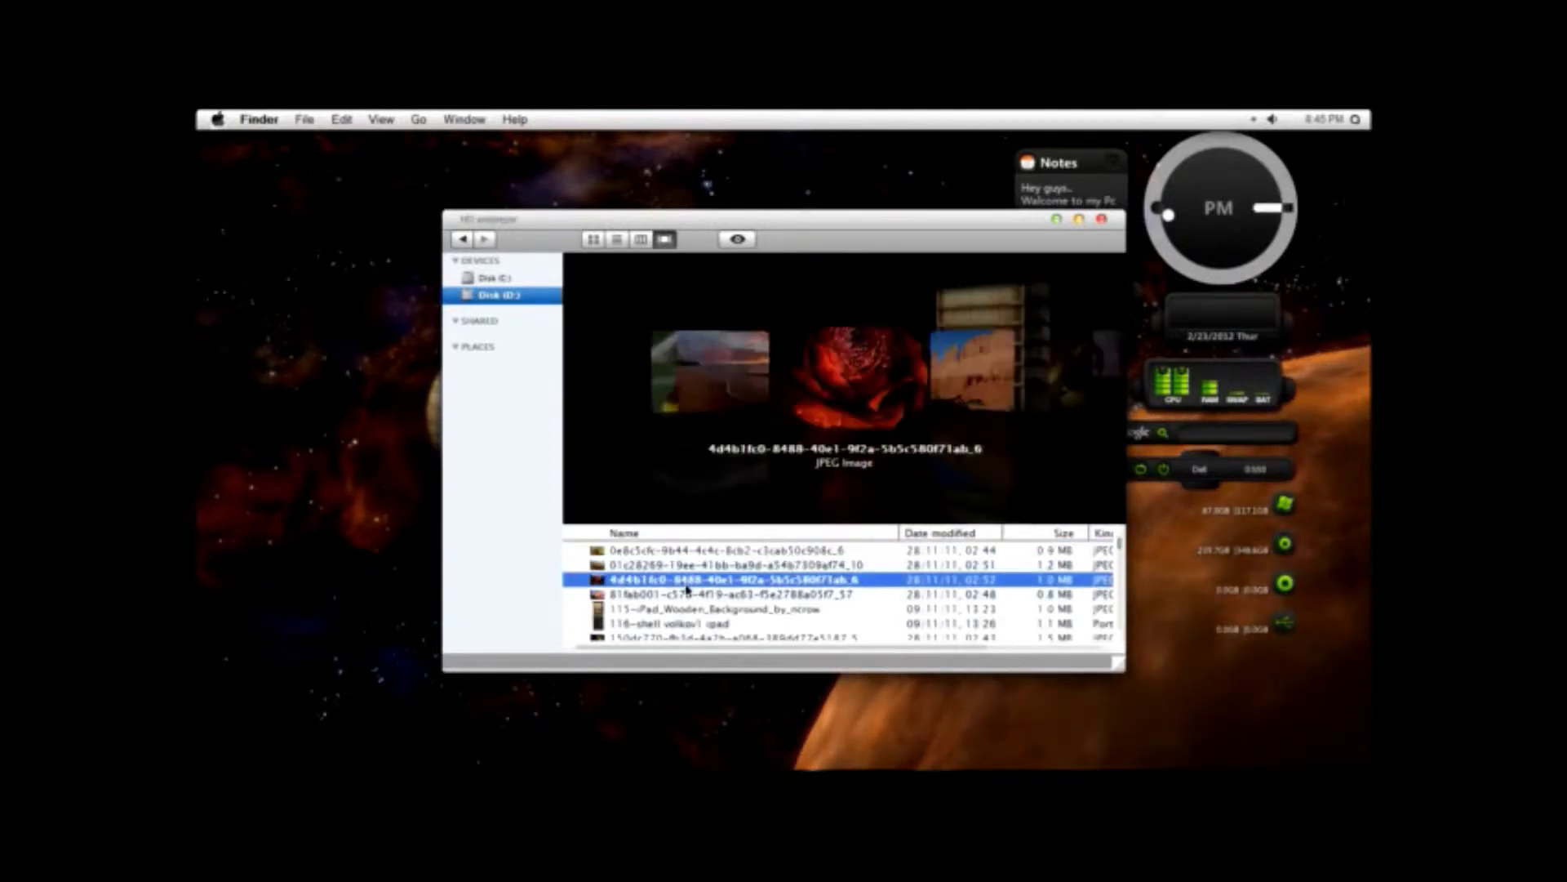
click(684, 597)
click(682, 610)
click(680, 625)
click(685, 595)
click(689, 582)
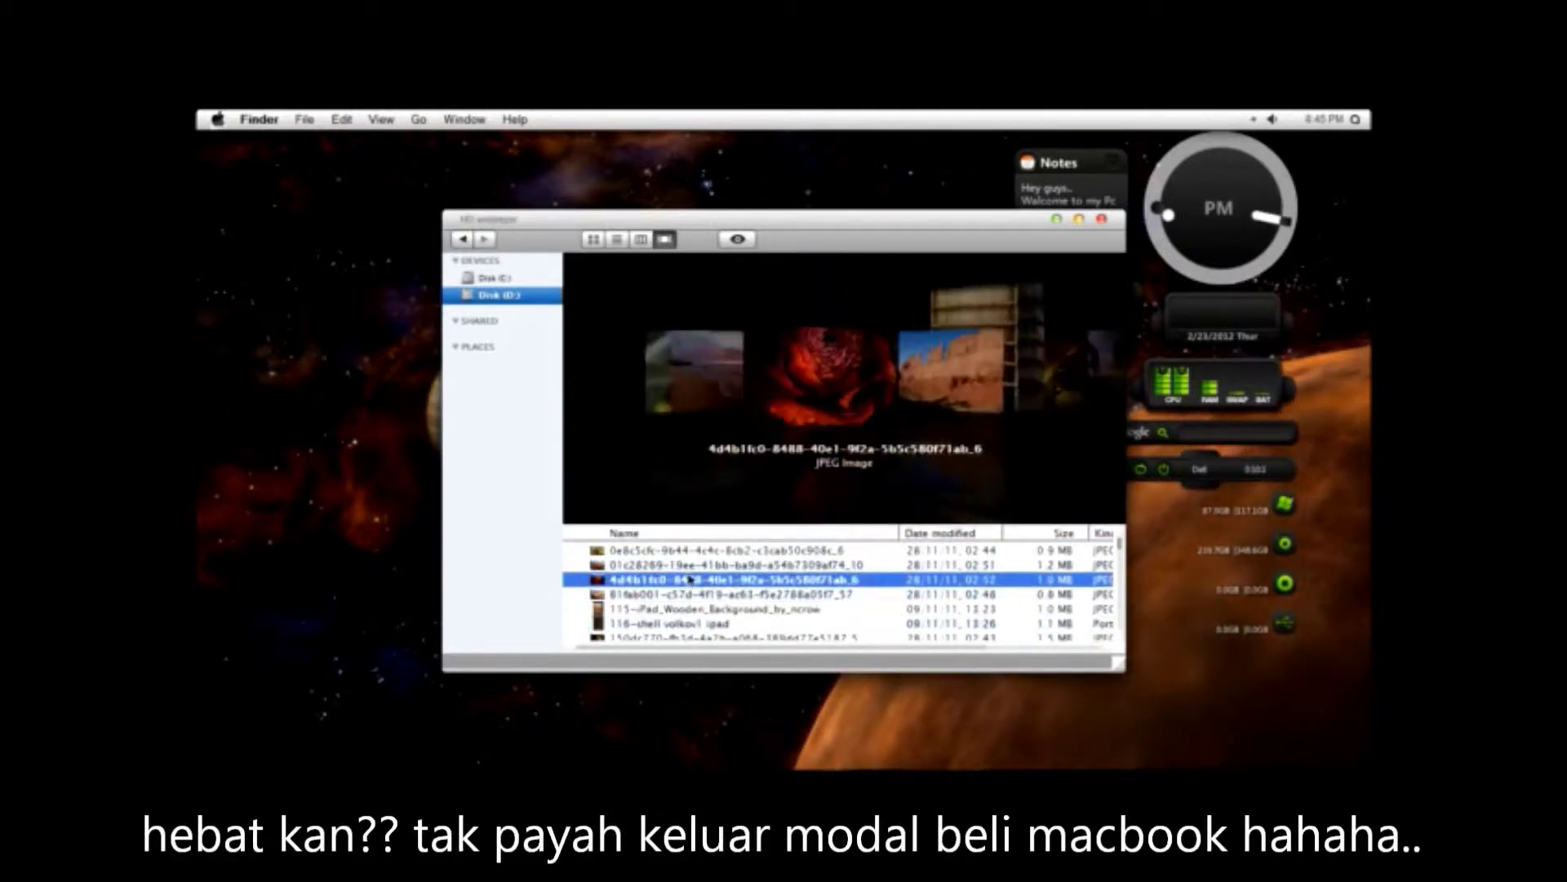
click(737, 240)
click(1037, 432)
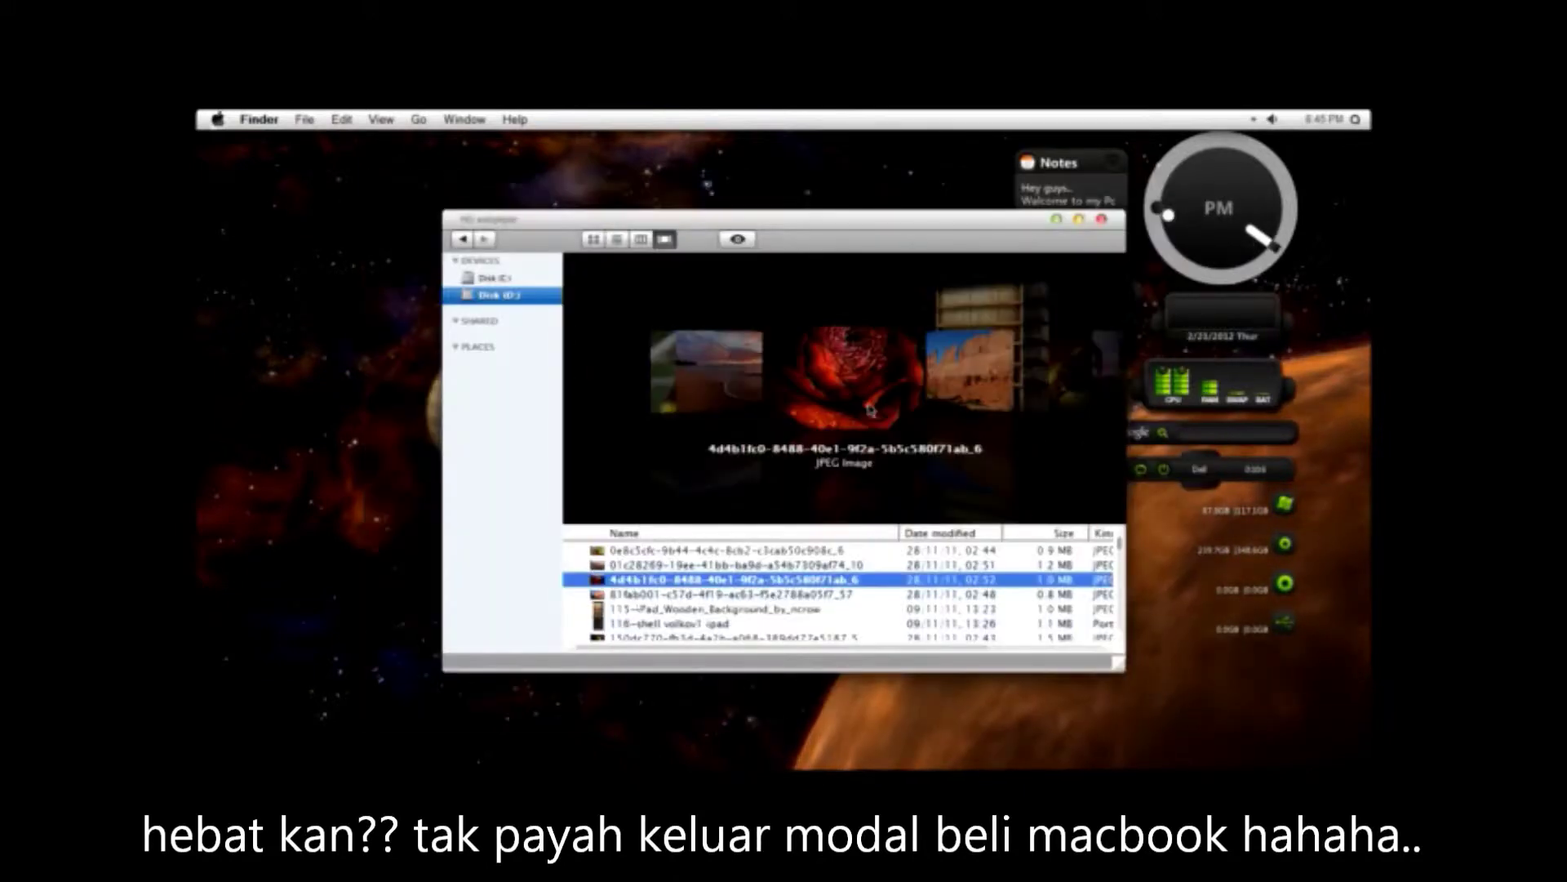
Step: Browse through the wallpaper images and view the parrot image enlarged
click(720, 612)
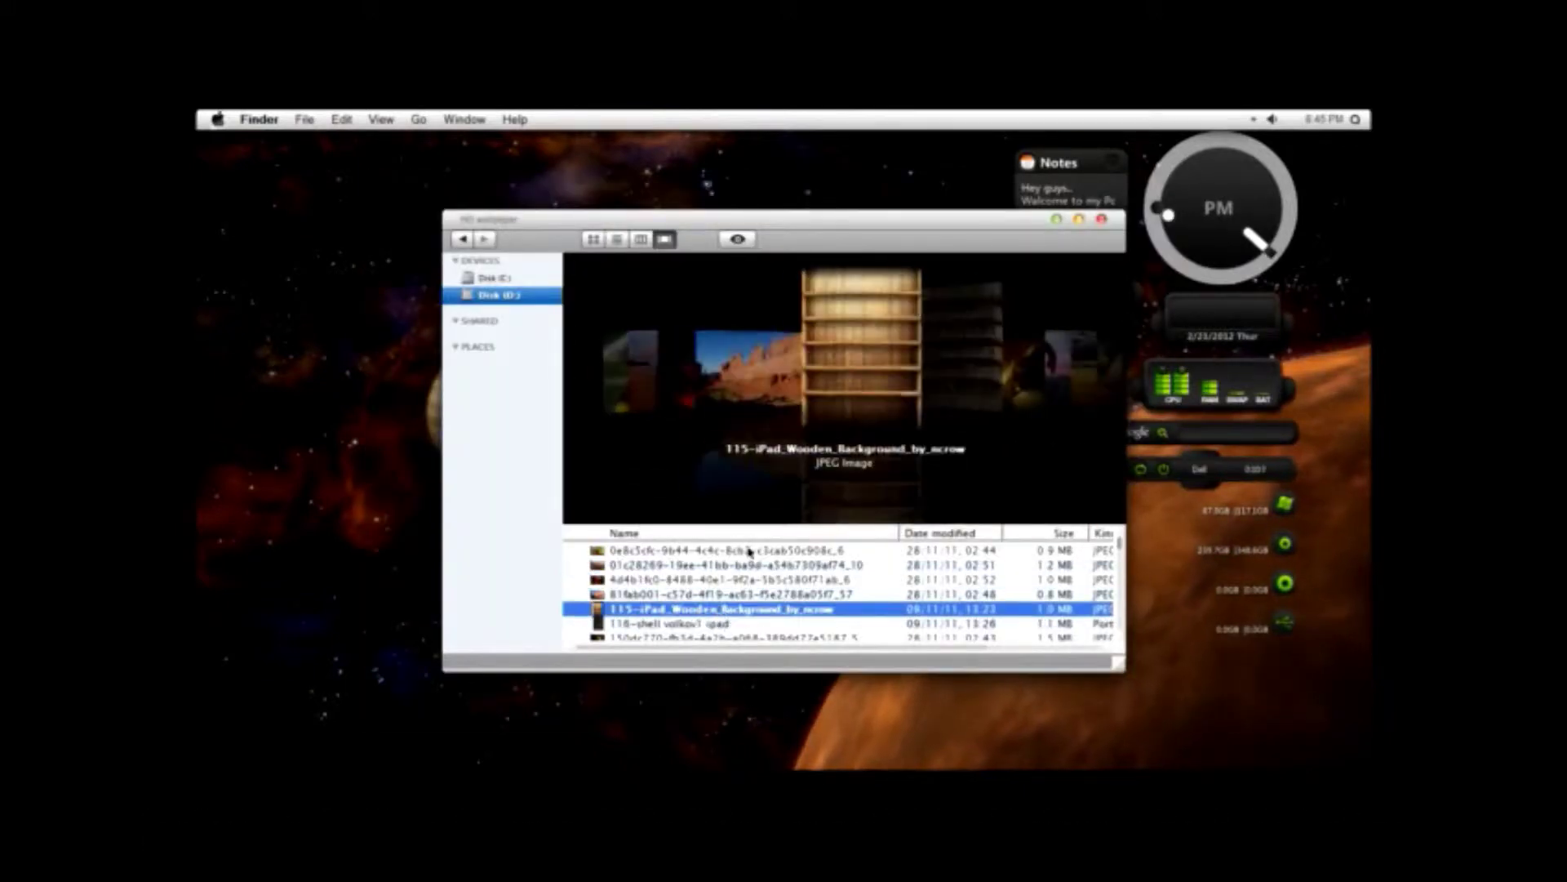
click(715, 624)
click(714, 595)
click(713, 579)
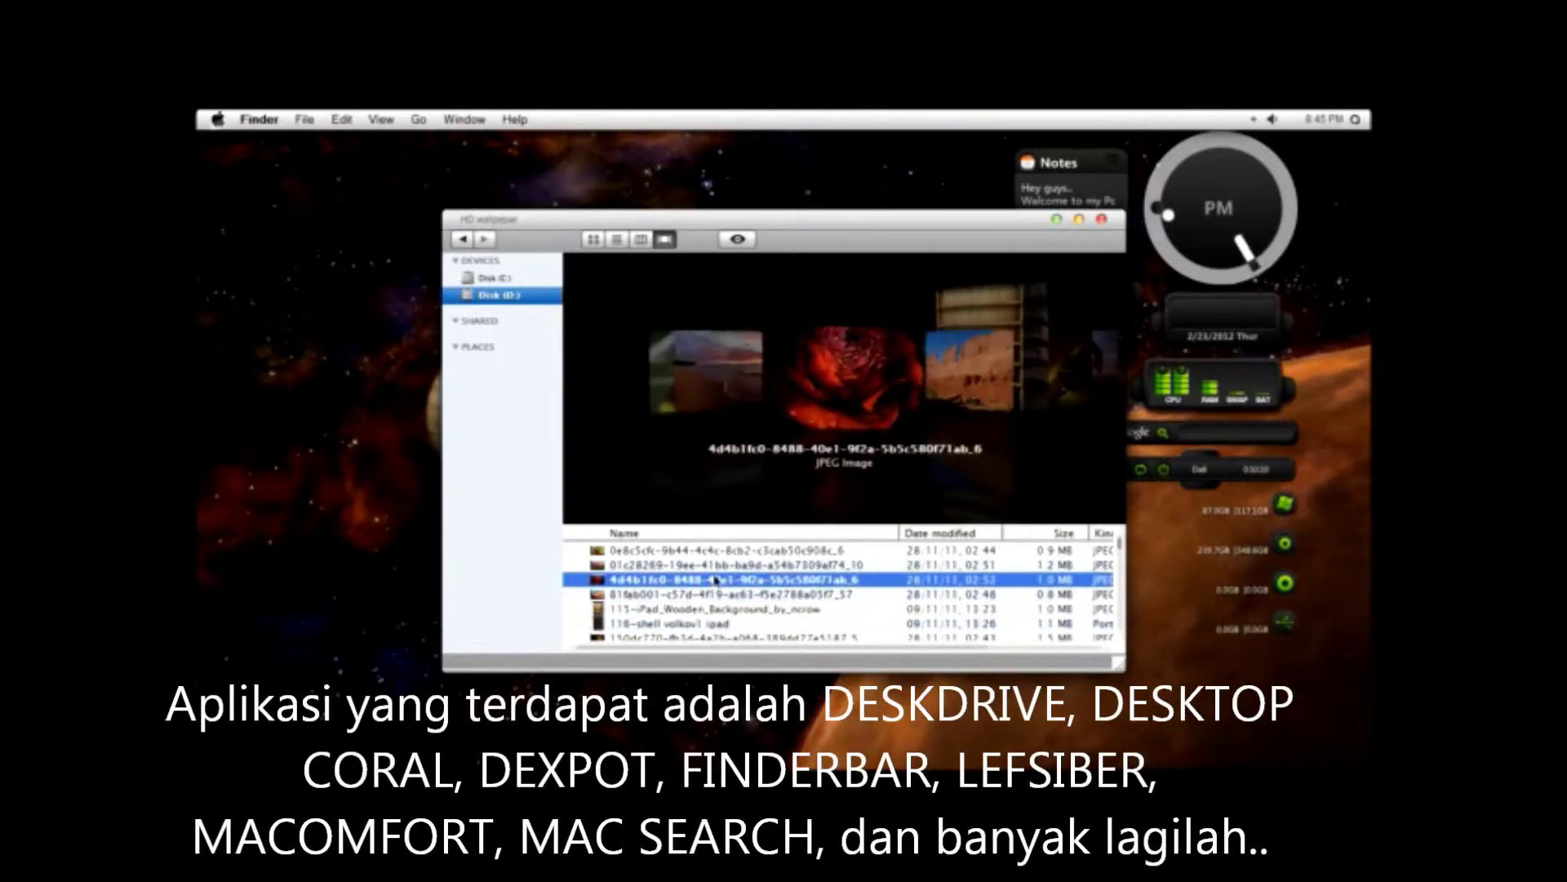
click(714, 565)
click(714, 550)
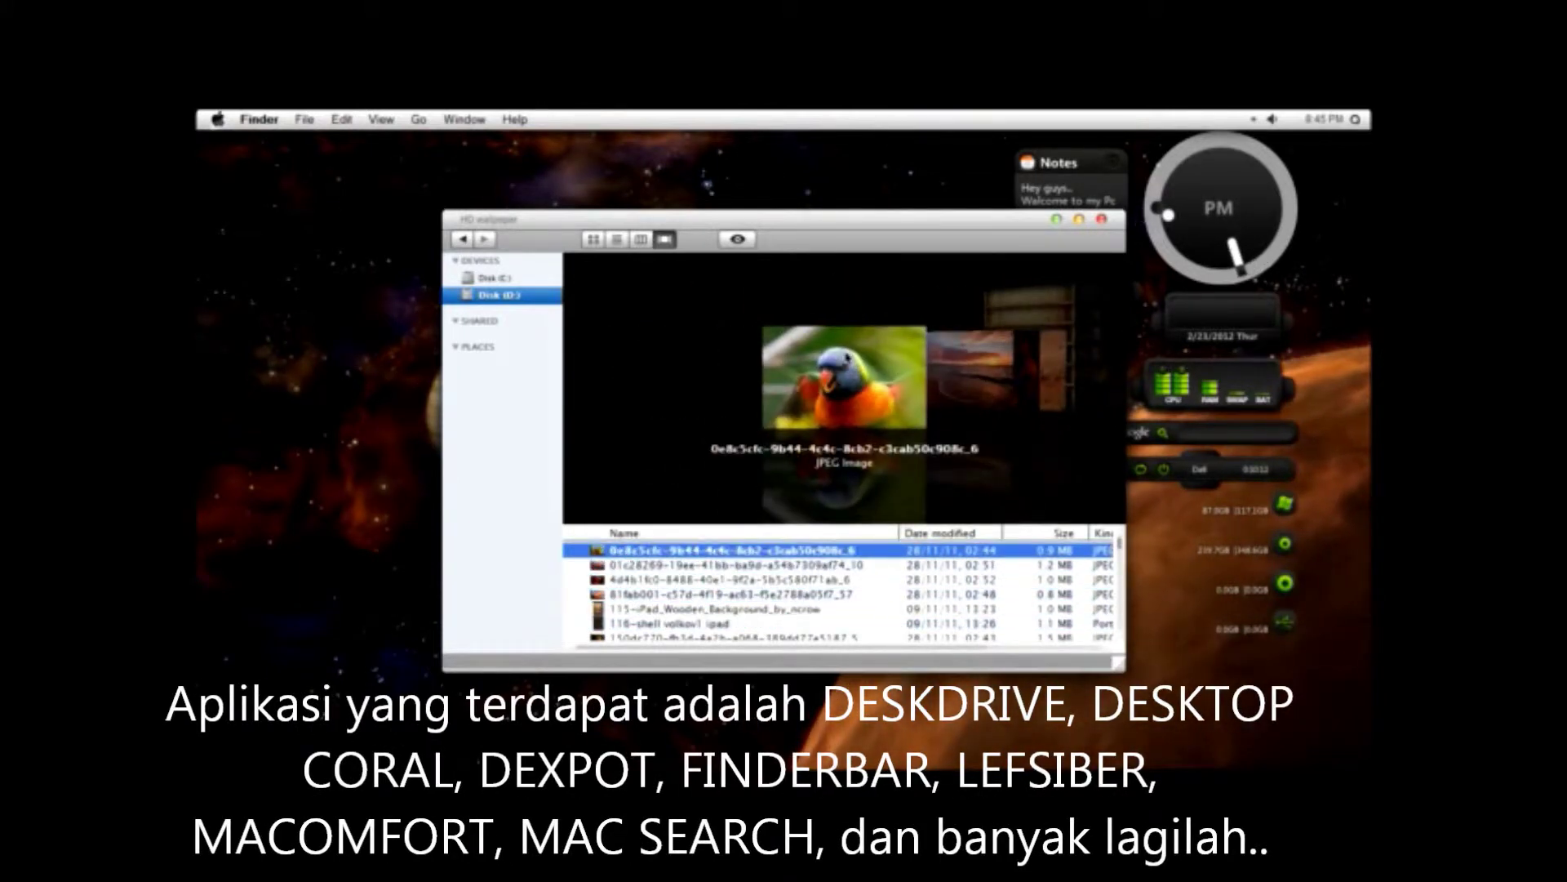
click(738, 239)
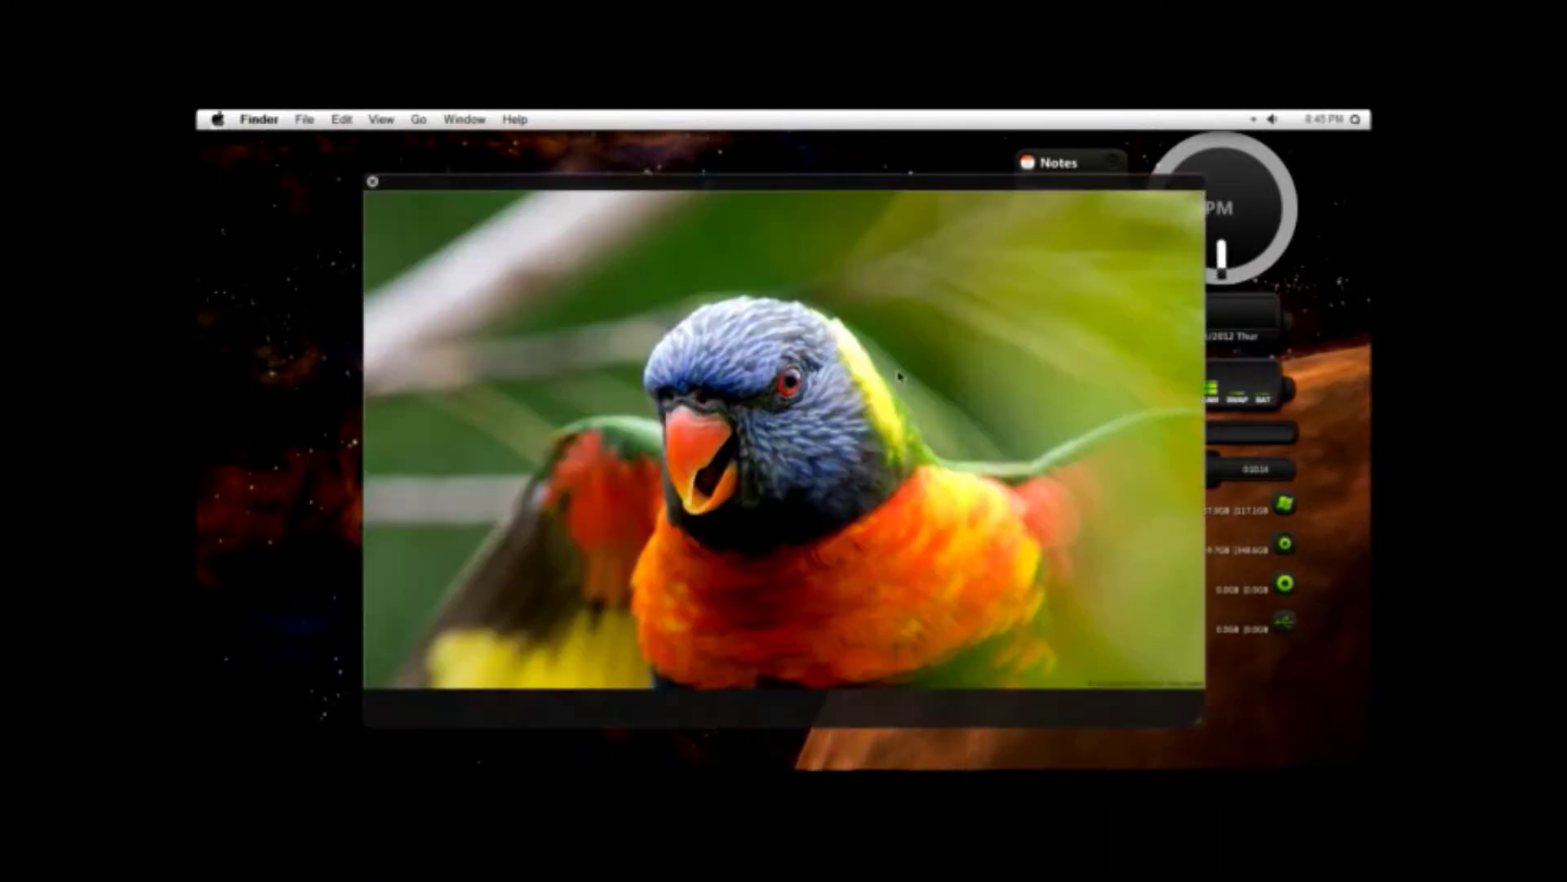
click(1129, 243)
Step: Close the file browser window and open Control Panel from the dock
click(1101, 221)
mouse_move(762, 739)
click(380, 733)
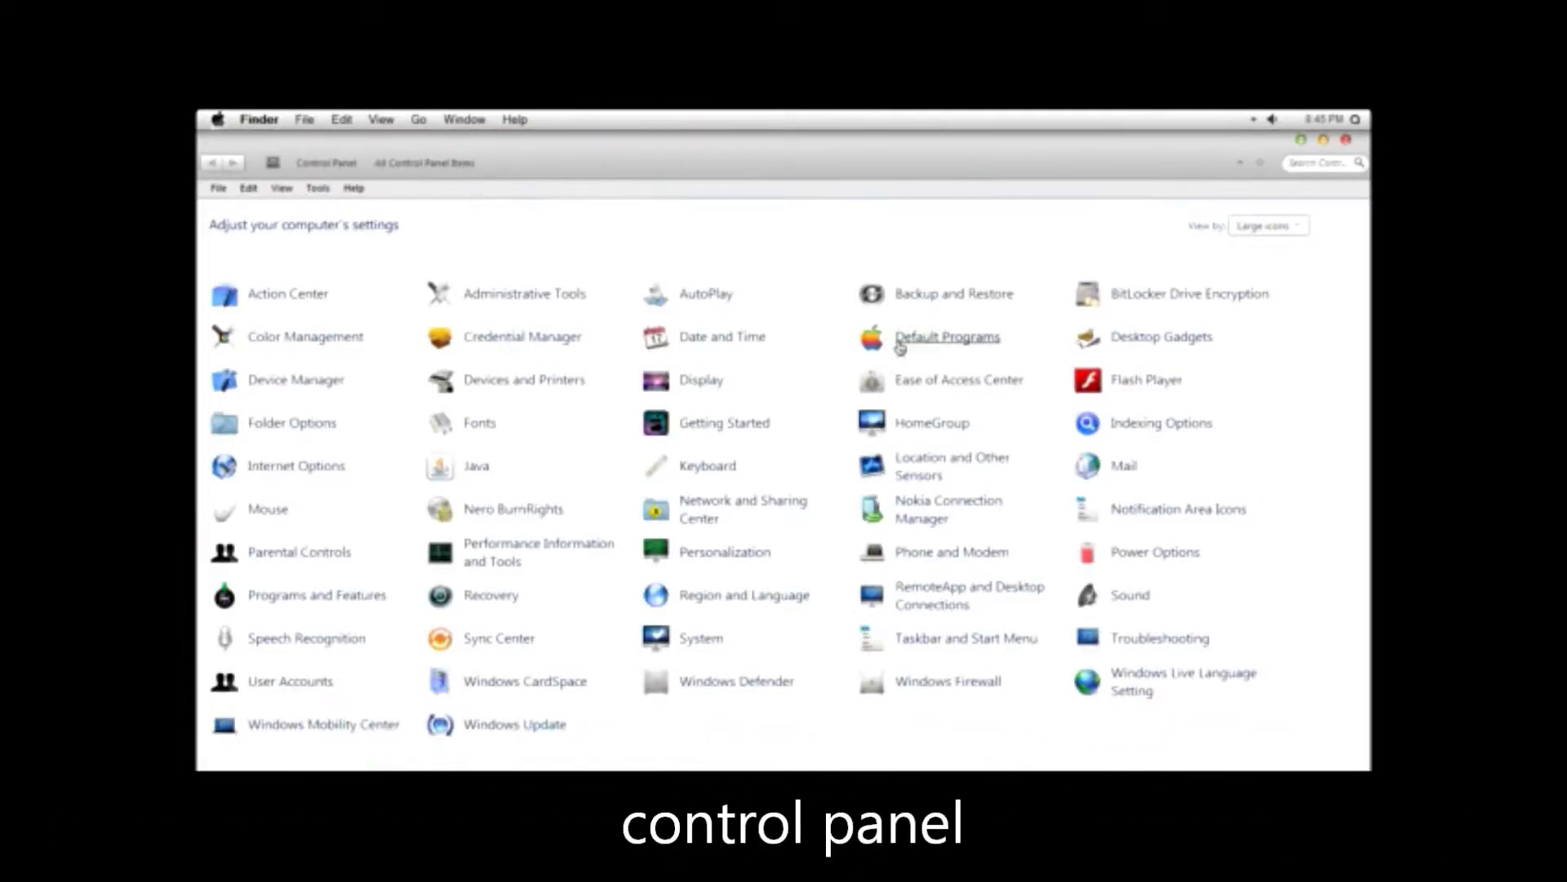
Step: Look at the Default Programs settings, then view and close the Getting Started page
click(899, 338)
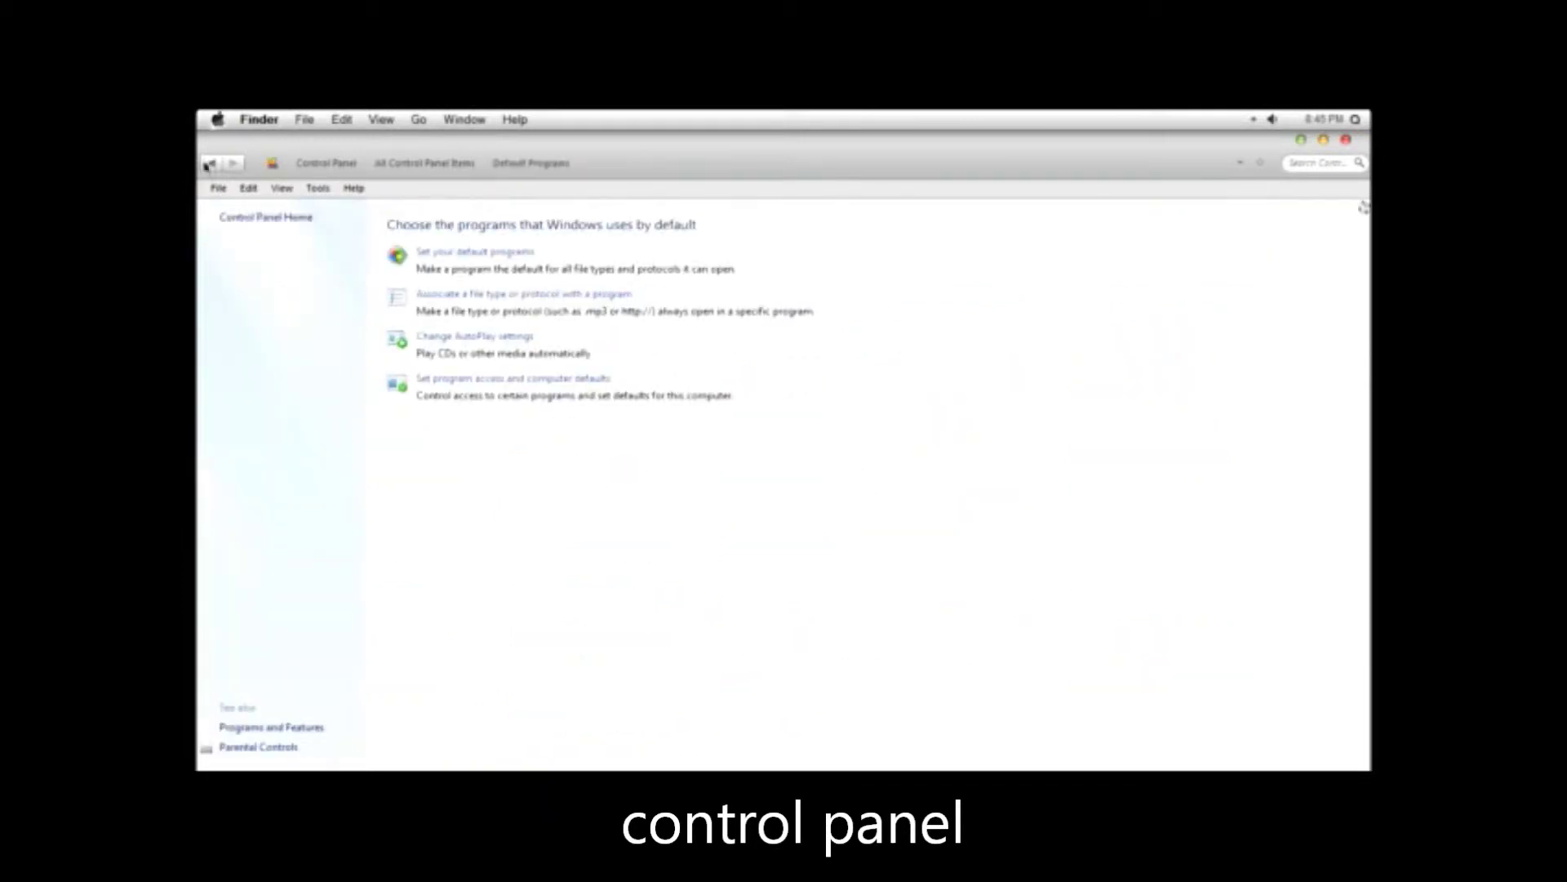
click(210, 165)
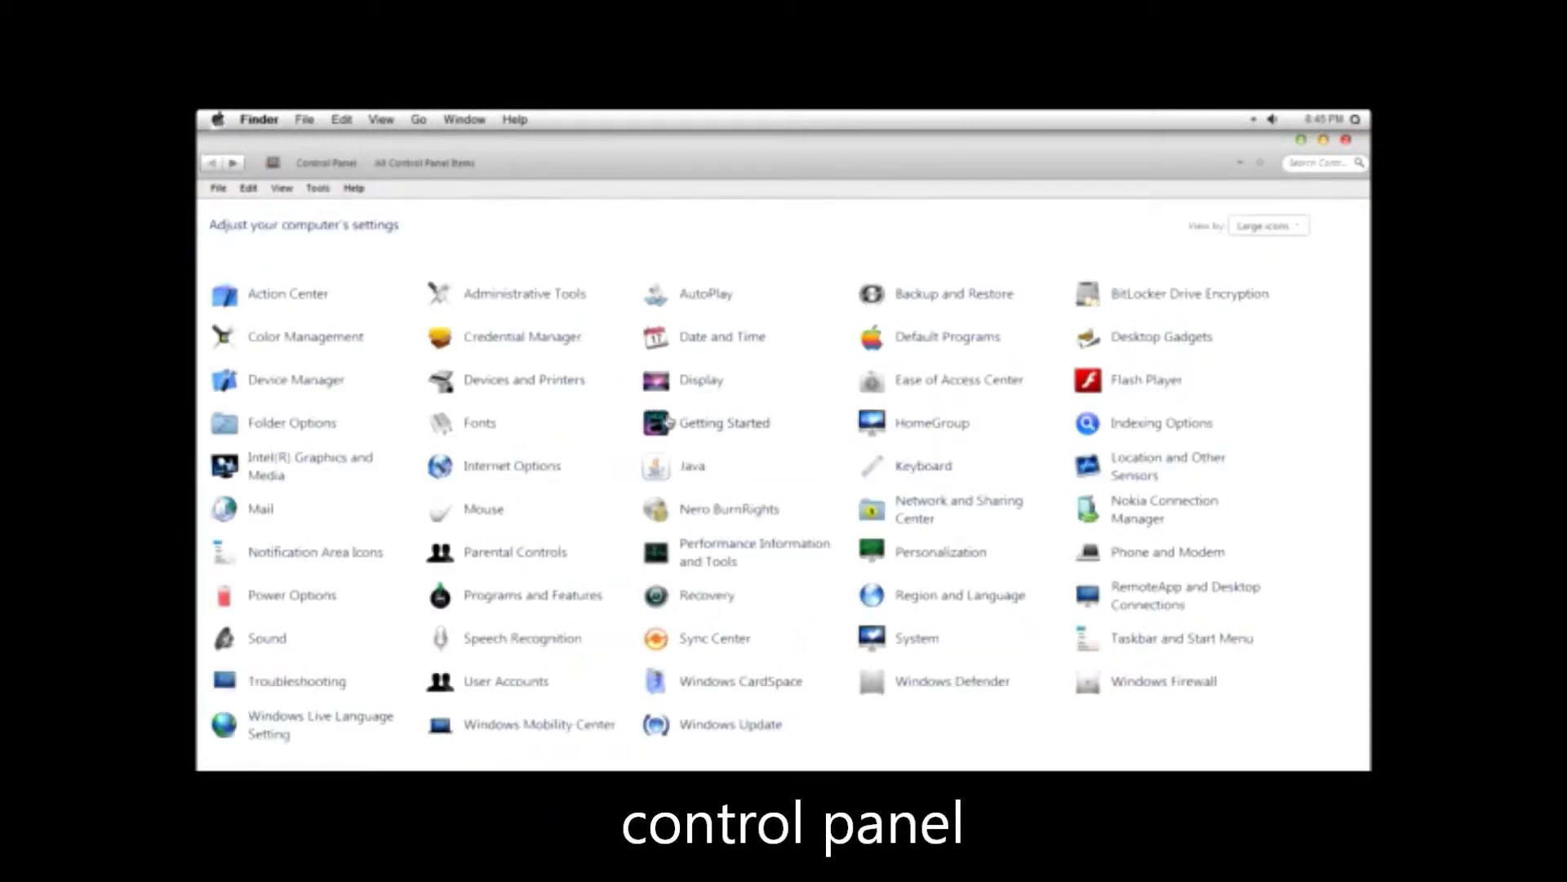
click(668, 421)
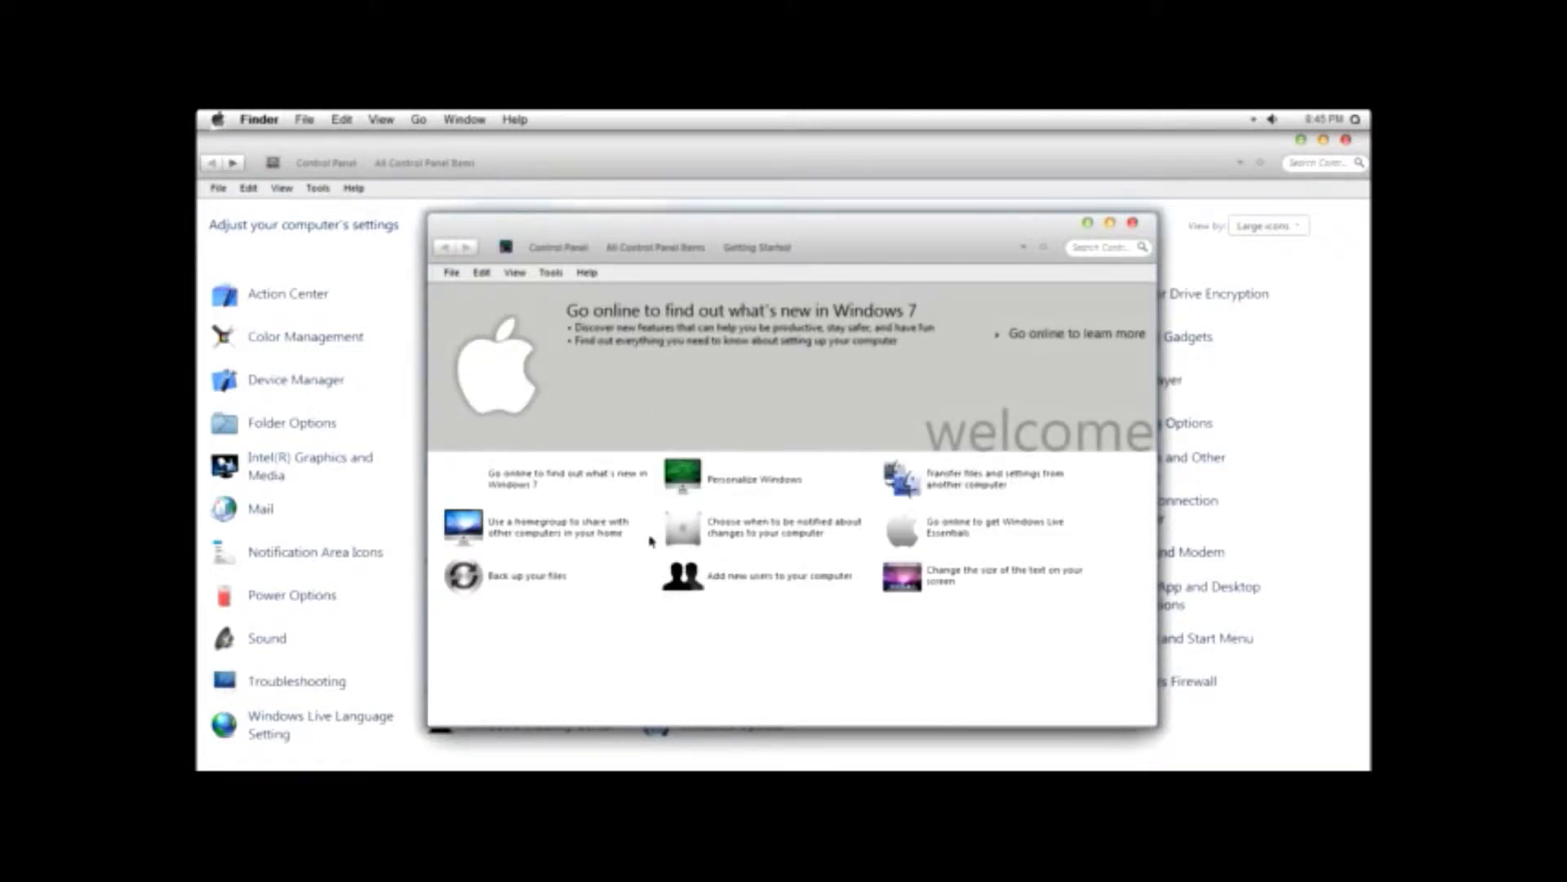
click(1132, 223)
Step: Close Control Panel and dismiss the application error dialog
click(1348, 142)
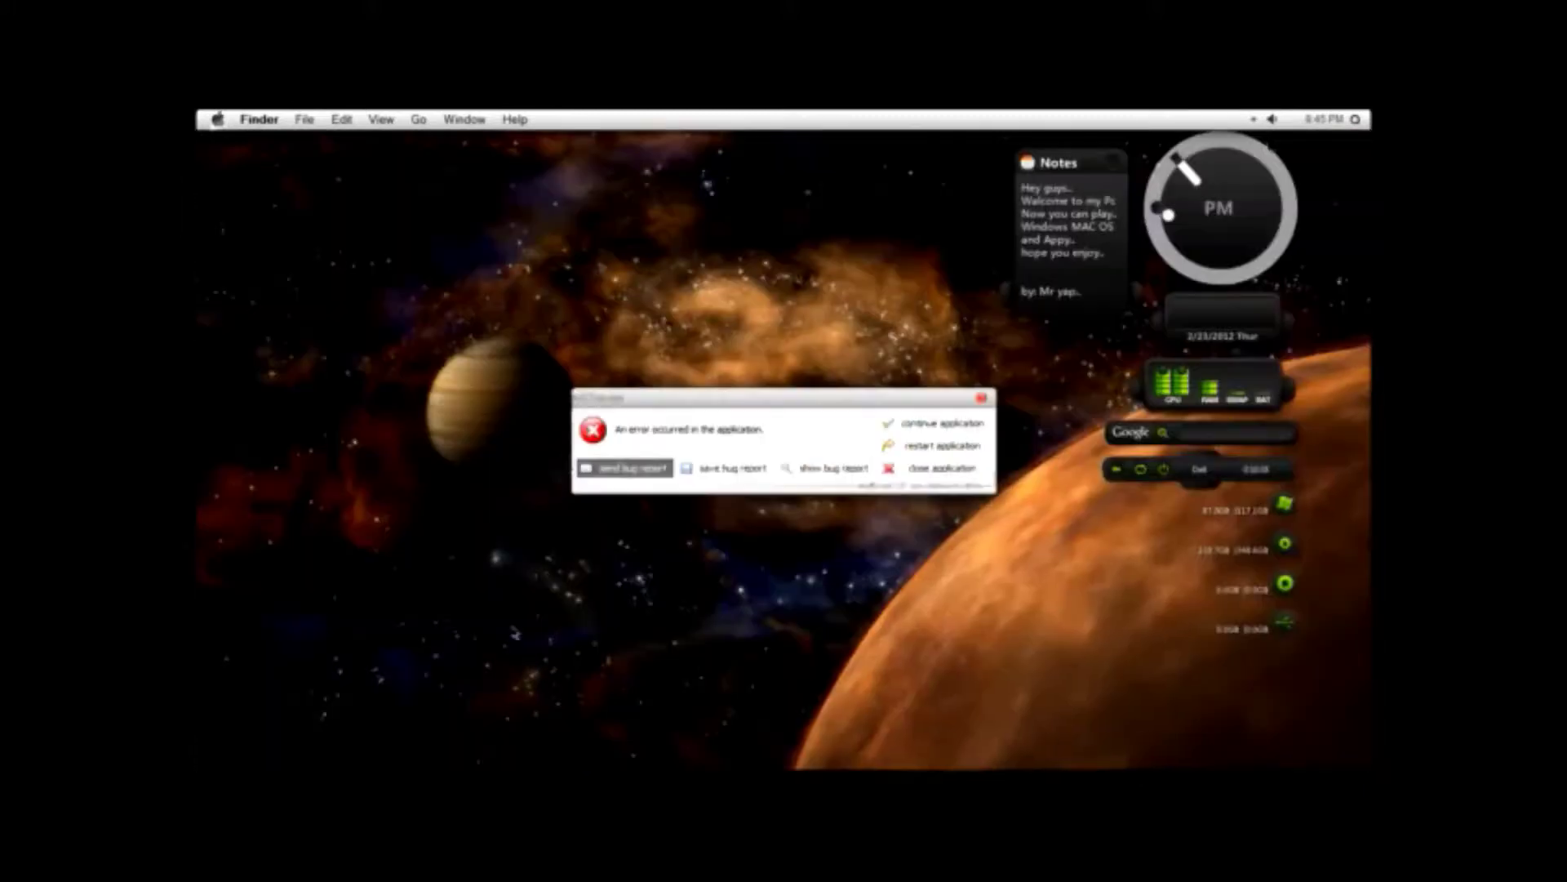
click(937, 471)
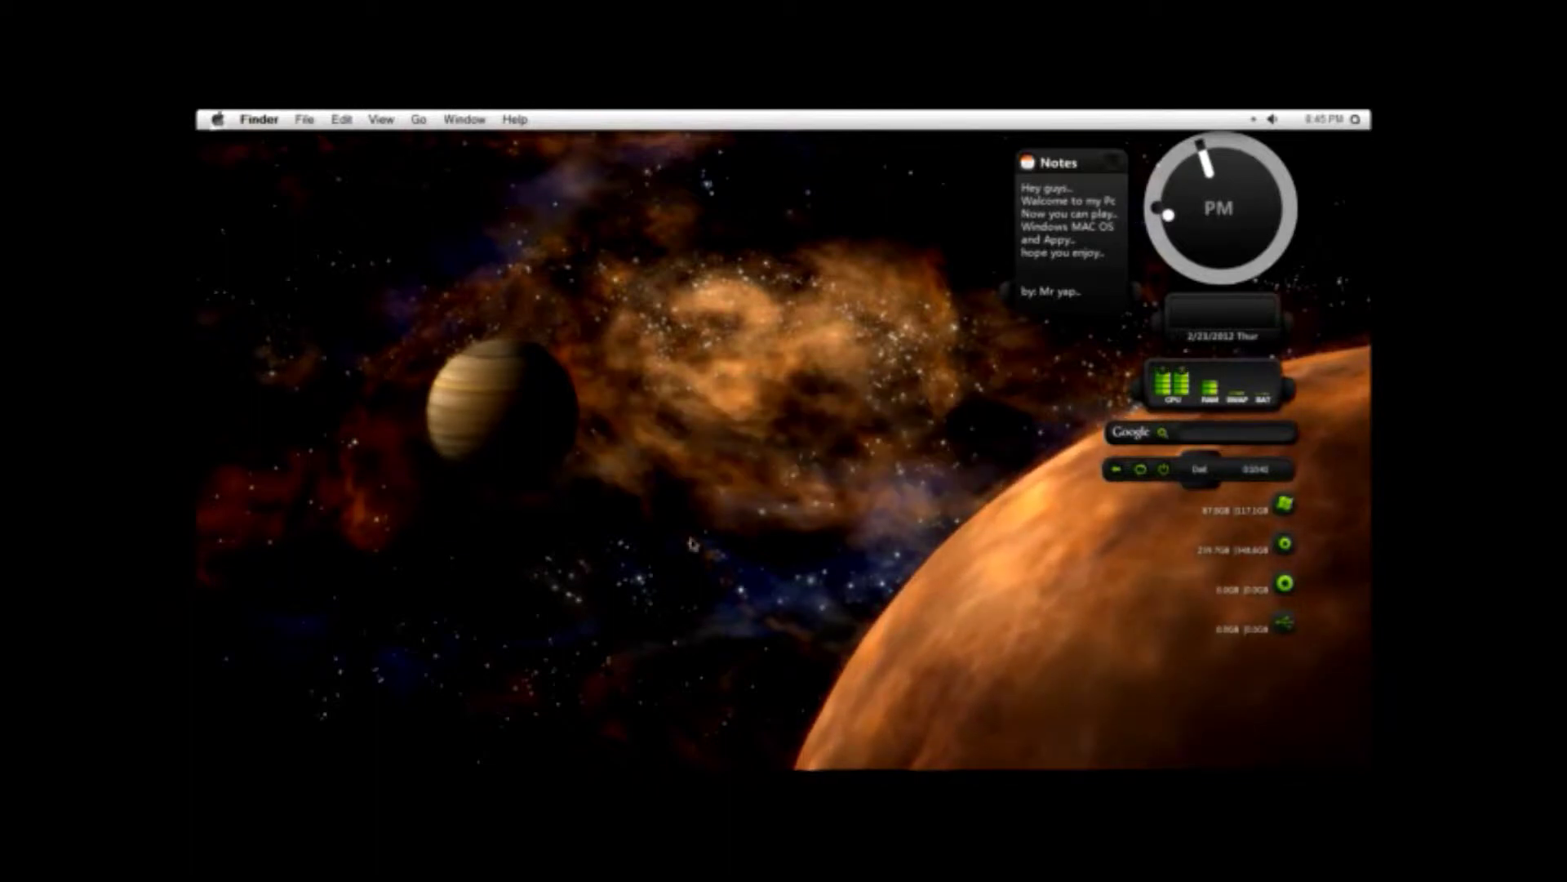
mouse_move(432, 755)
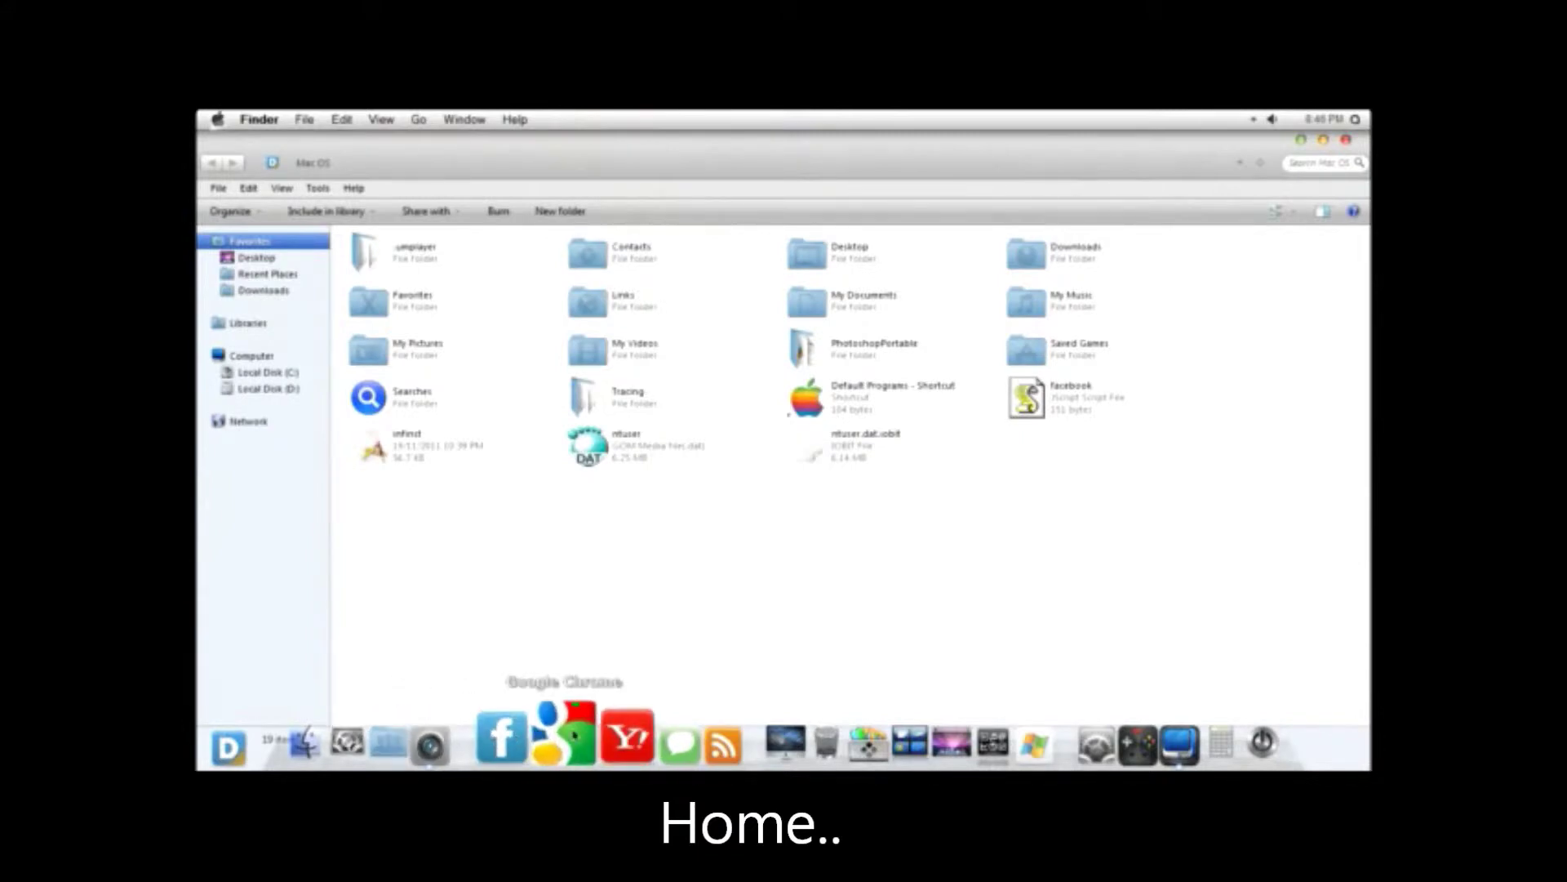
Step: Close the Home folder and open Local Disk (D:) maximized from the drive gadget
click(1345, 142)
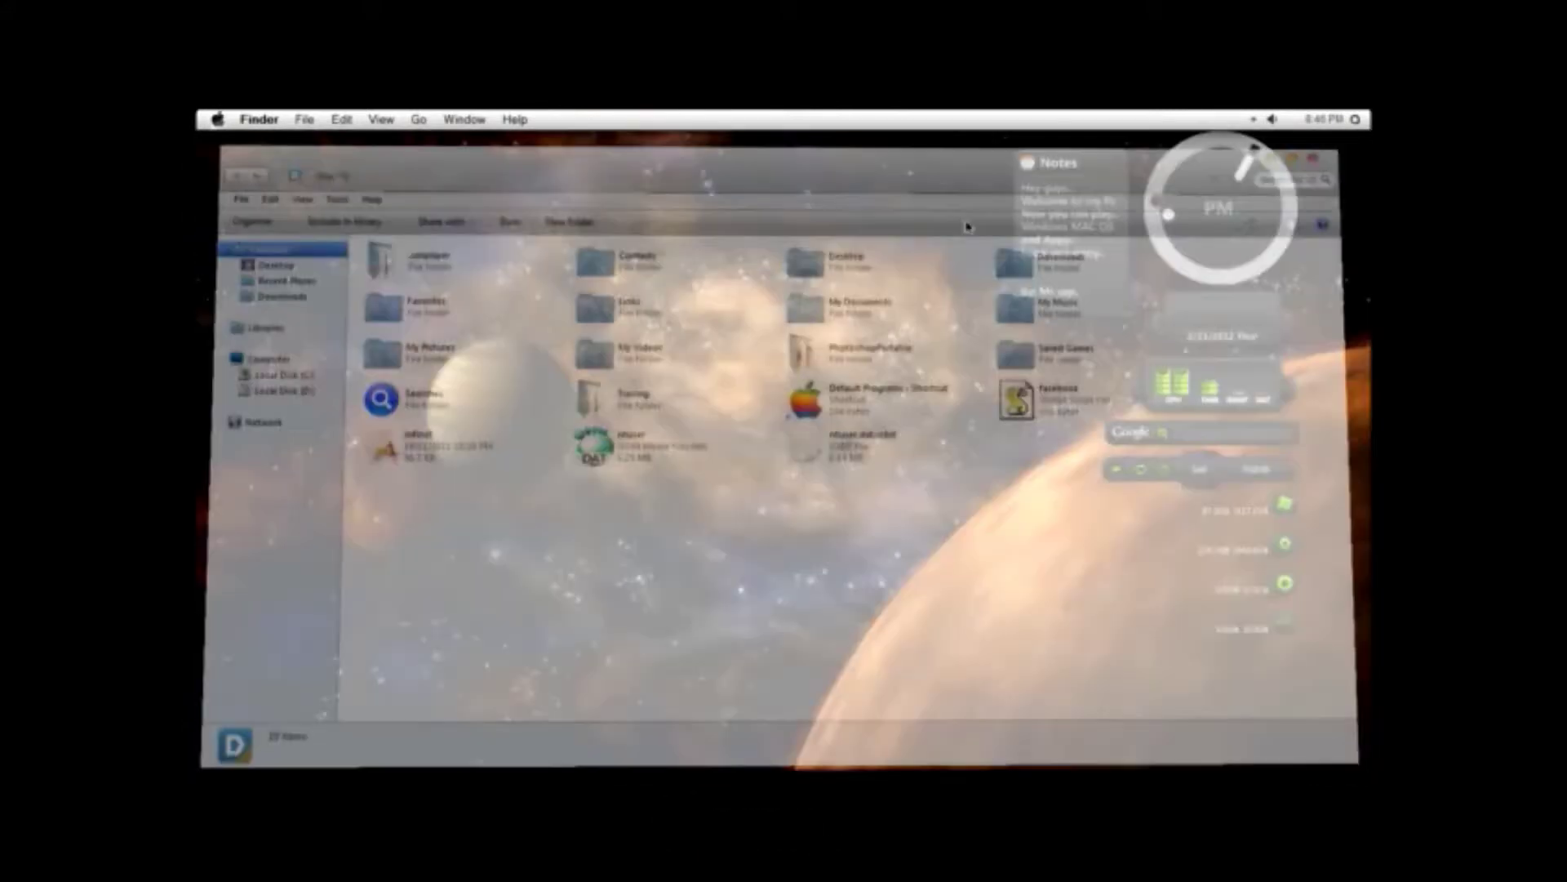
click(1285, 545)
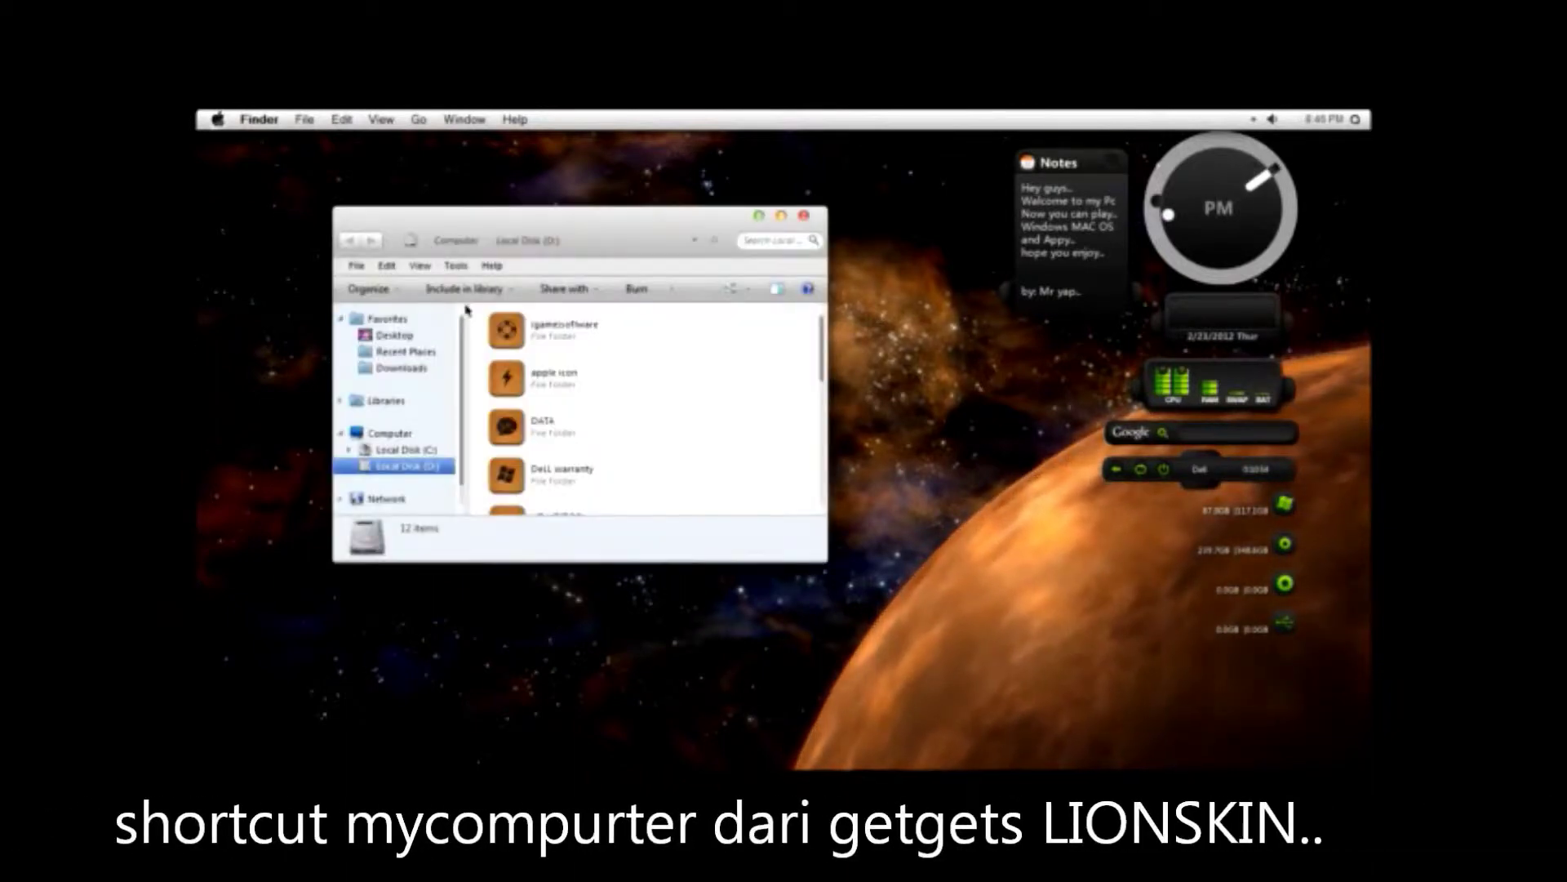
click(781, 217)
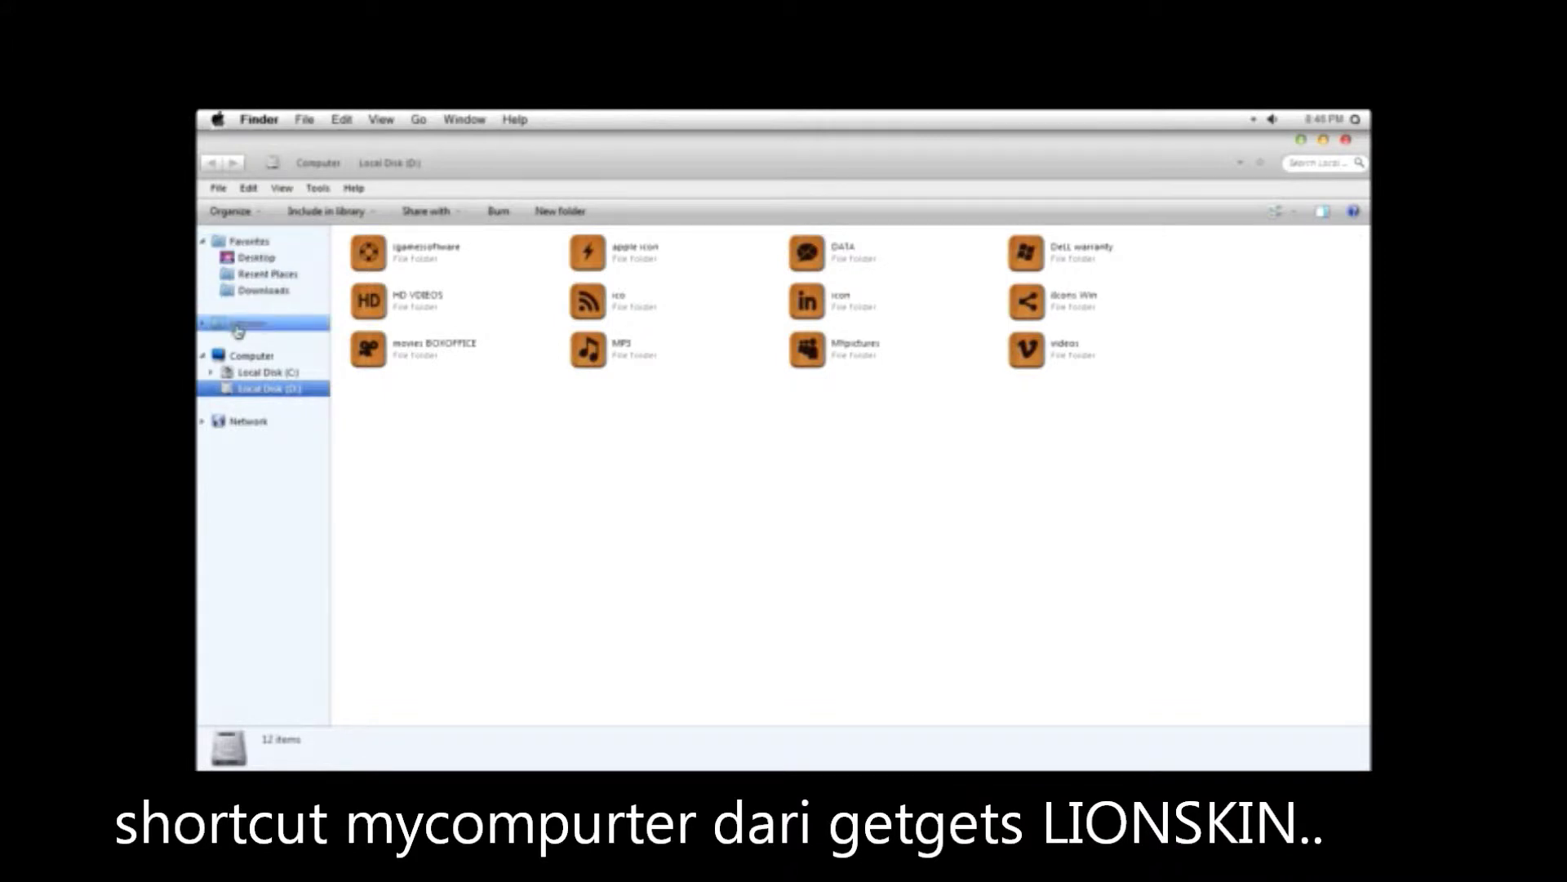
Step: Show the Computer drives overview and review the system information
click(265, 357)
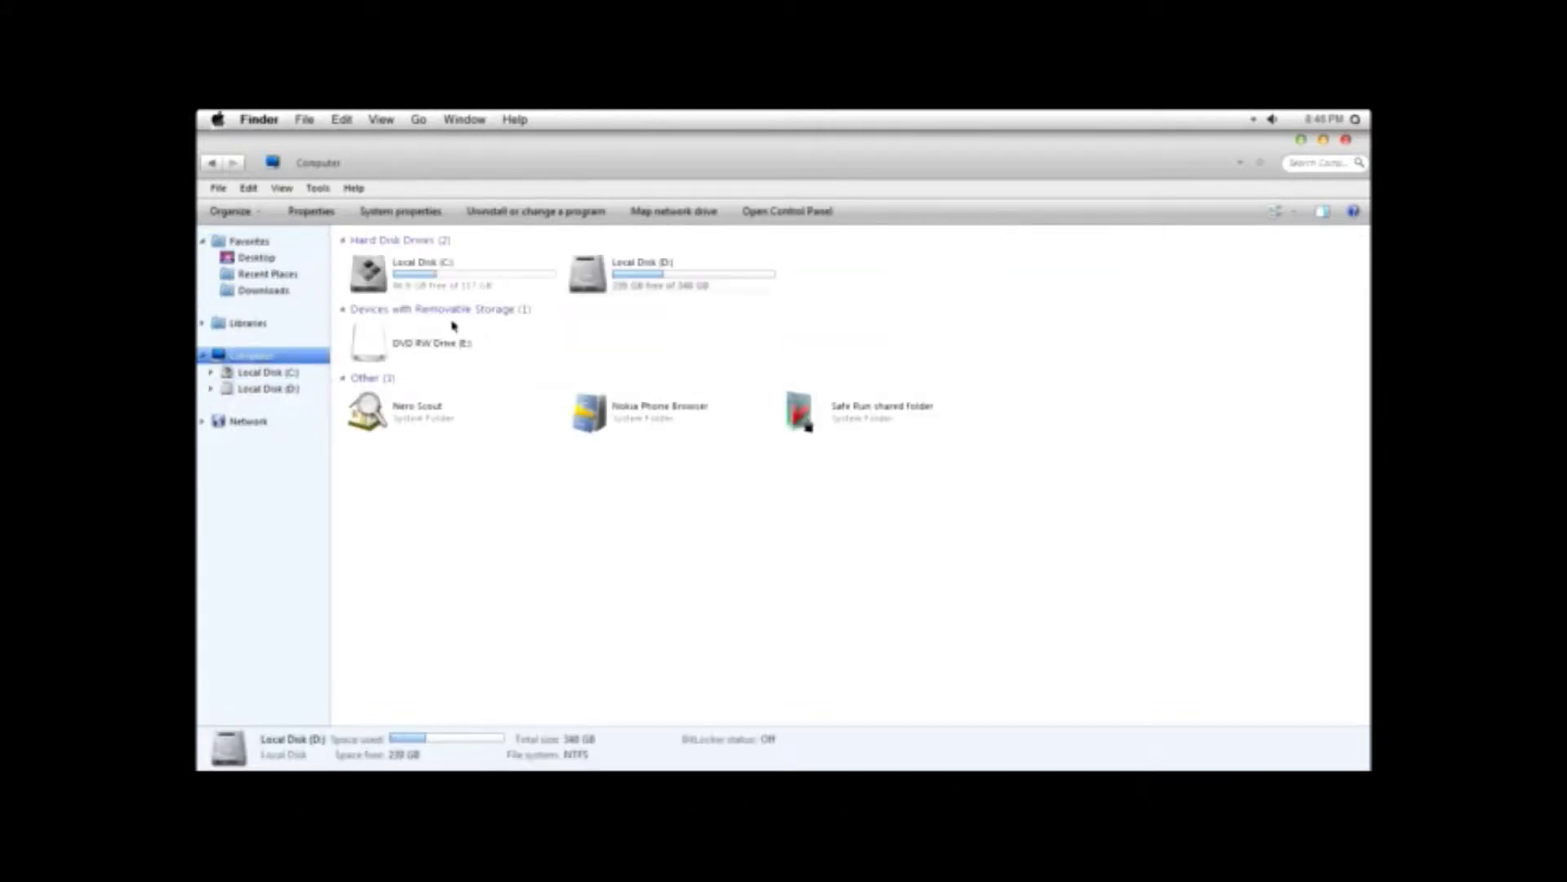
click(412, 211)
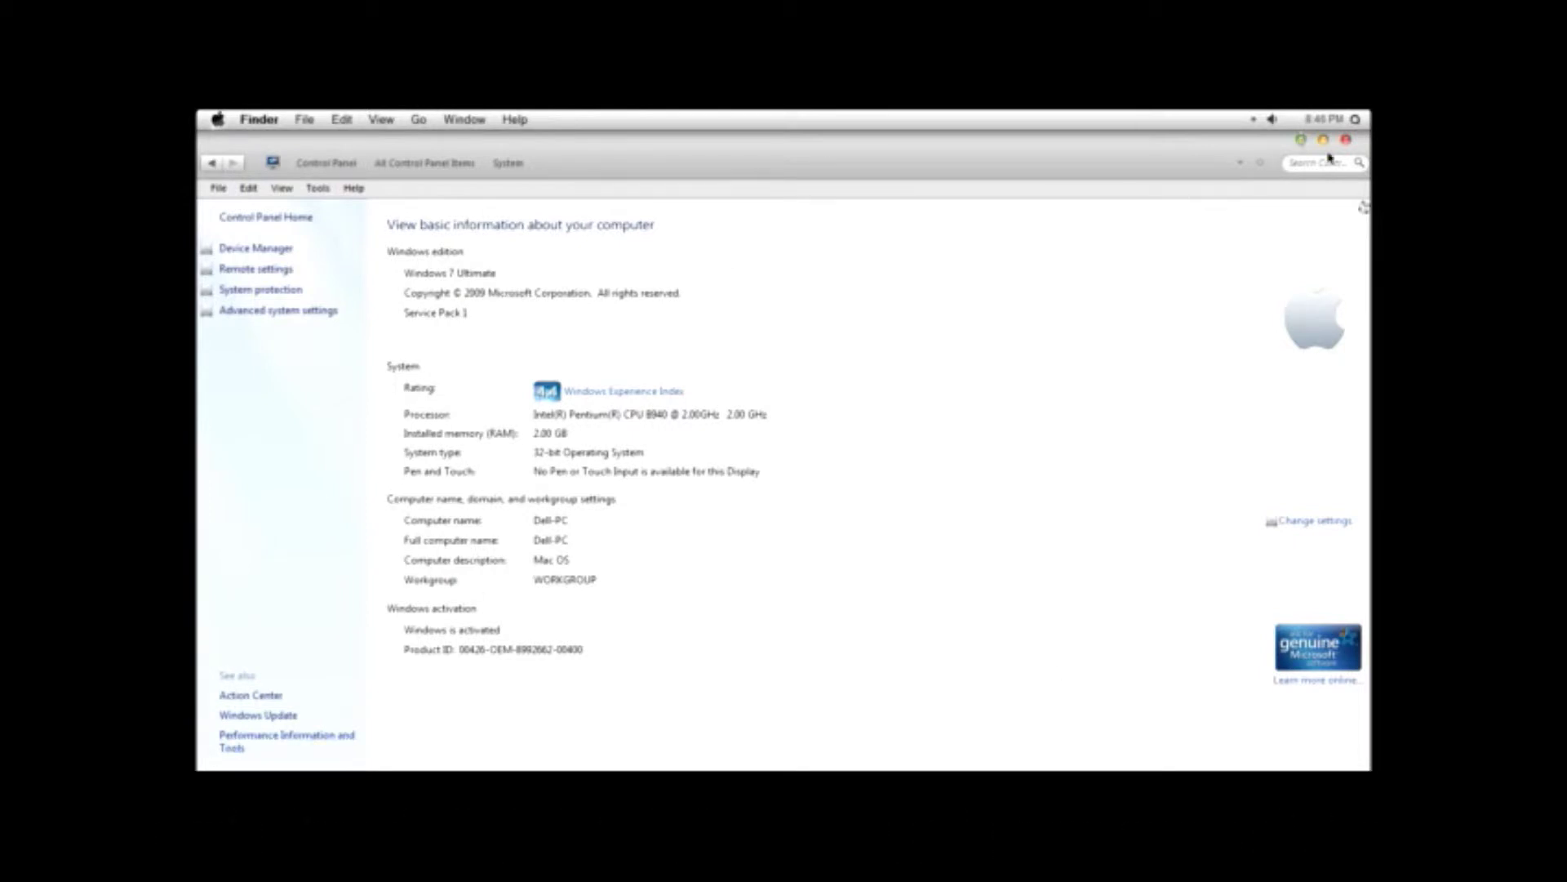
click(1348, 141)
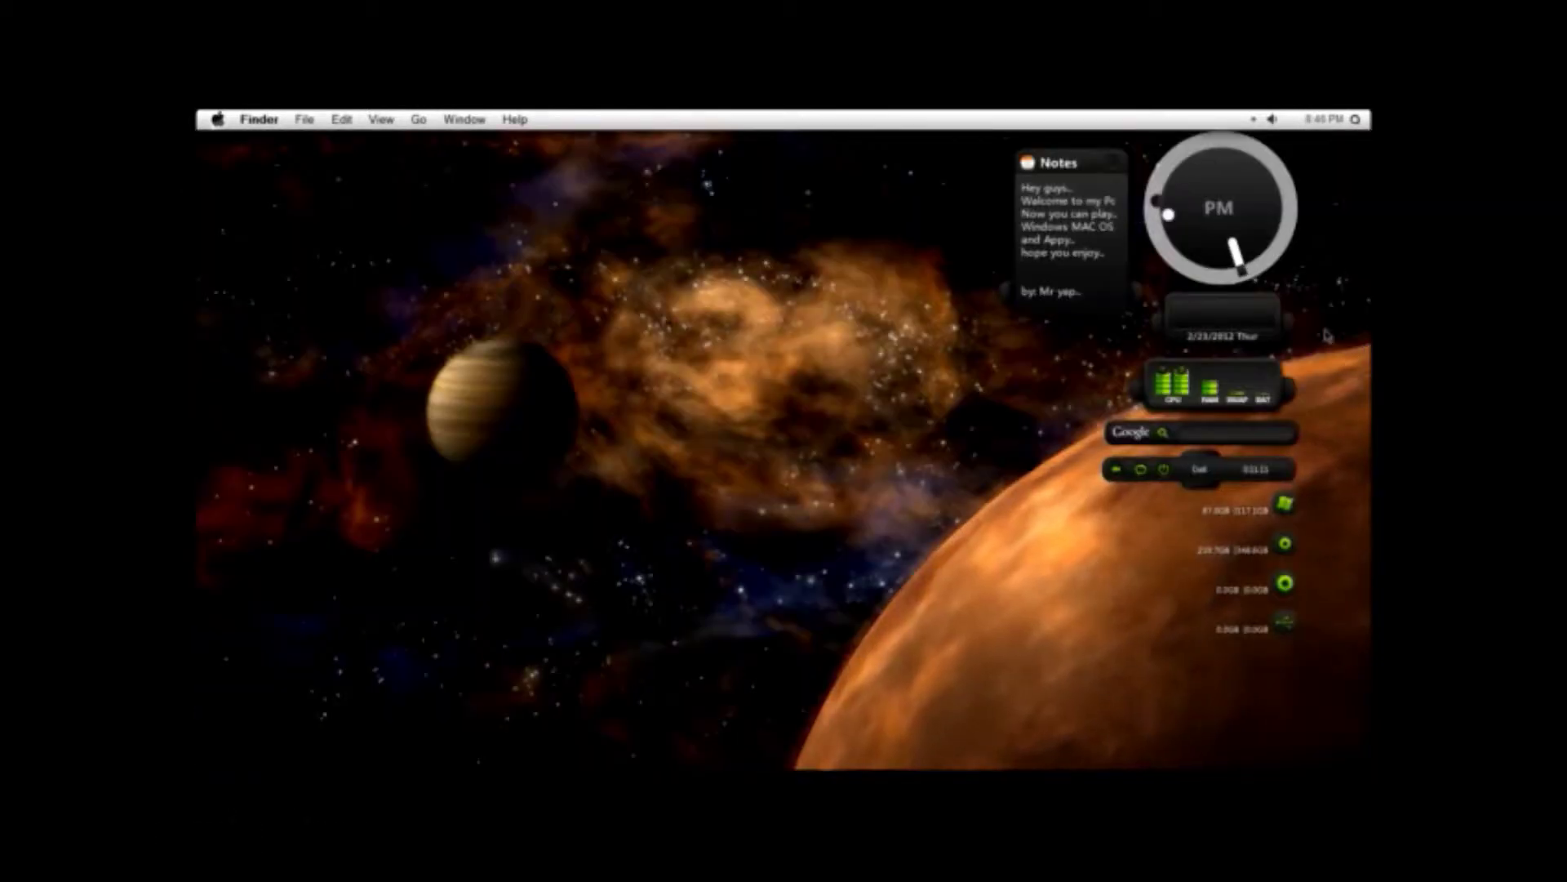
Step: Open the empty DVD RW drive (E:), cancel the insert-disc prompt, and fan out the Computer stack
click(1286, 583)
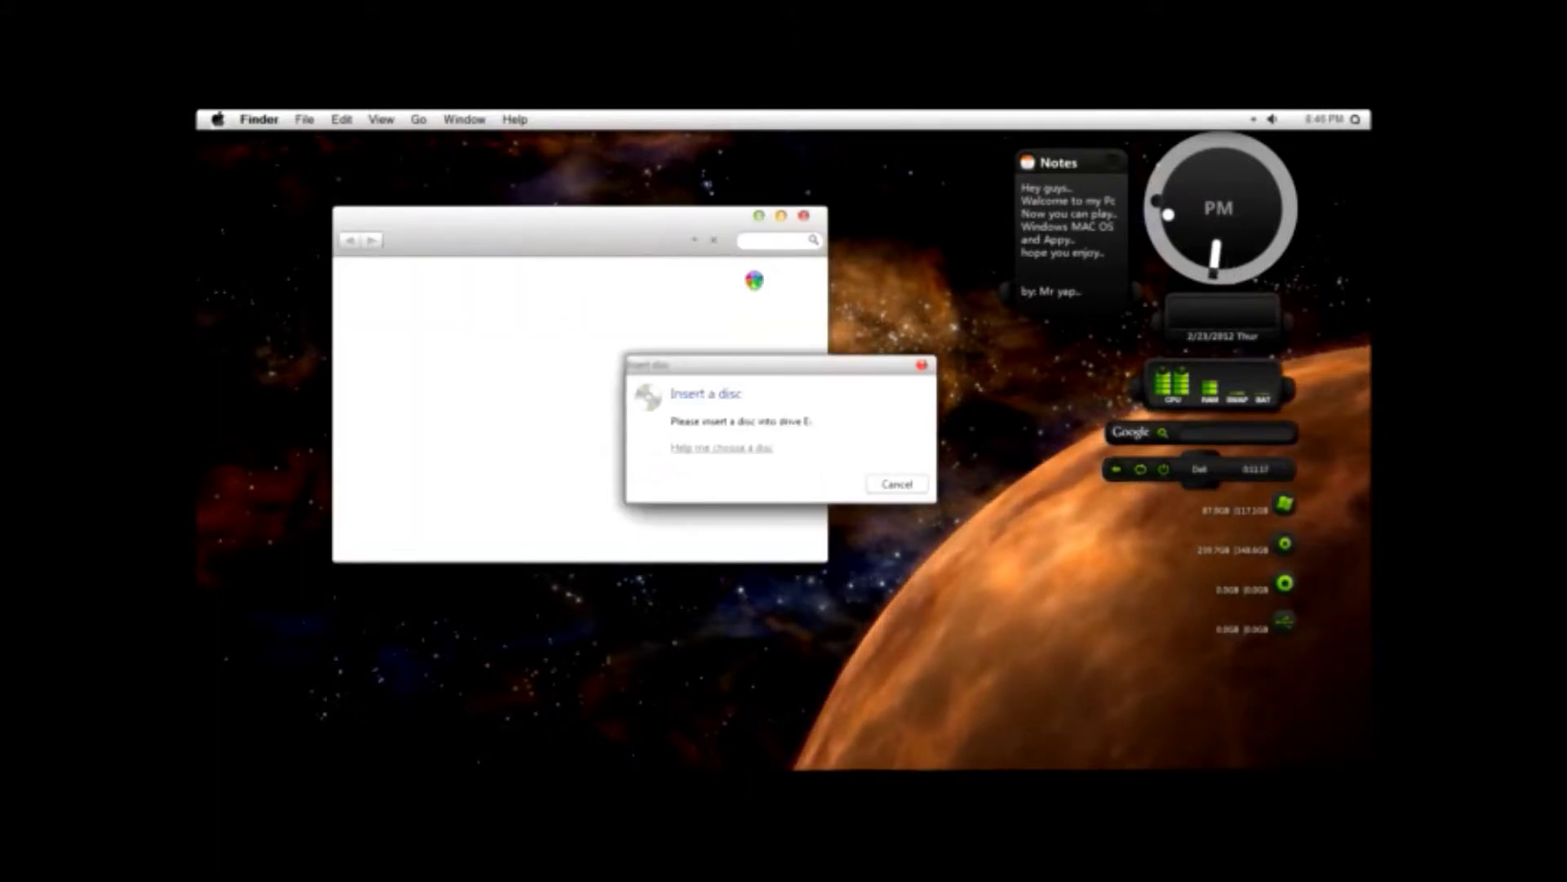
click(896, 482)
click(798, 221)
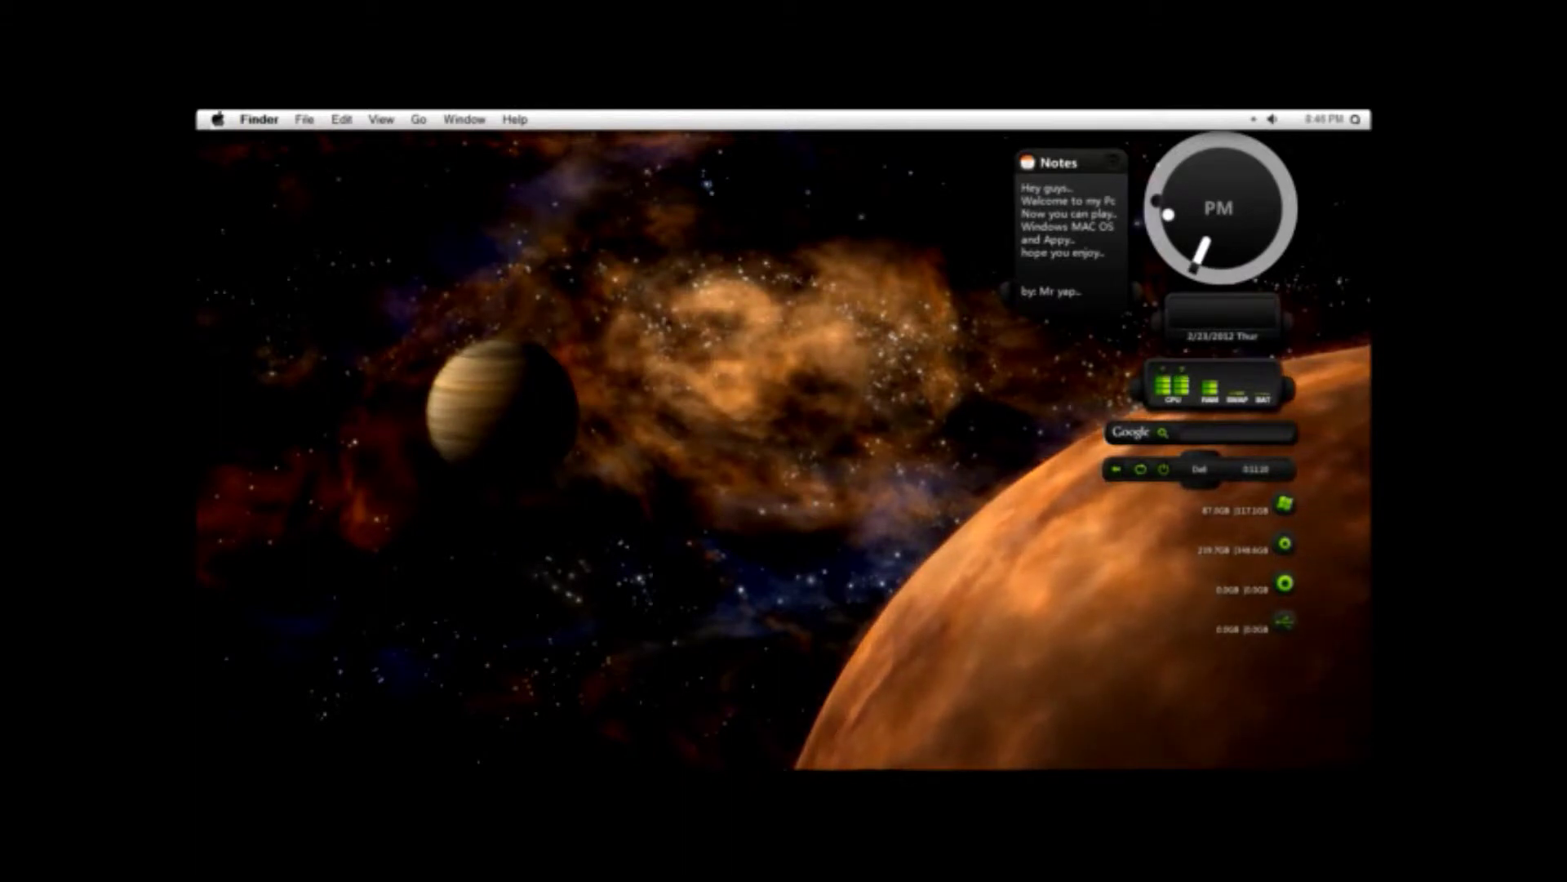
mouse_move(1192, 747)
click(756, 733)
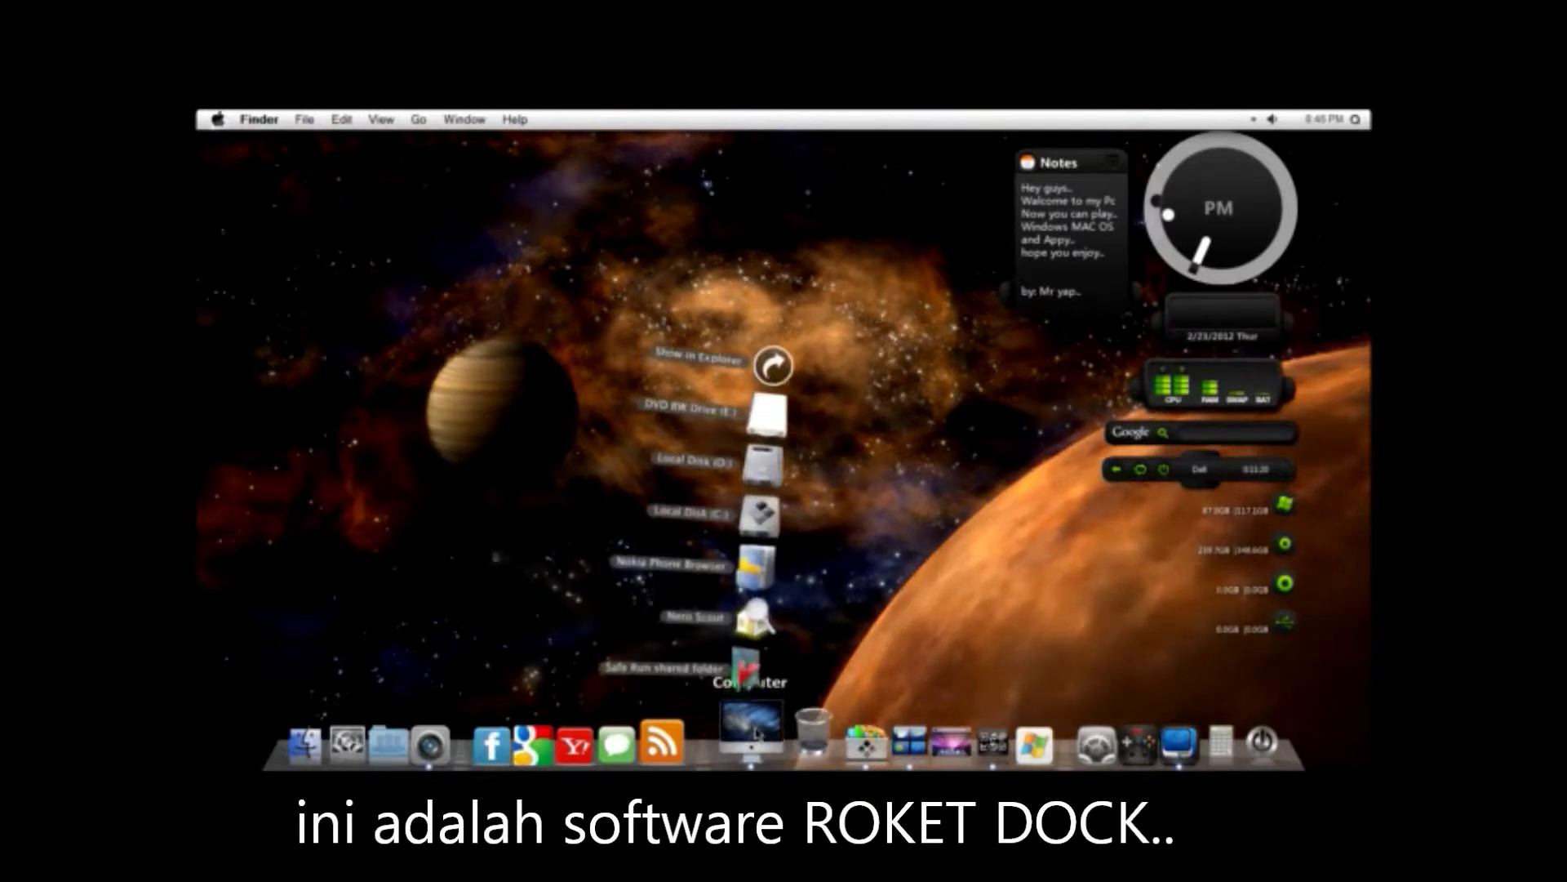
click(756, 732)
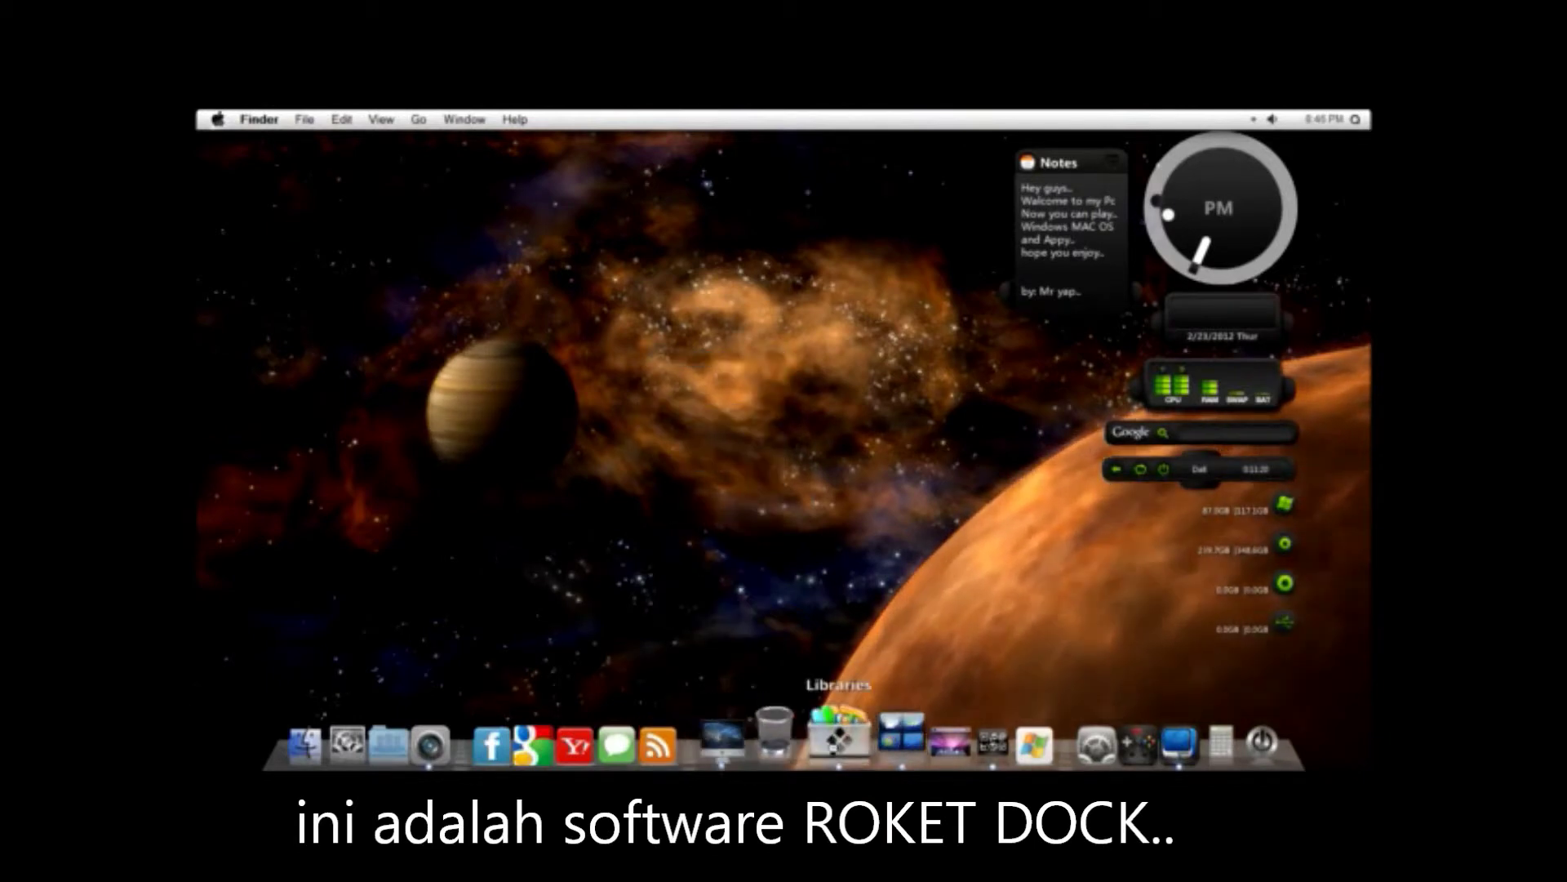
click(835, 750)
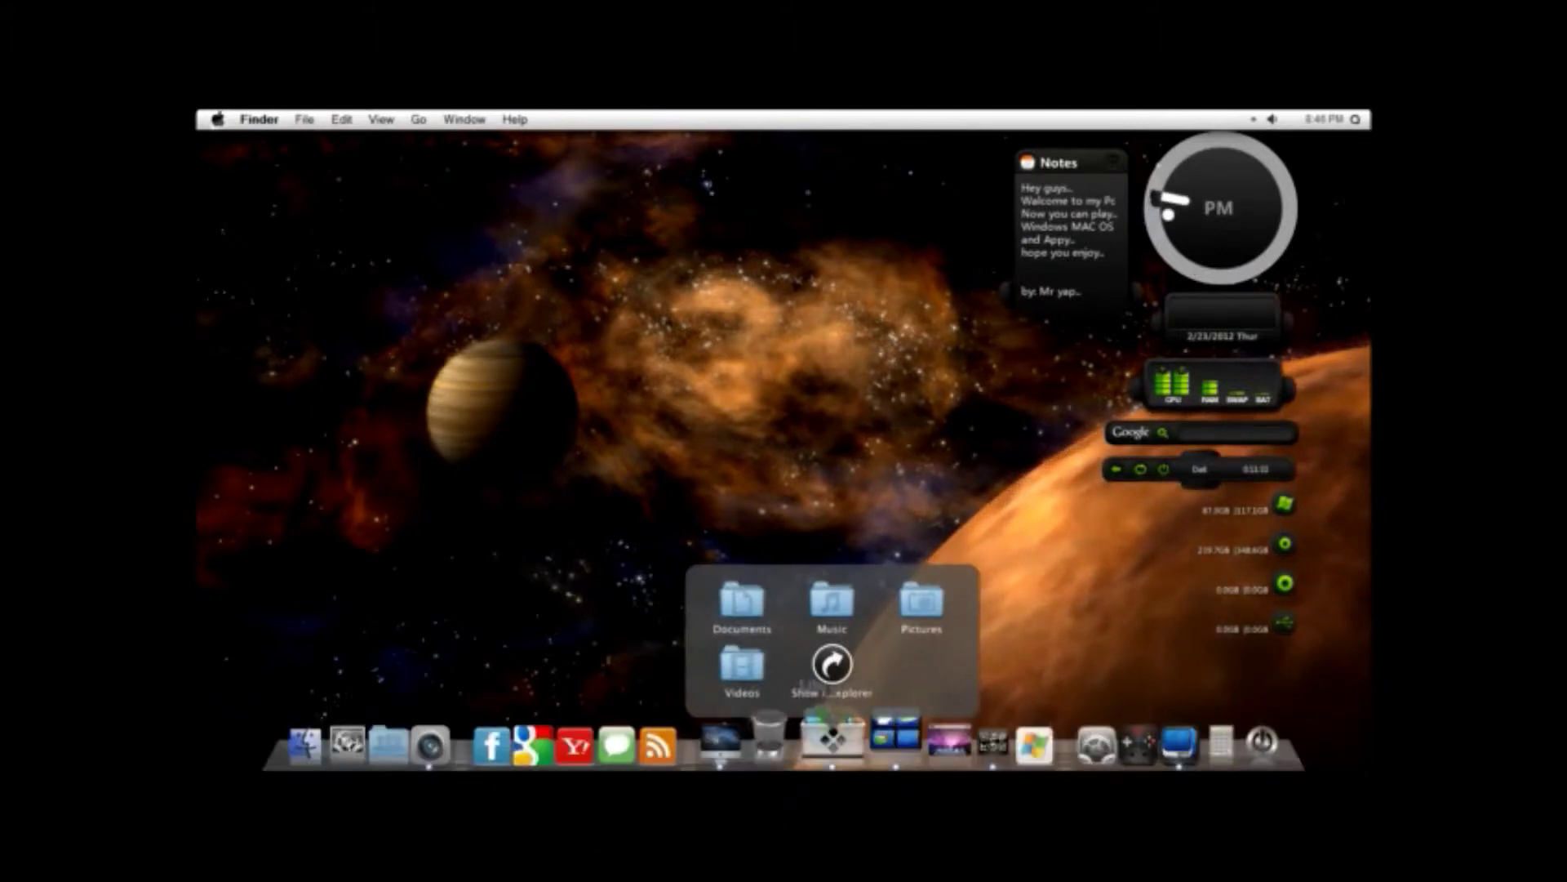
click(844, 764)
click(884, 740)
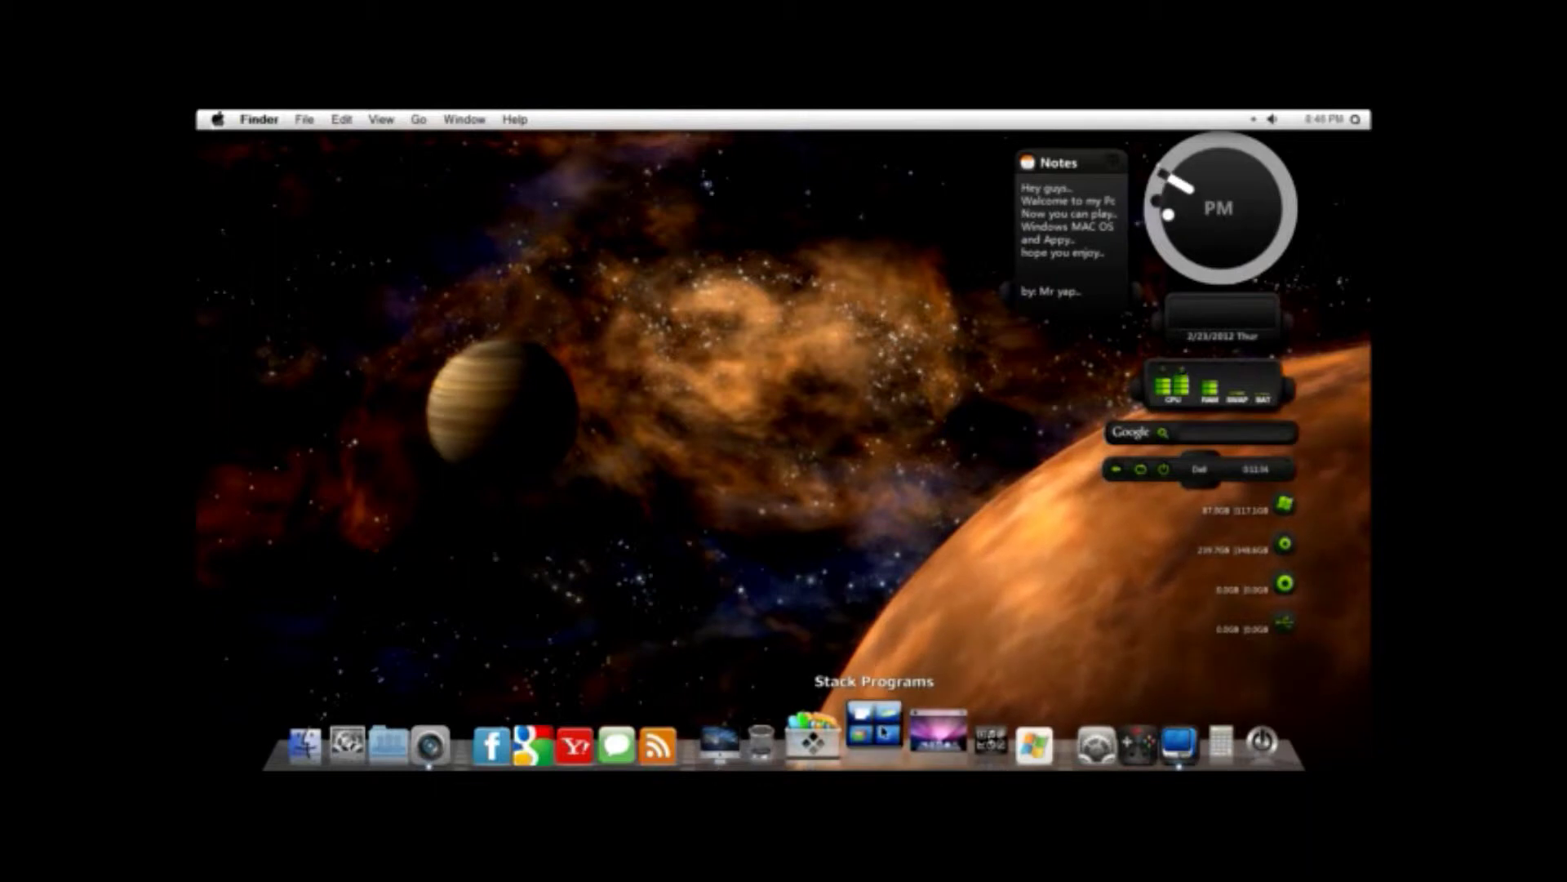
click(884, 731)
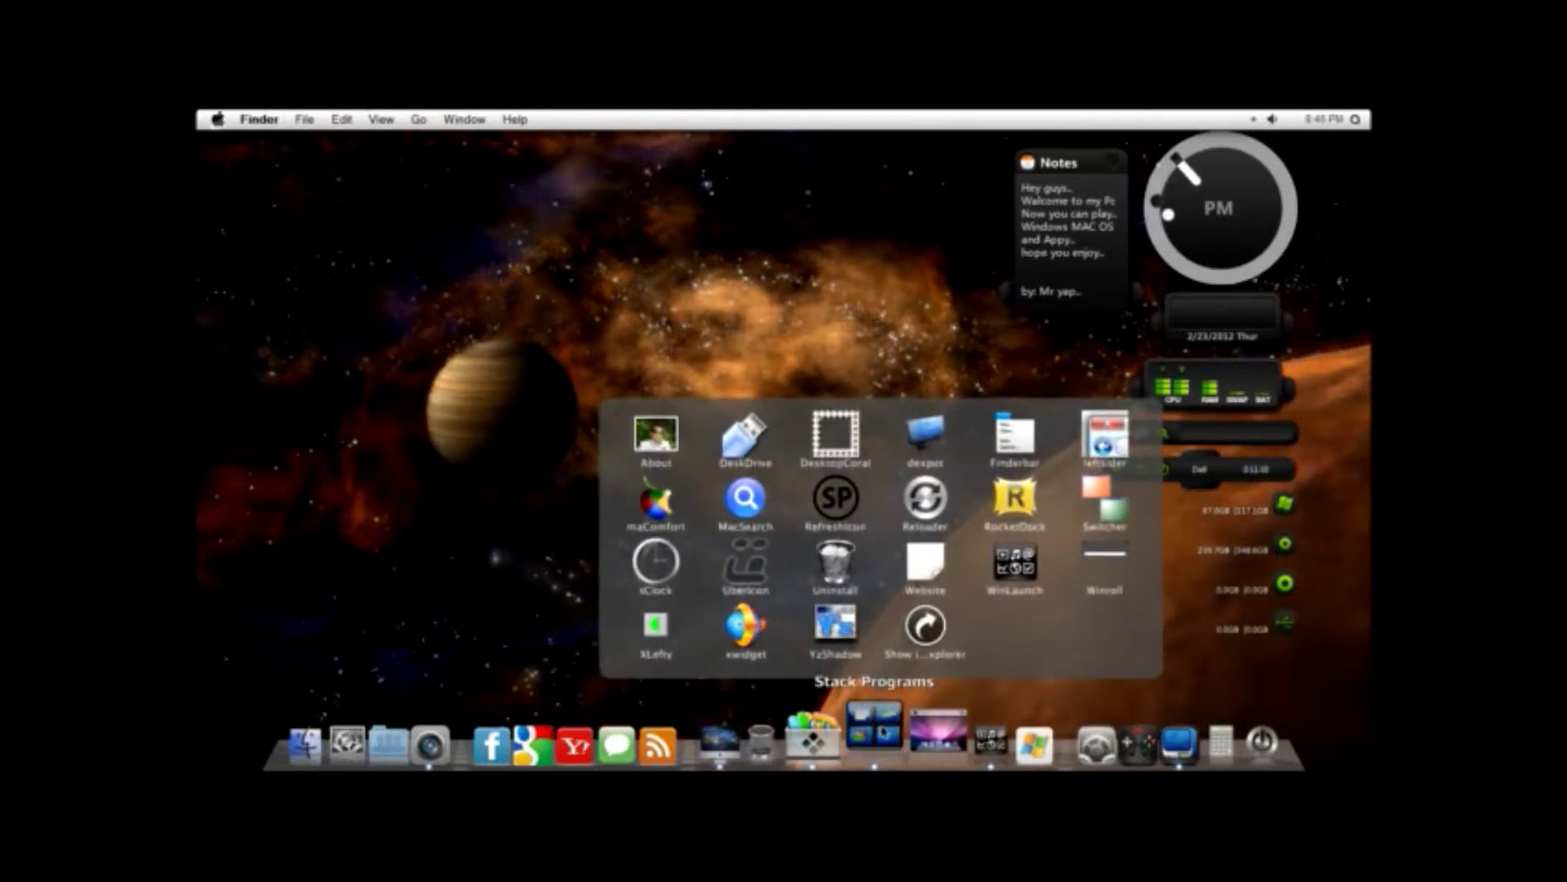
click(884, 734)
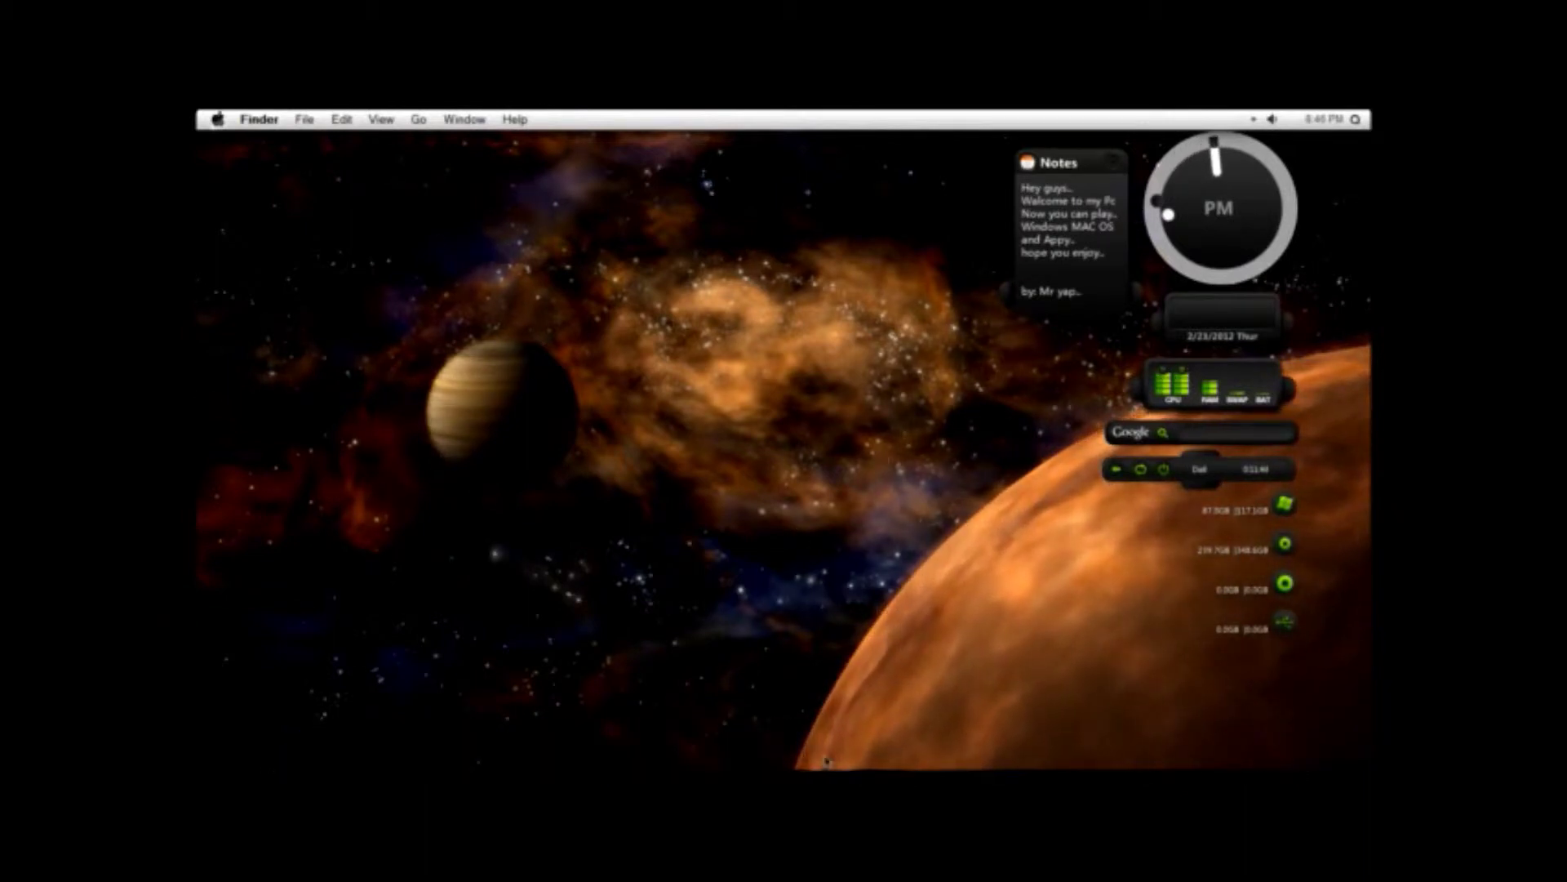
mouse_move(826, 764)
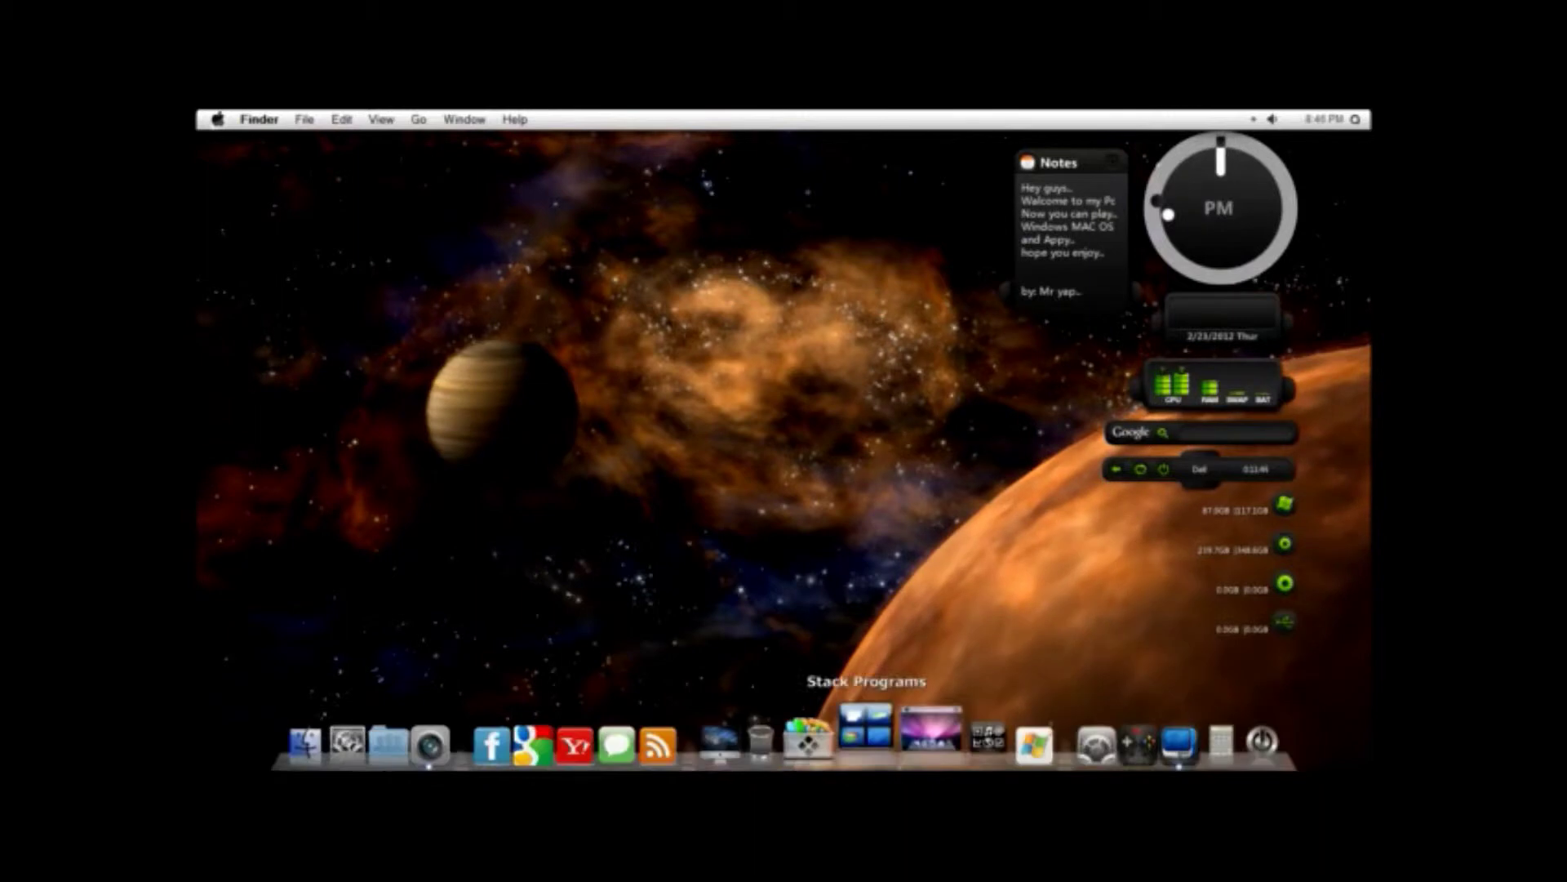
click(918, 729)
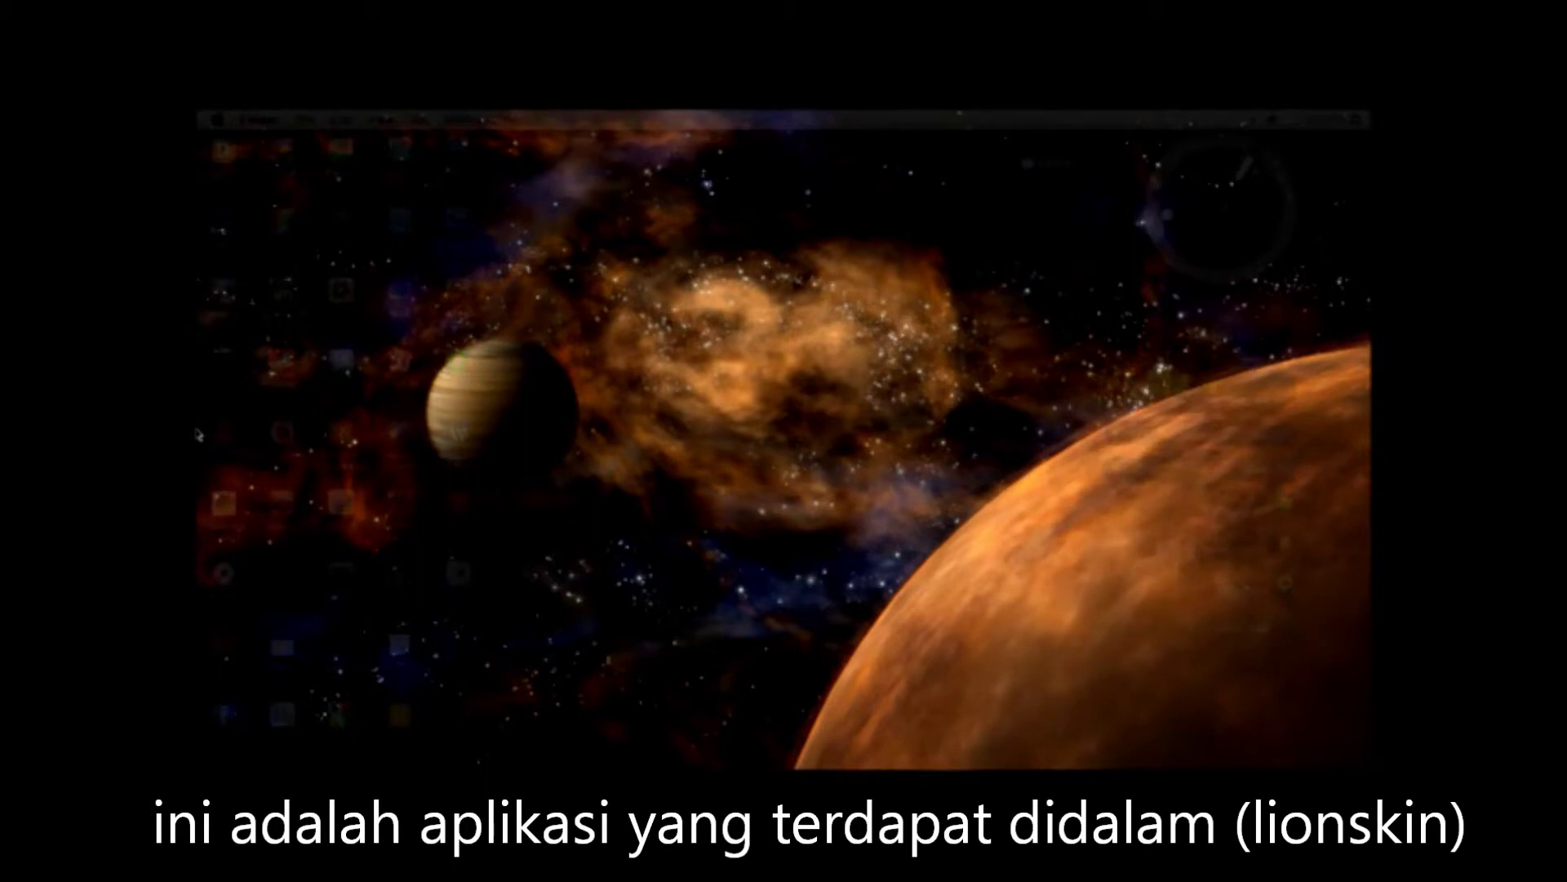
double_click(763, 325)
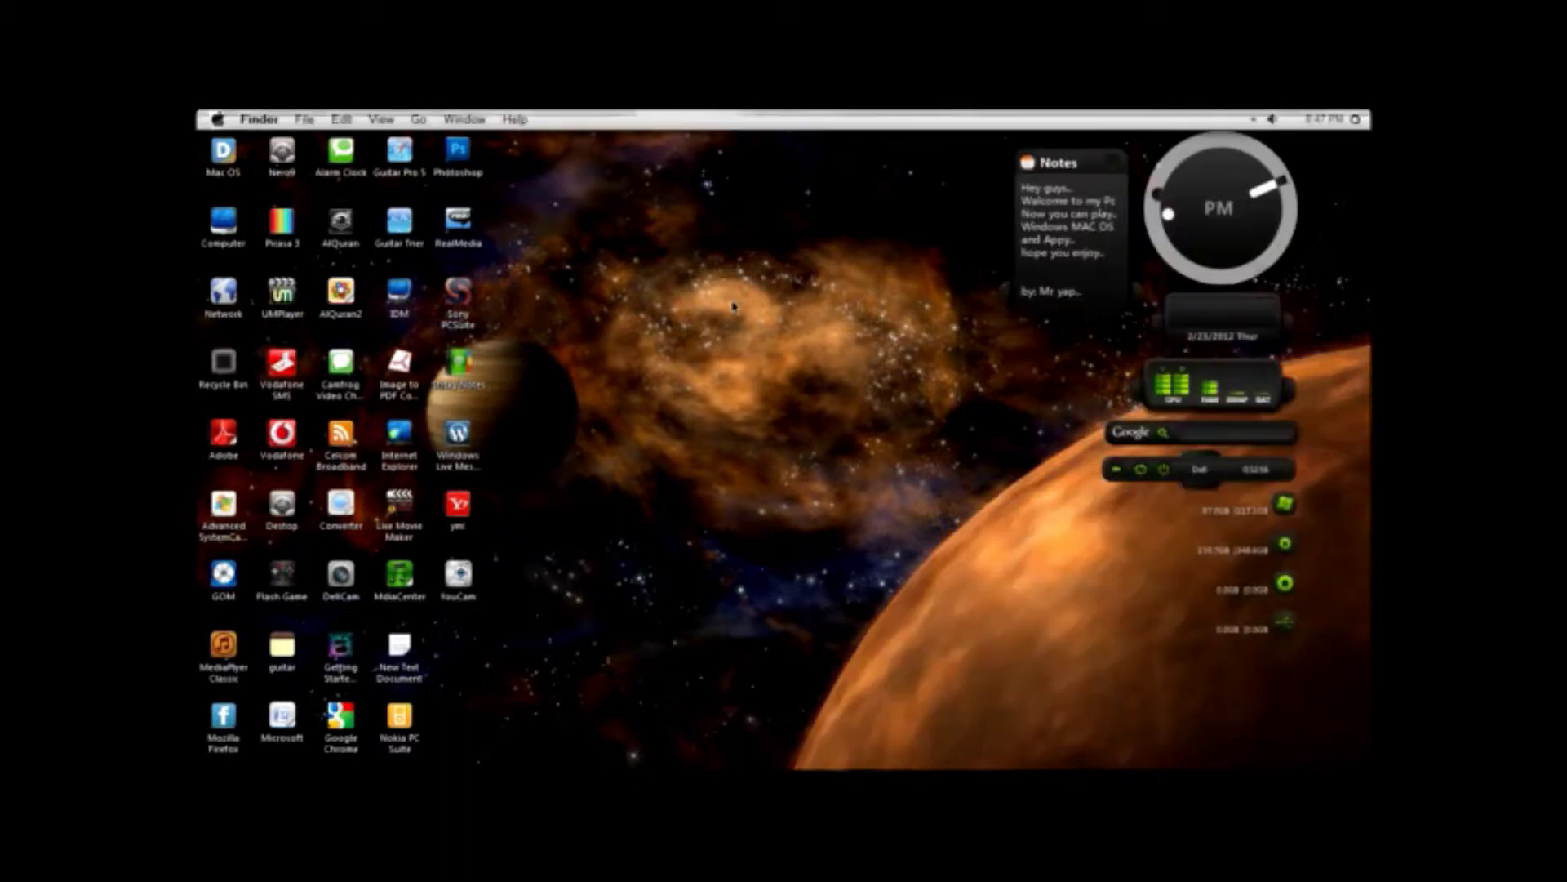
mouse_move(1069, 739)
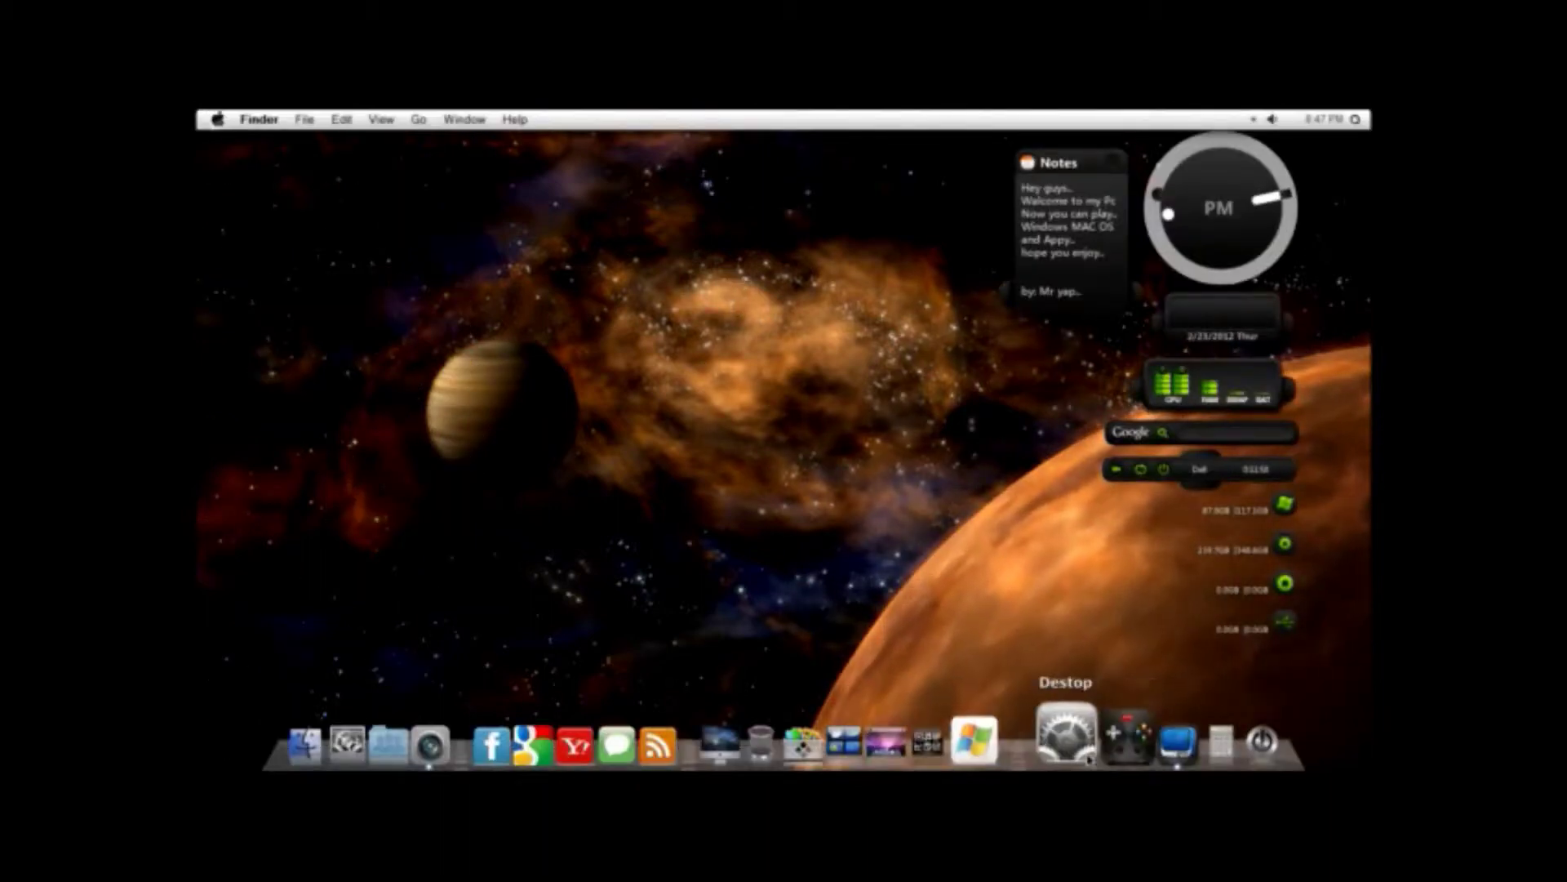
click(1076, 739)
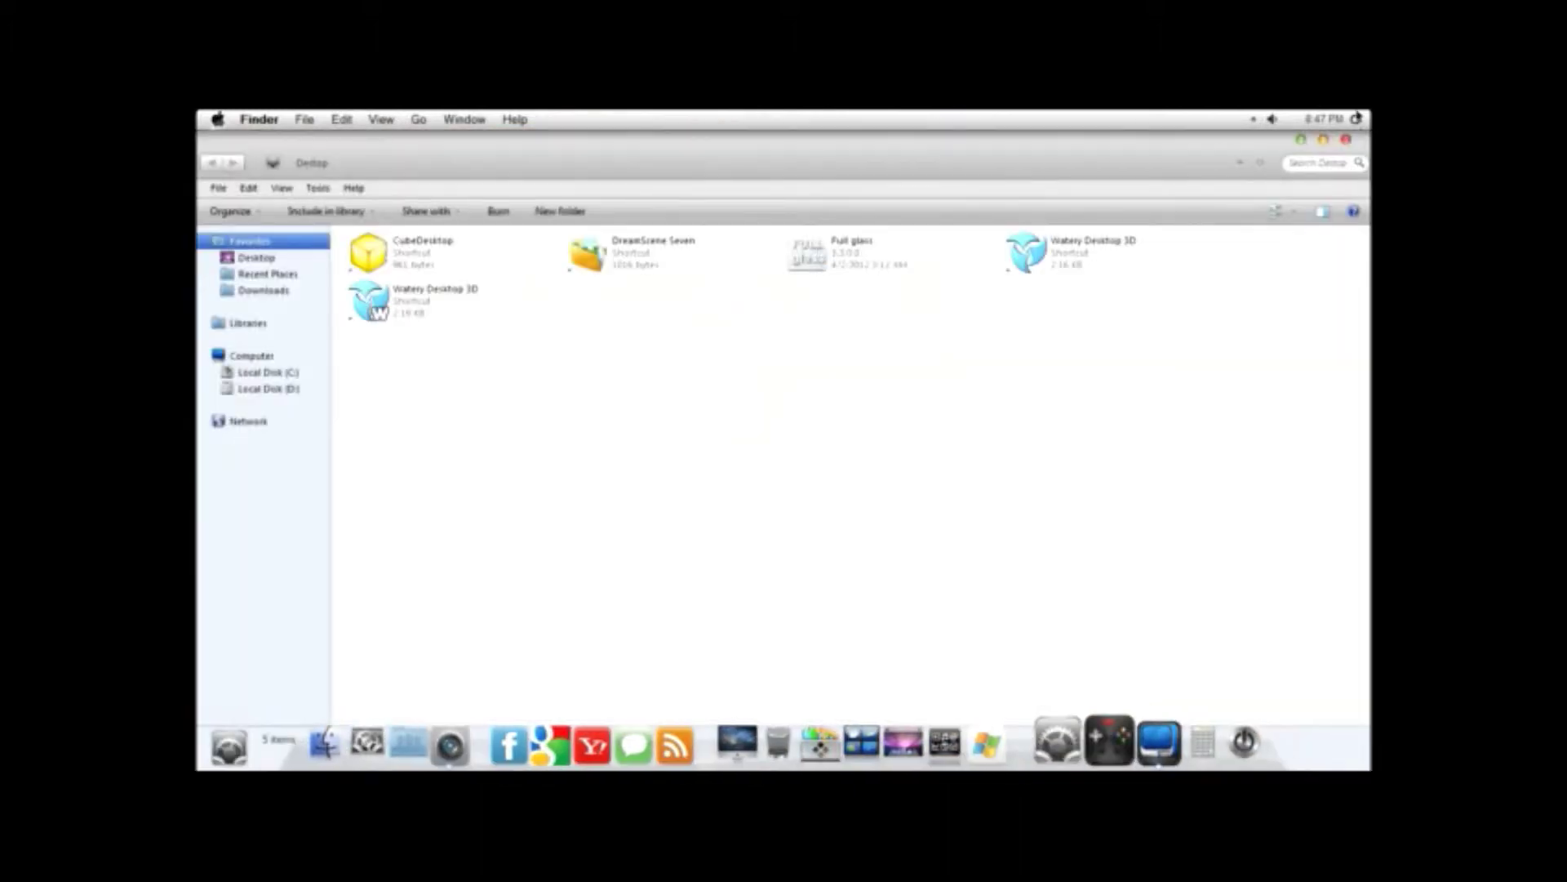
click(1347, 141)
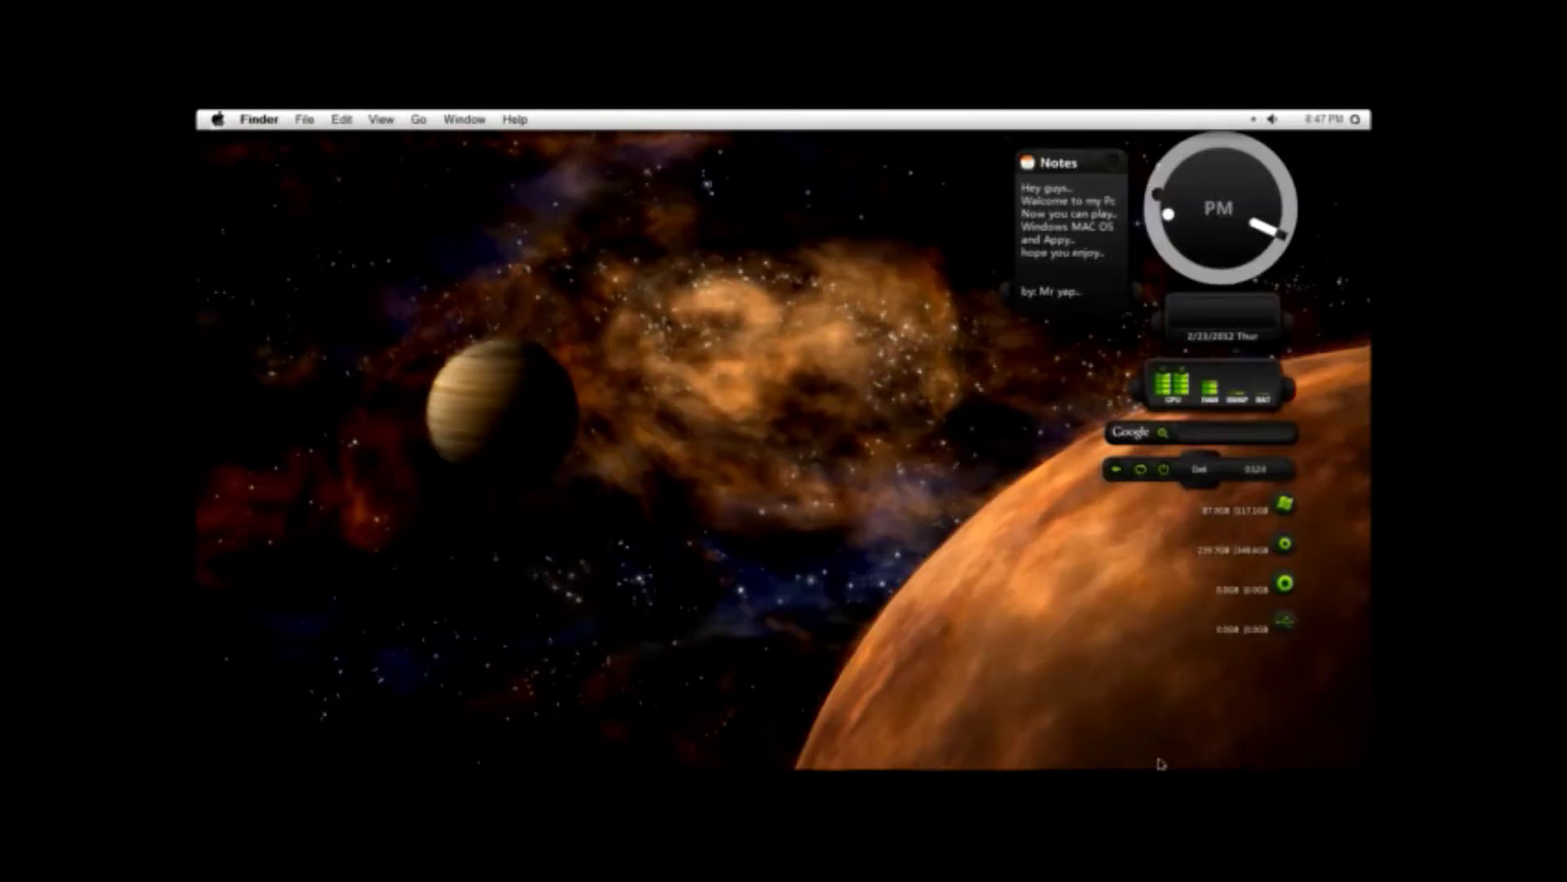
Step: Launch Calculator and compute 52 + 3 to get 55
click(1180, 738)
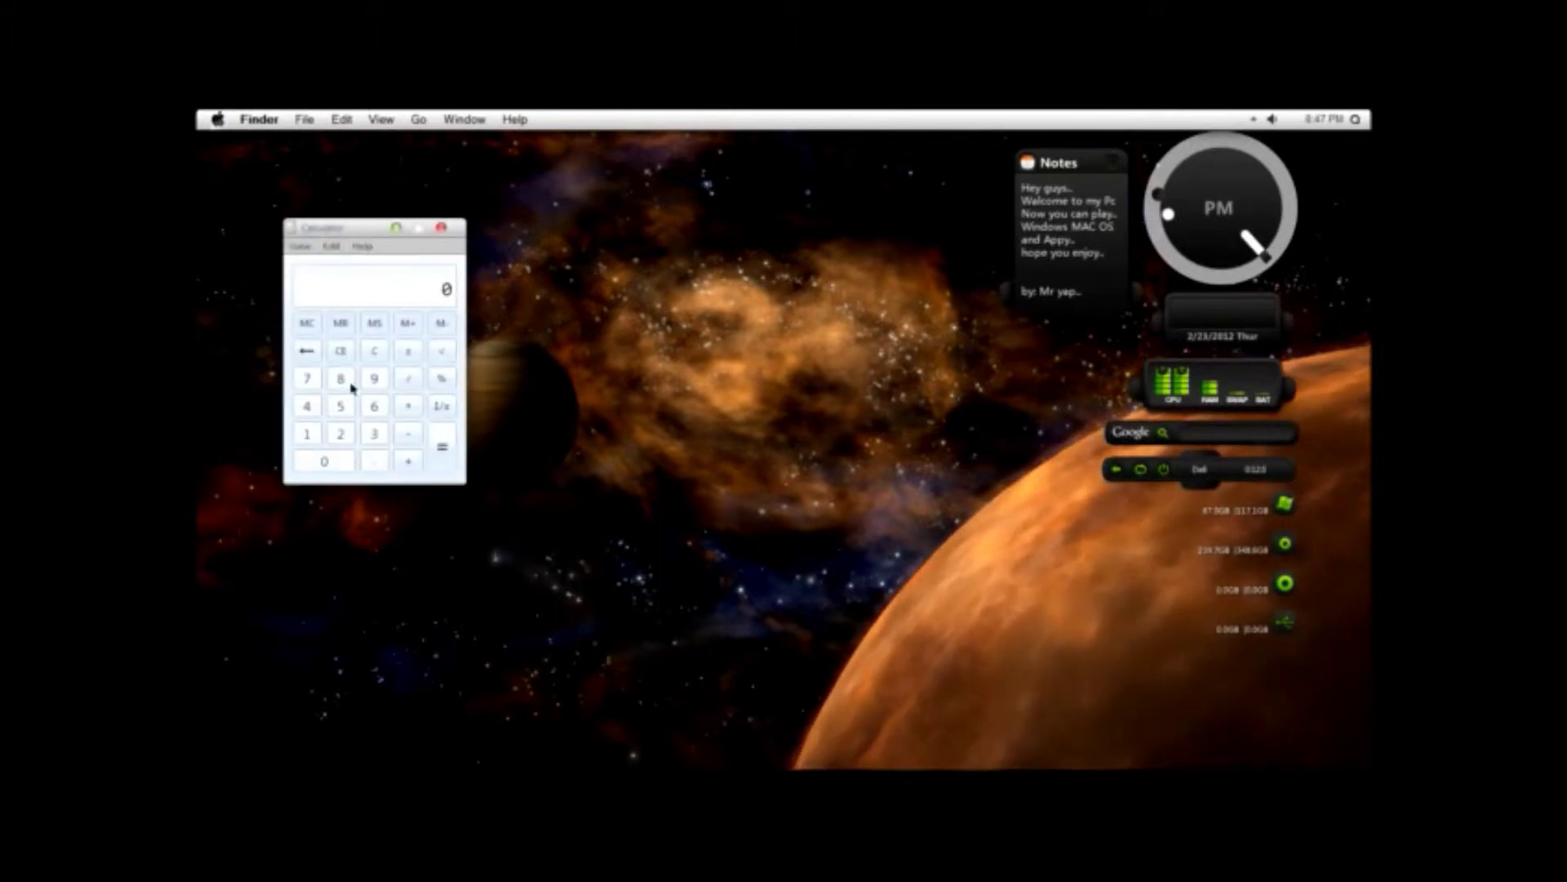
click(411, 463)
click(454, 452)
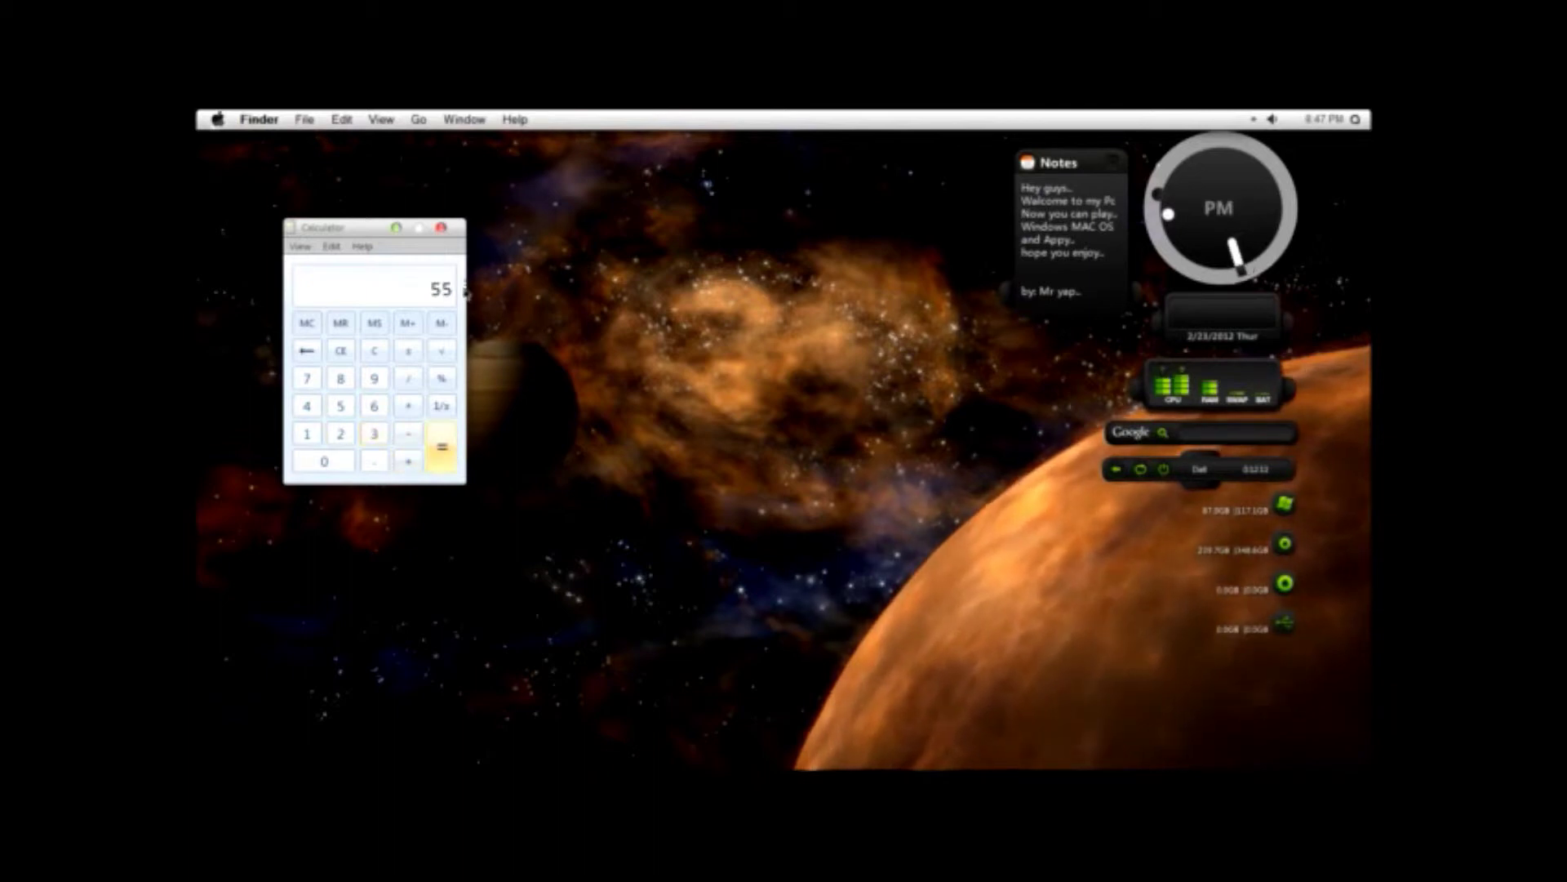
Step: Close Calculator and look through the Finder menu and its Services submenu
click(444, 230)
click(258, 121)
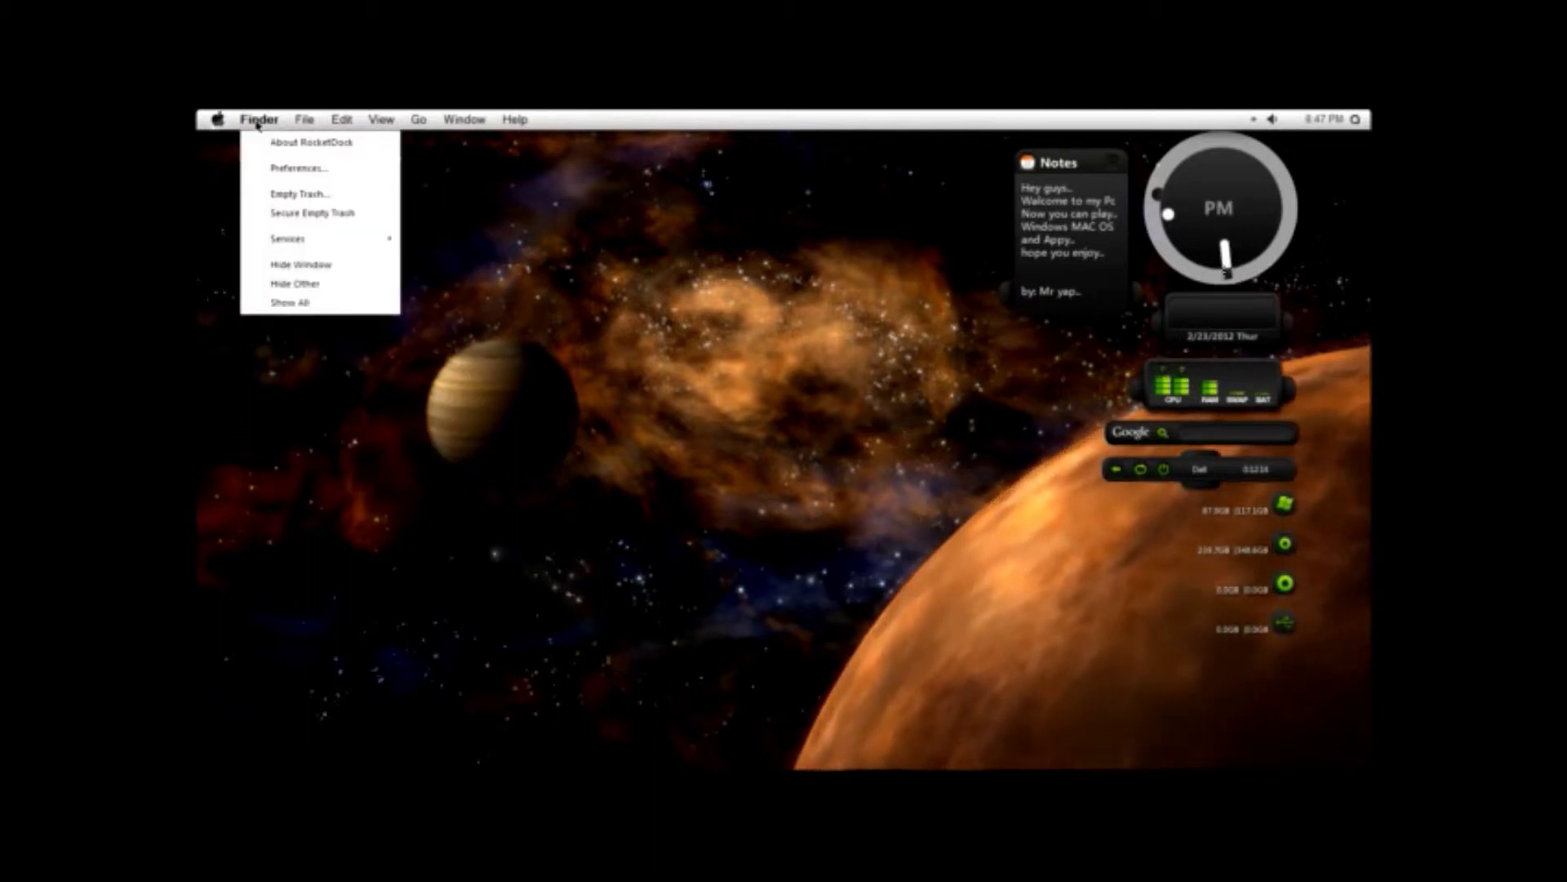
mouse_move(322, 238)
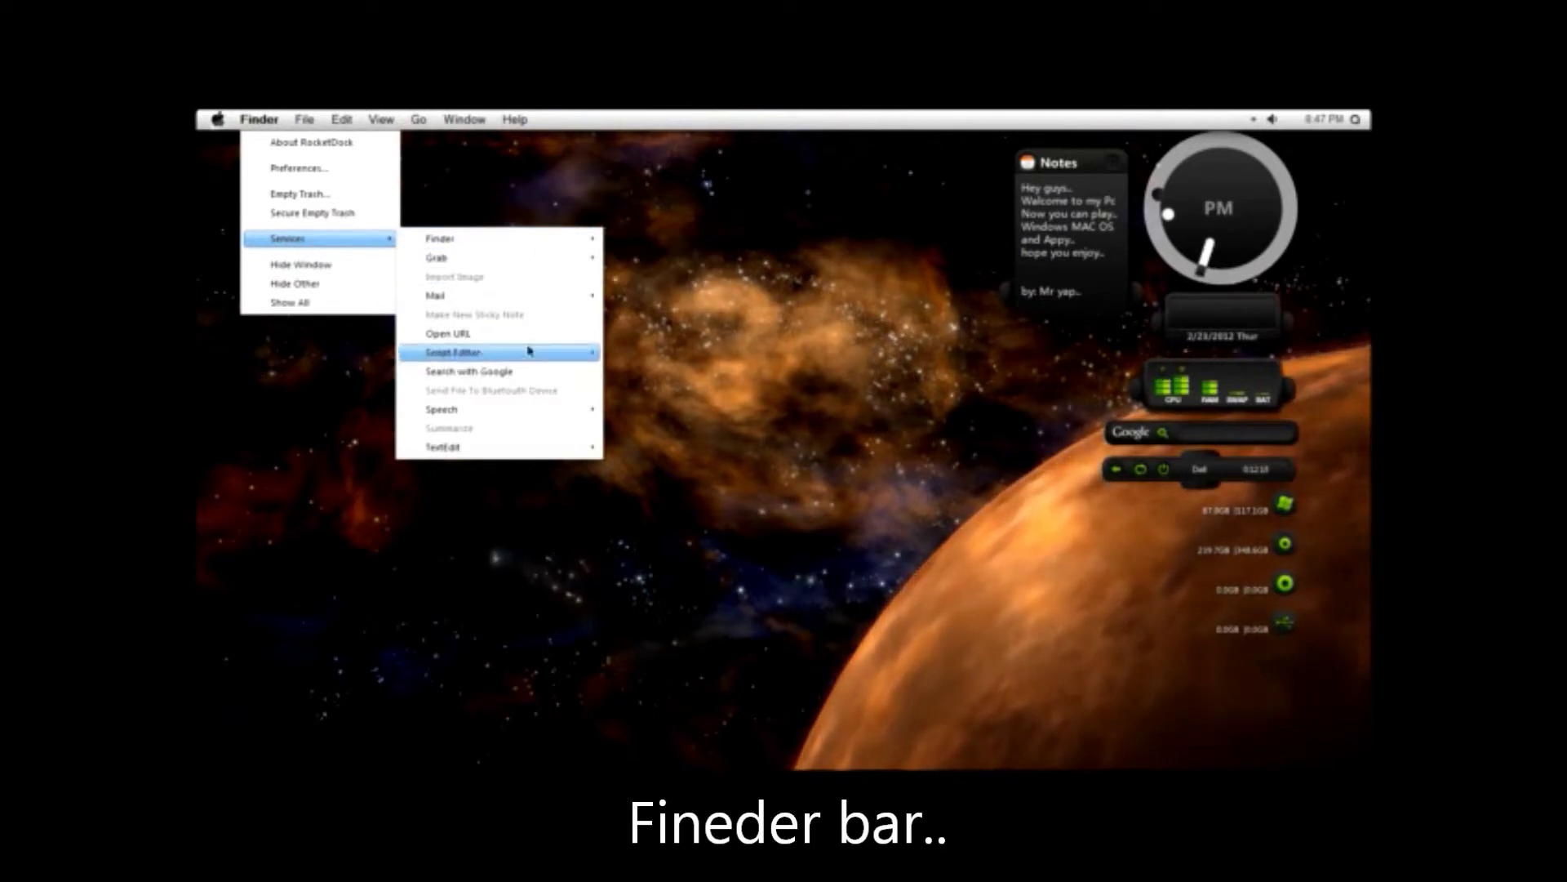
mouse_move(535, 353)
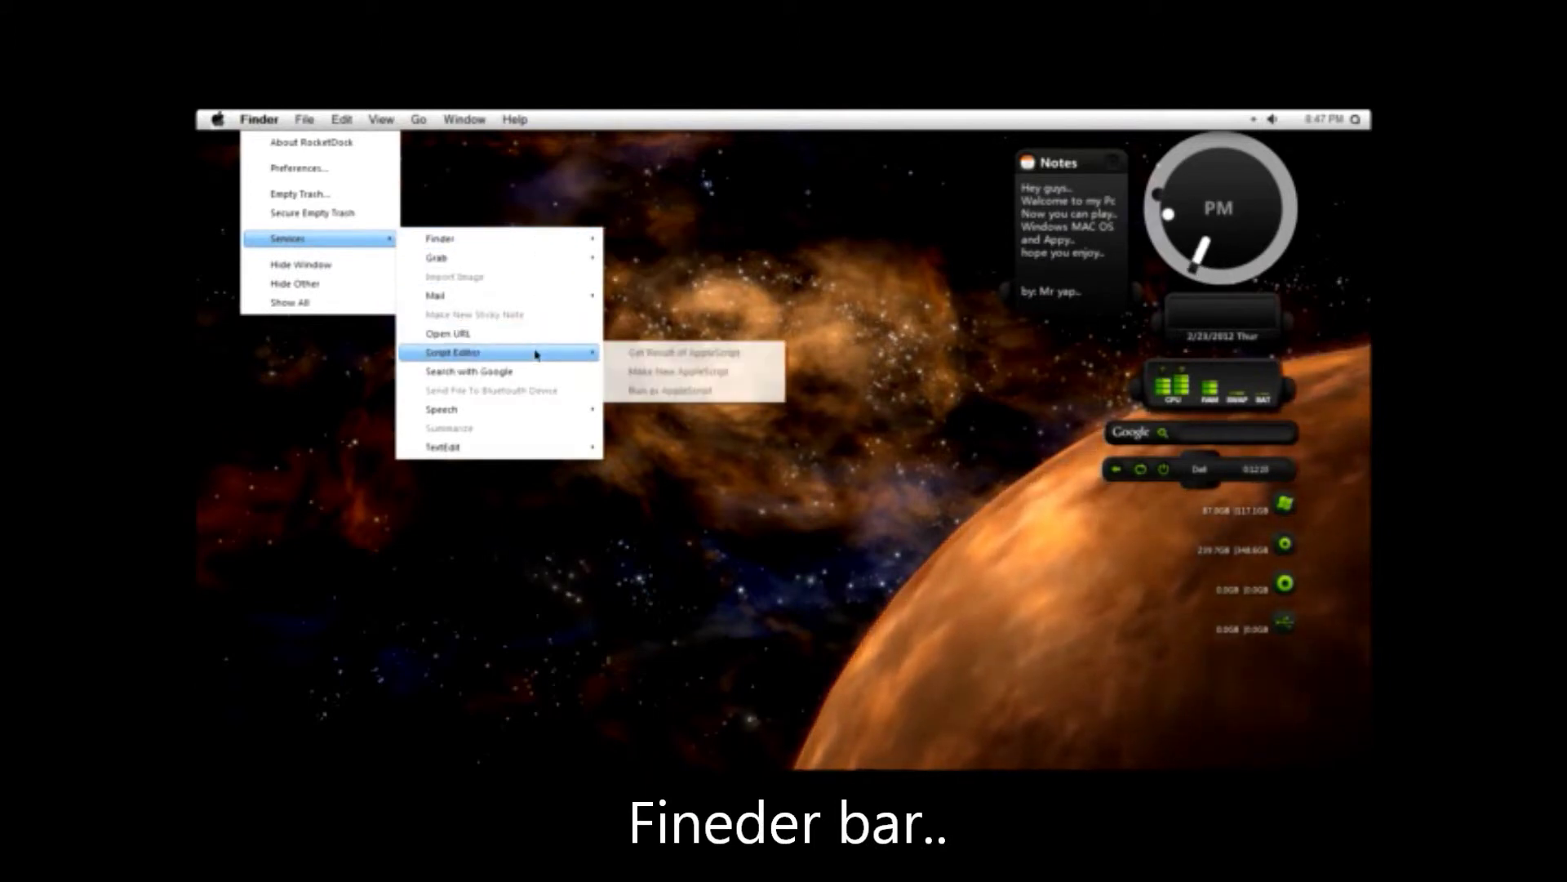
click(308, 120)
Step: Browse the File, View, Go and Window menus, check the hidden tray icons, then open the Apple Start Menu
mouse_move(380, 119)
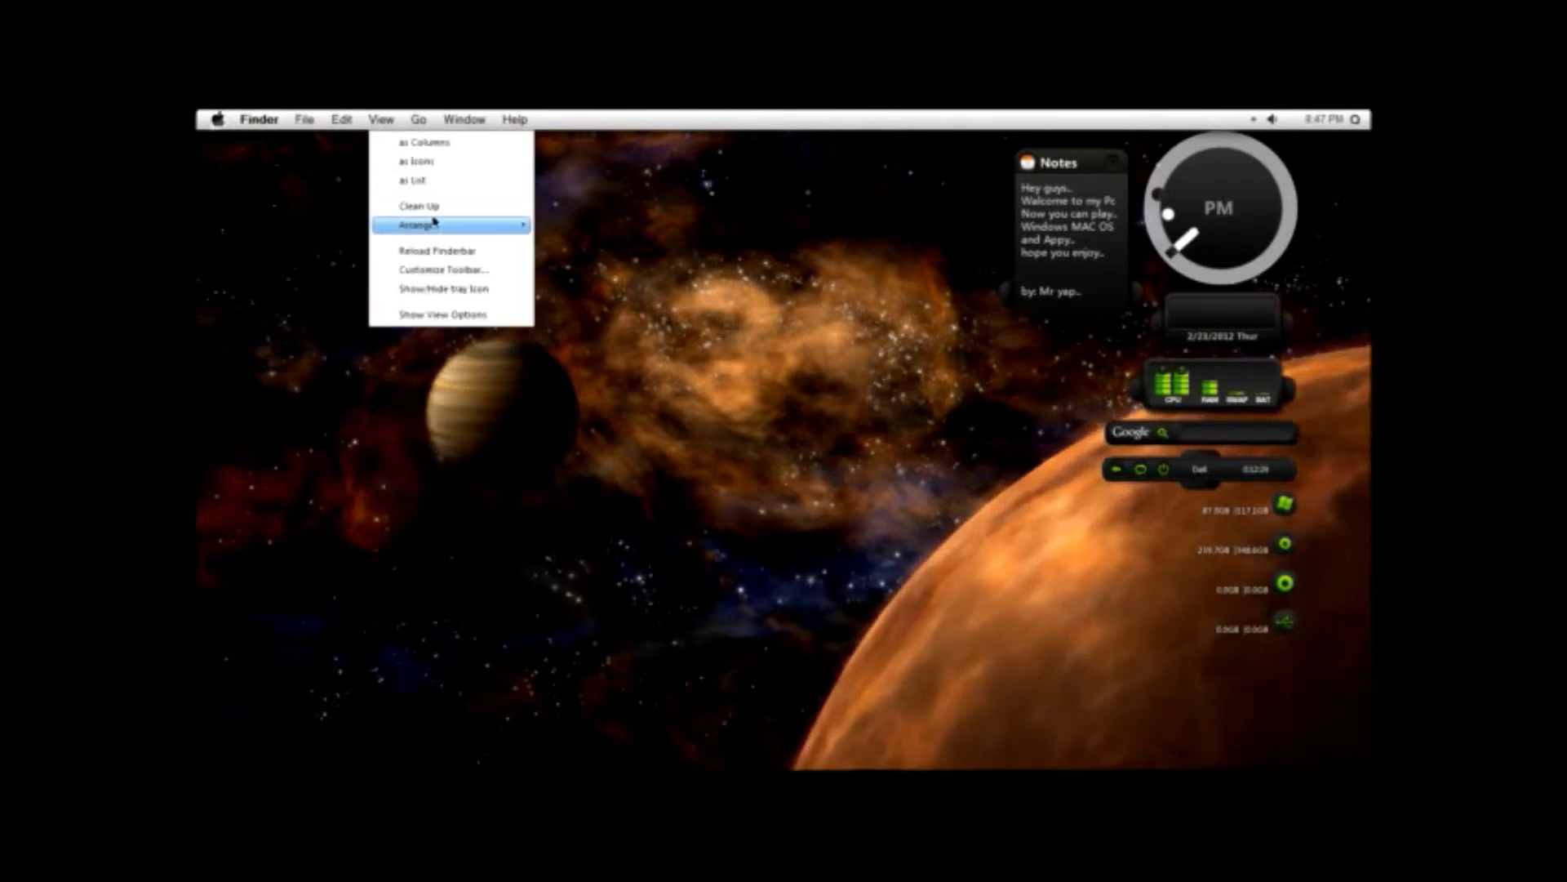
mouse_move(433, 128)
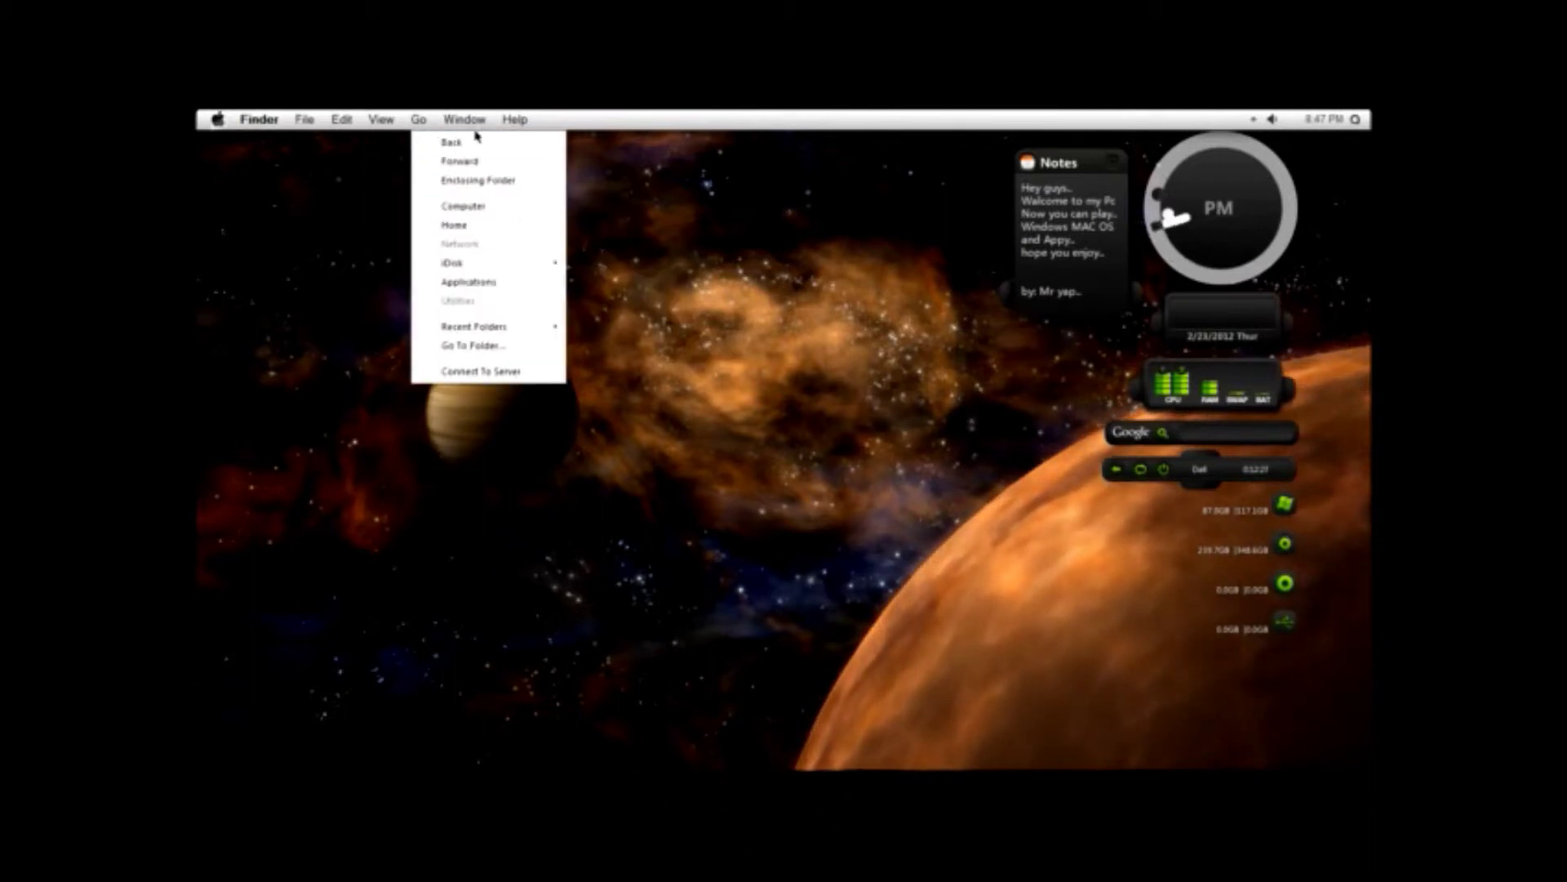
mouse_move(482, 123)
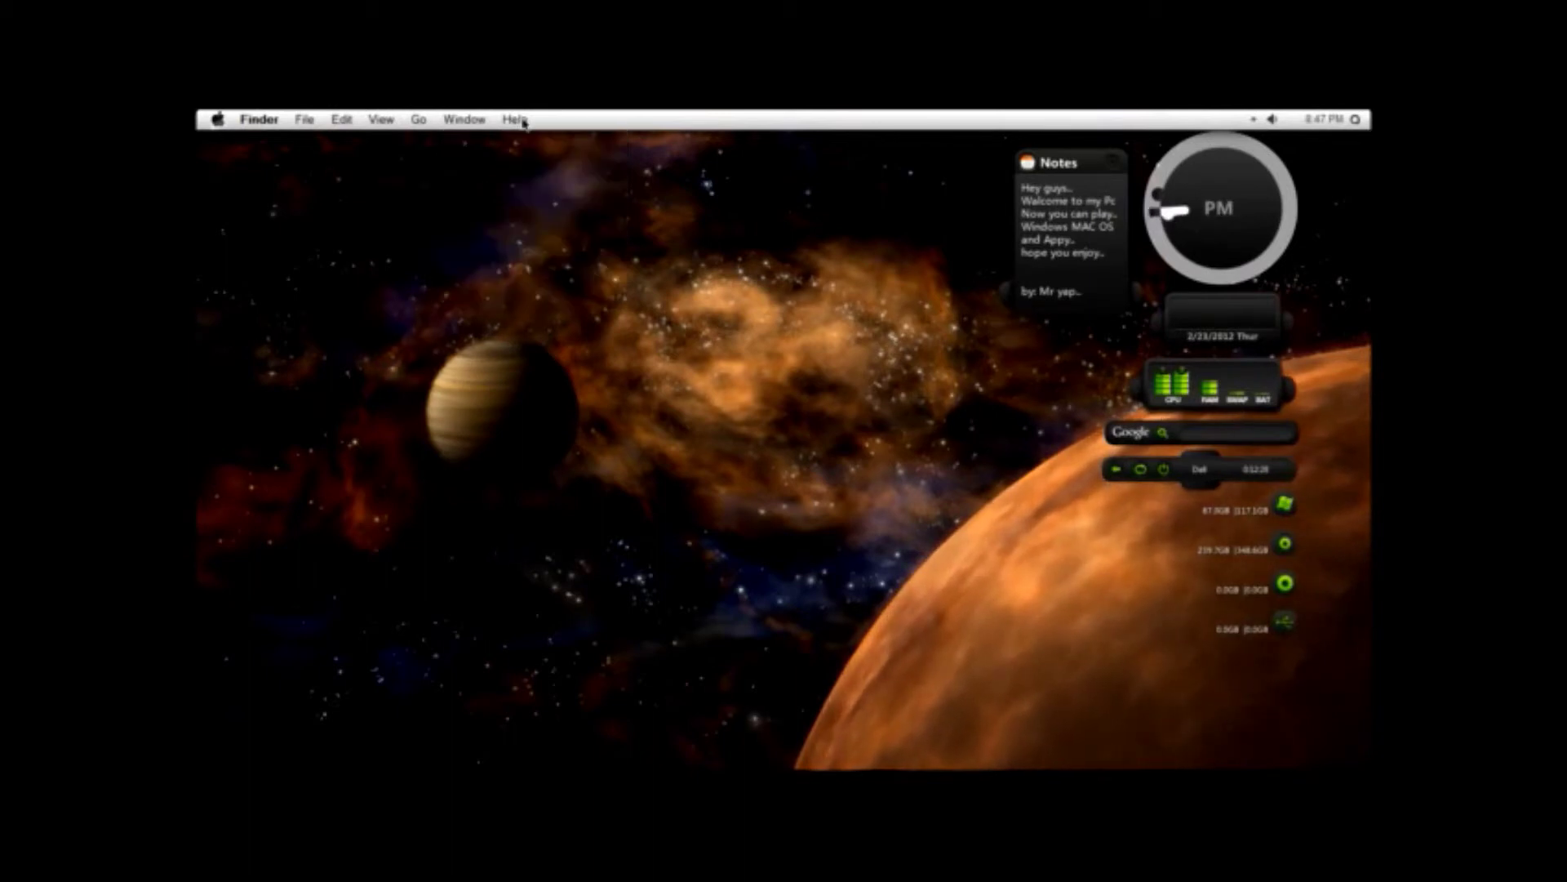
click(1253, 123)
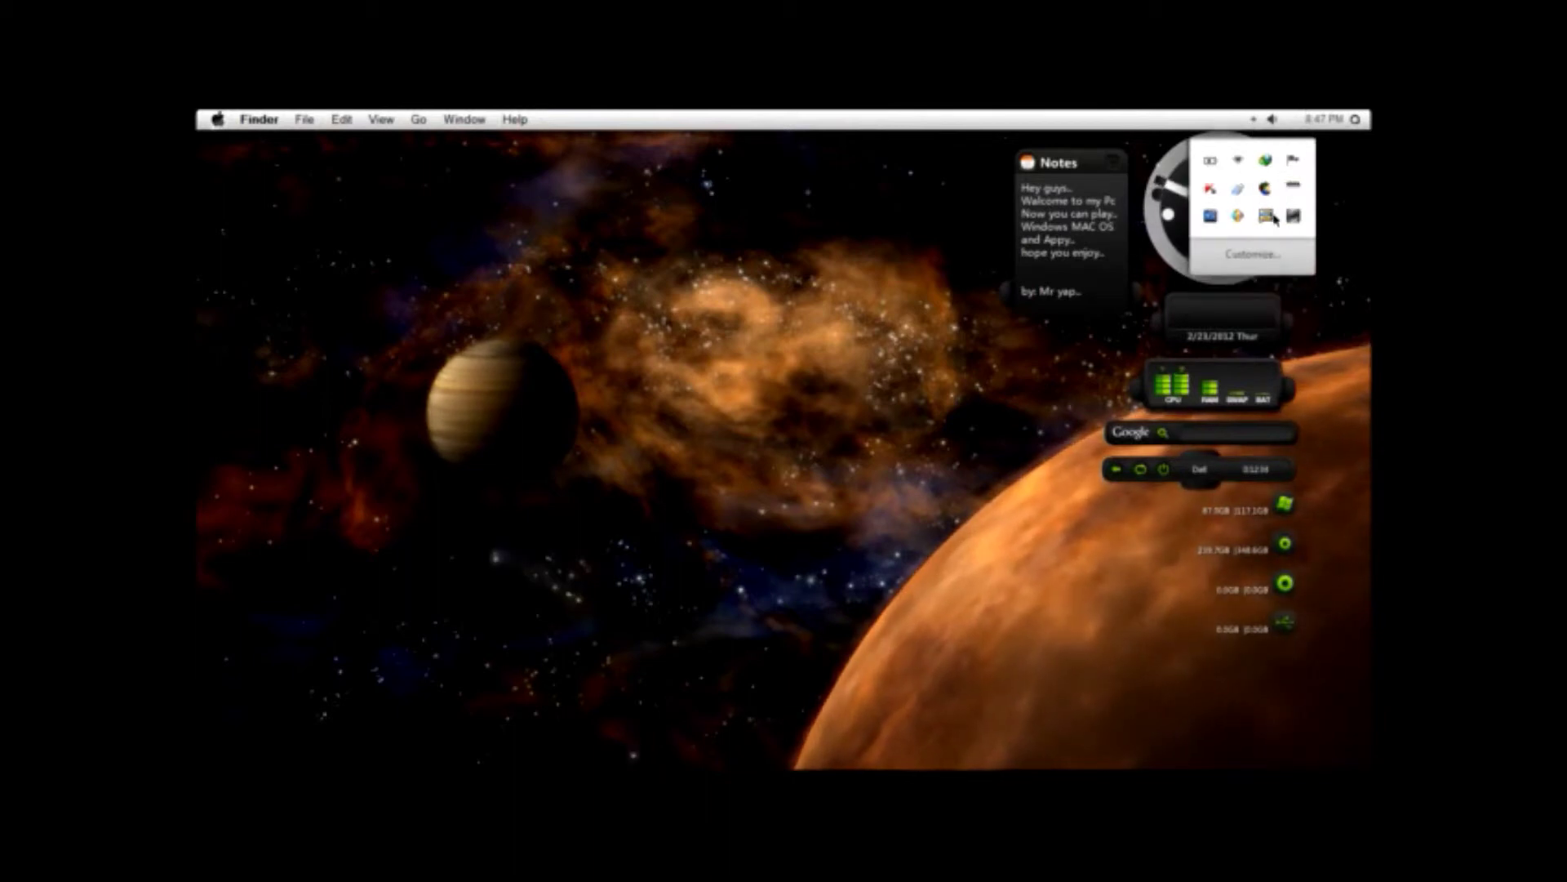
click(198, 329)
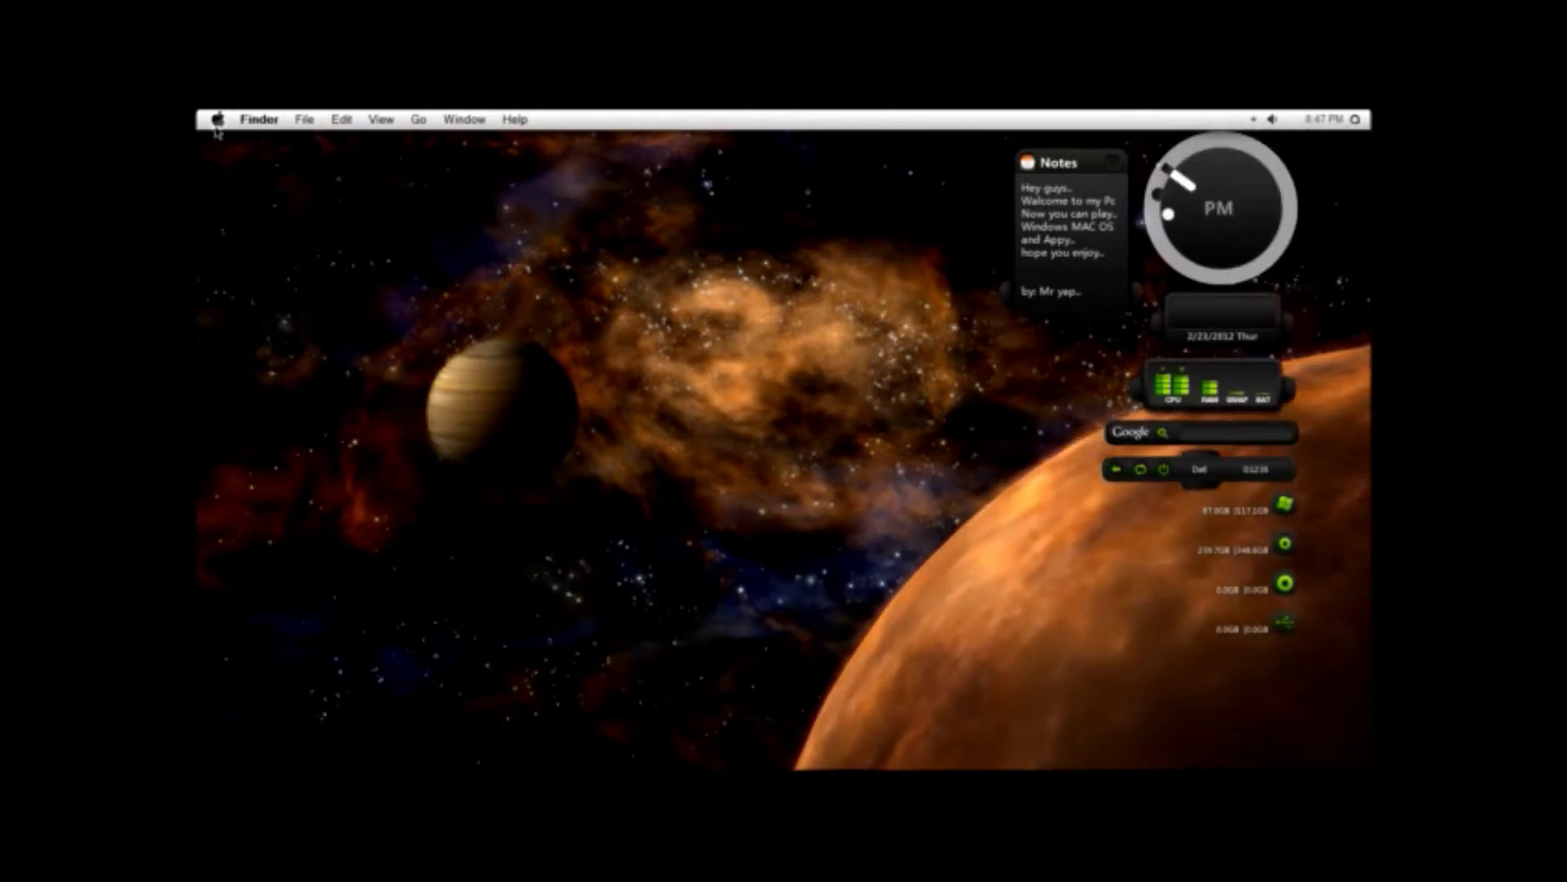
click(219, 120)
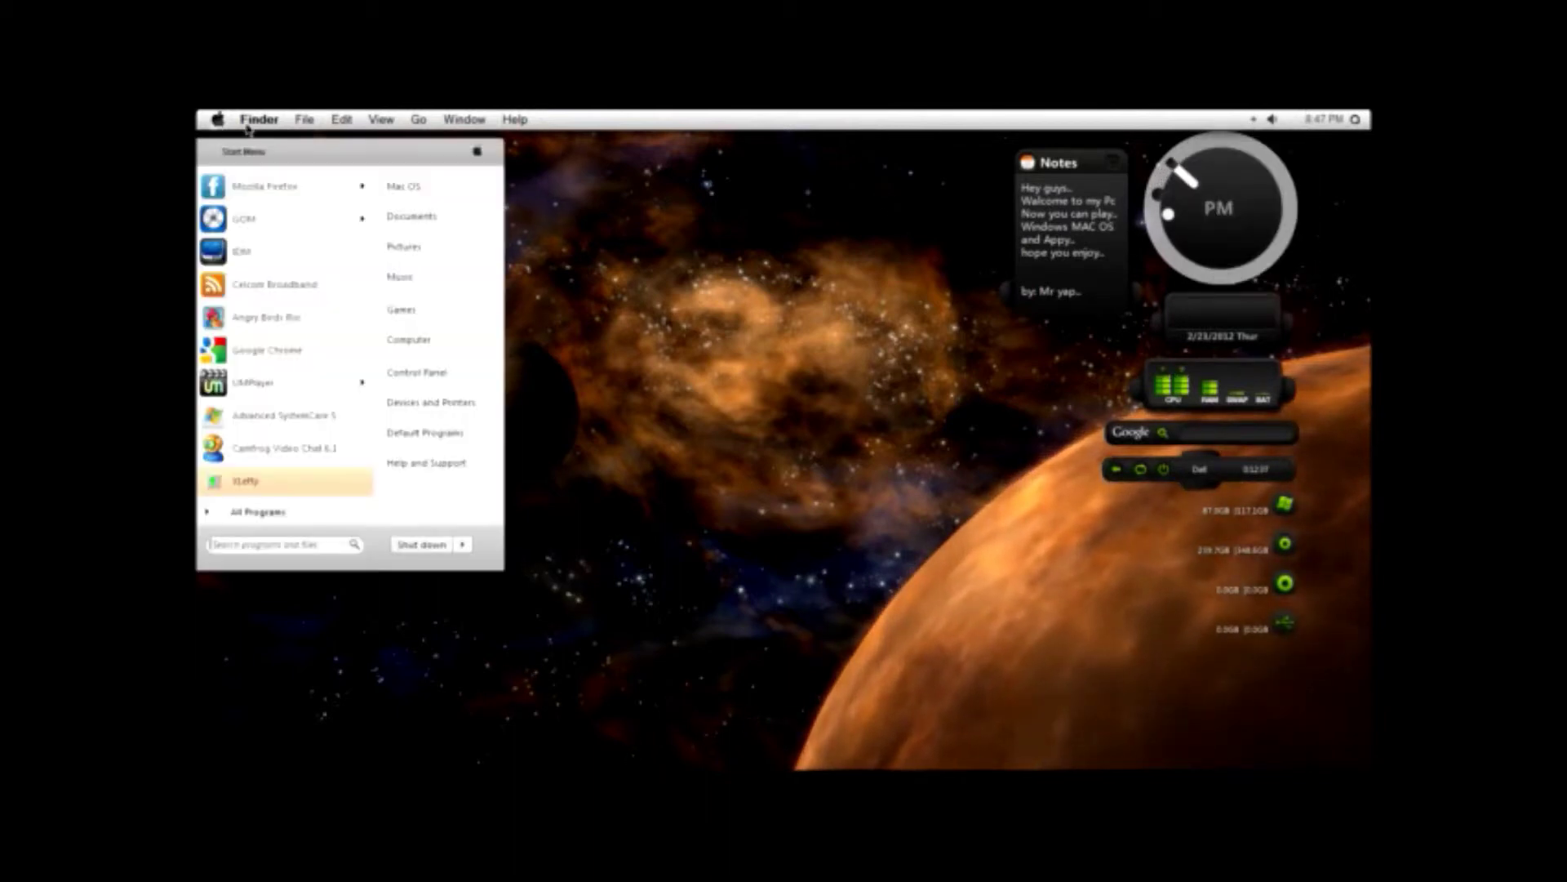
Step: On Local Disk (D:), look into the movies BOXOFFICE, MP3 and Mpictures folders
click(432, 340)
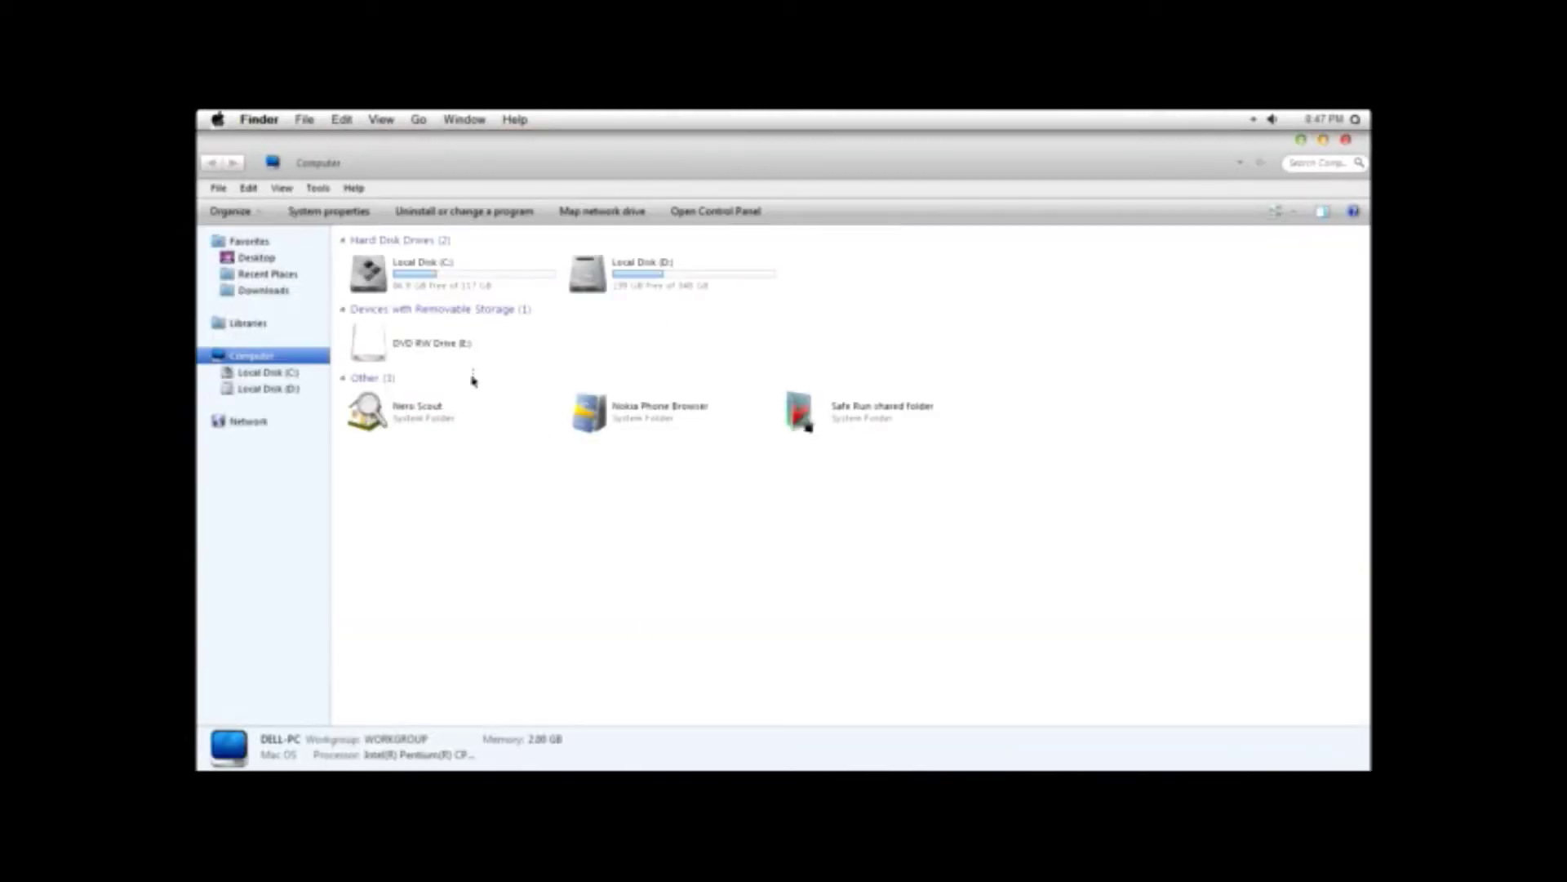
double_click(682, 286)
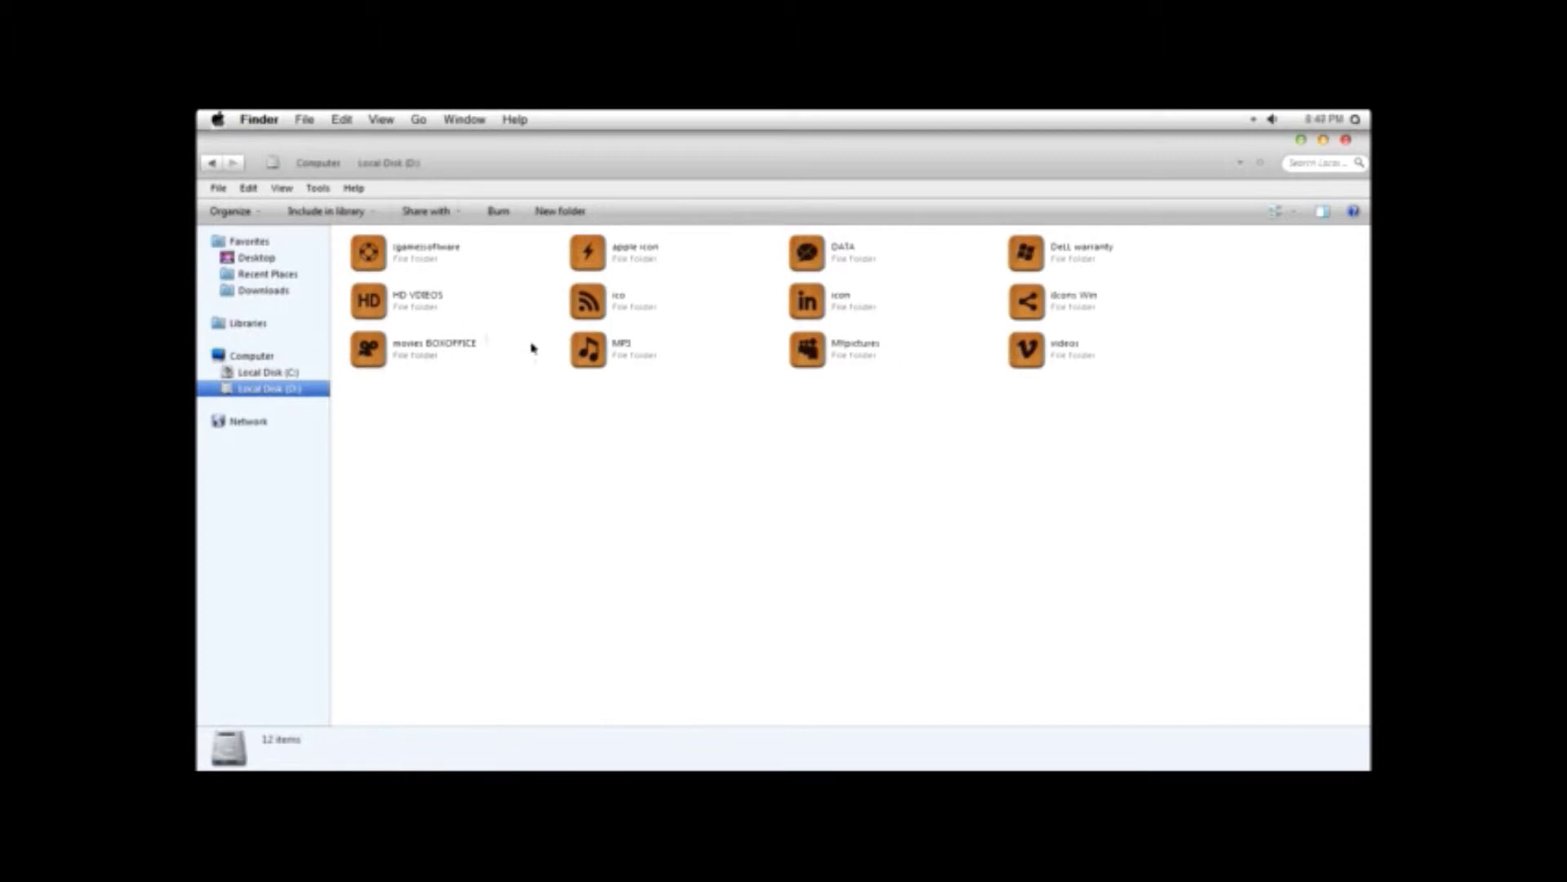
double_click(441, 345)
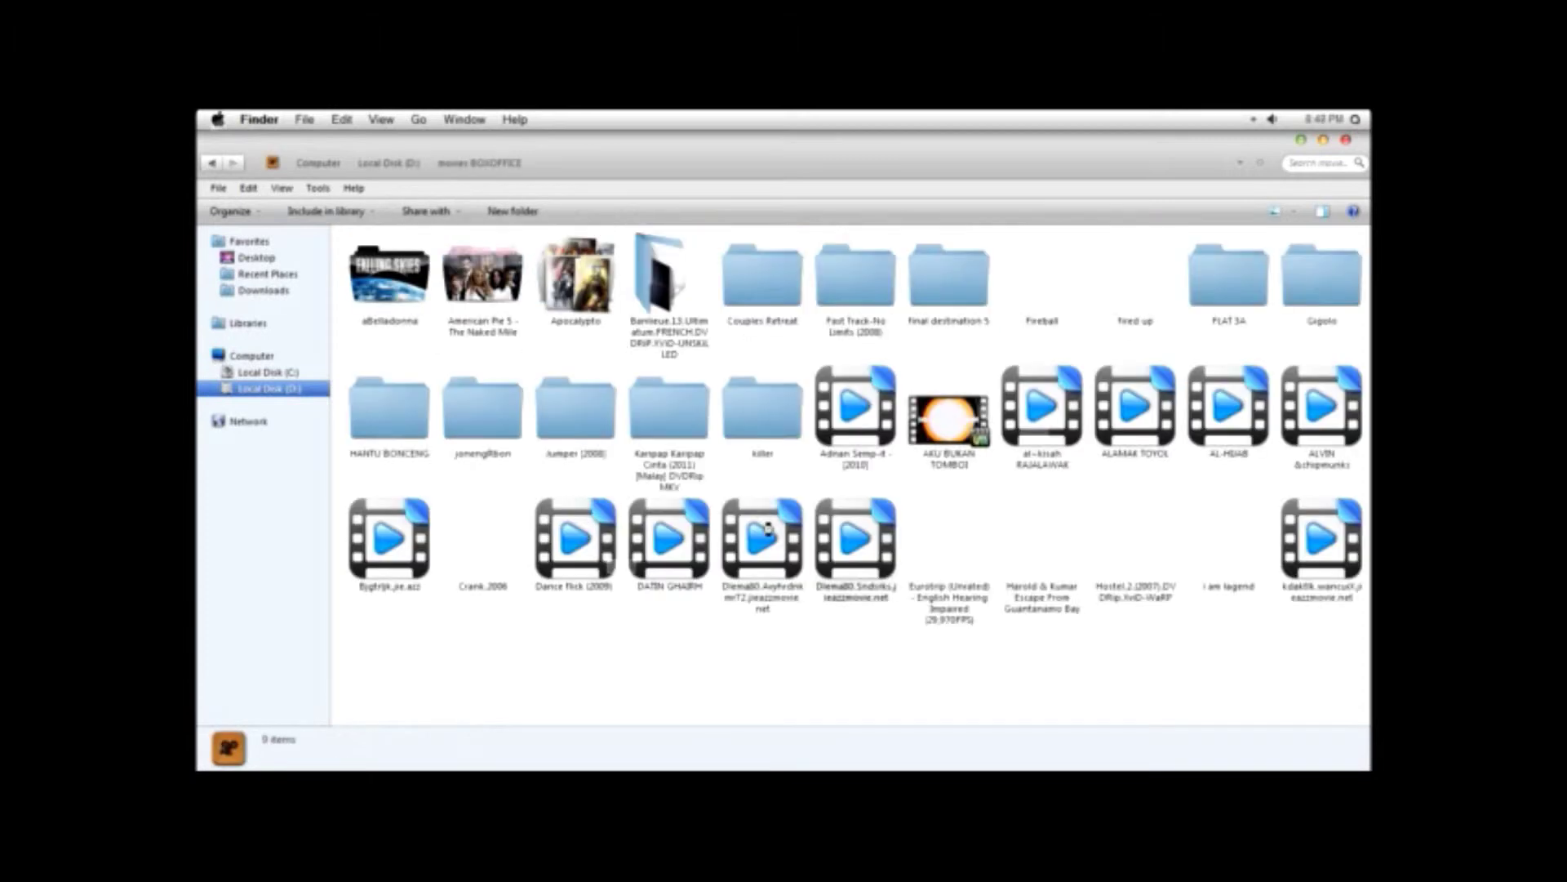
click(211, 162)
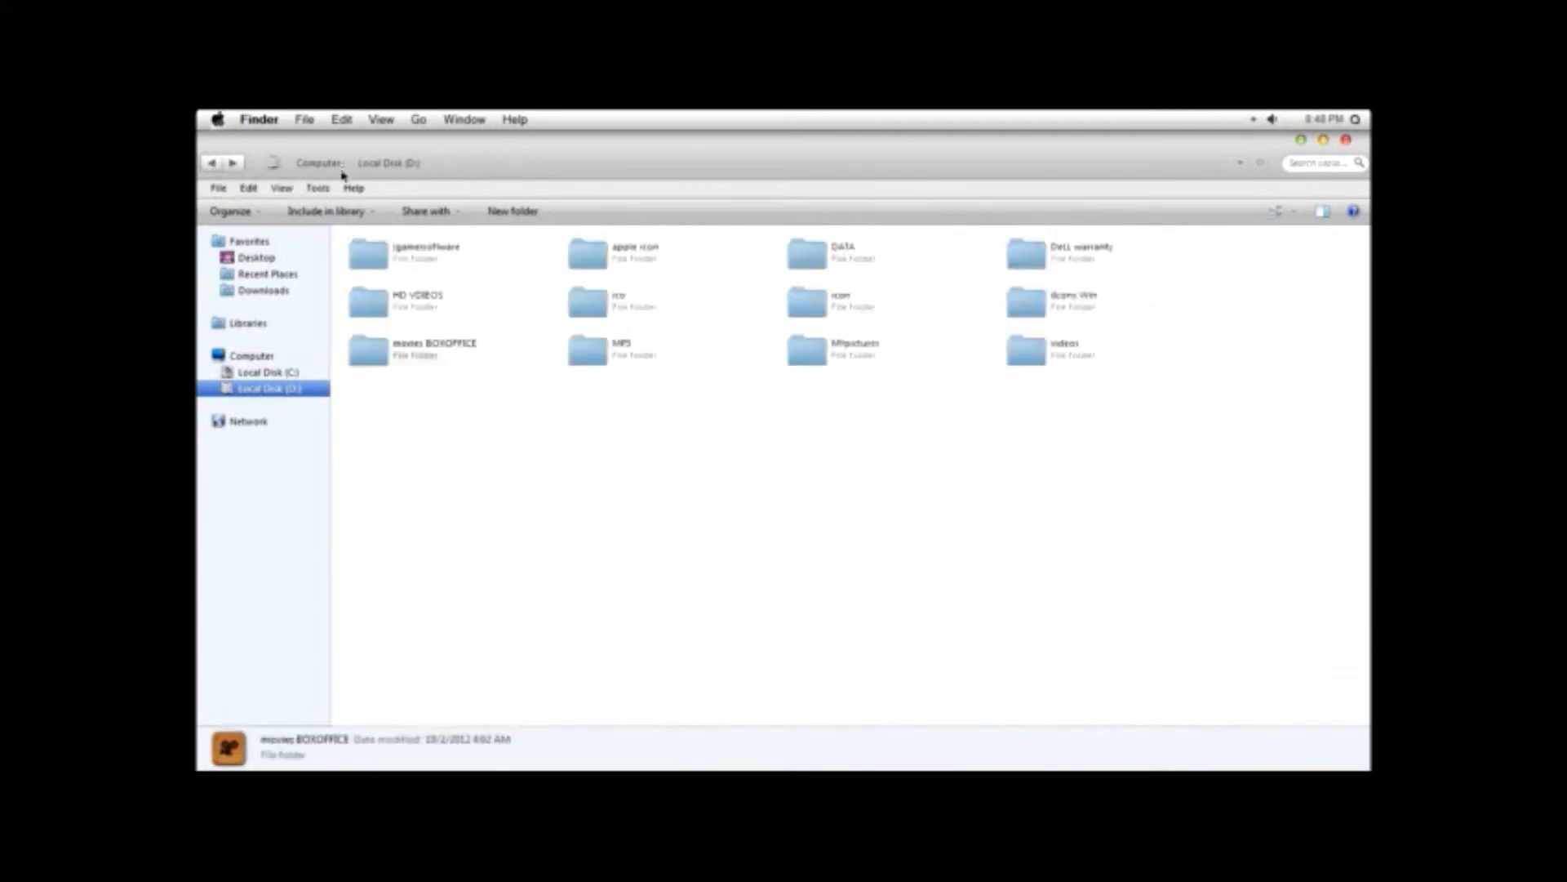
double_click(618, 359)
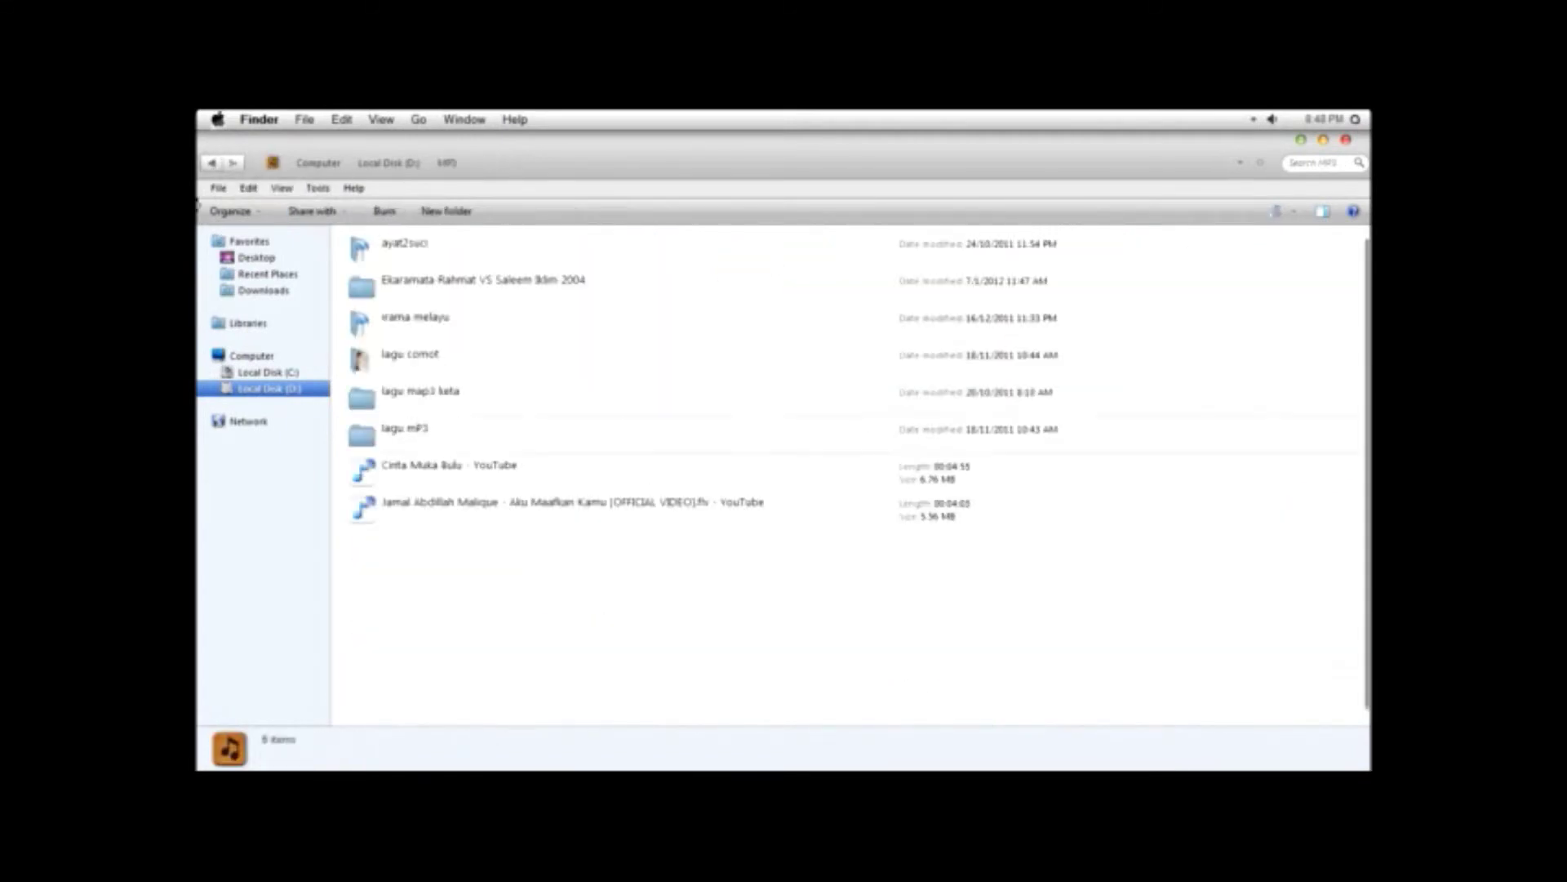
click(211, 162)
double_click(807, 351)
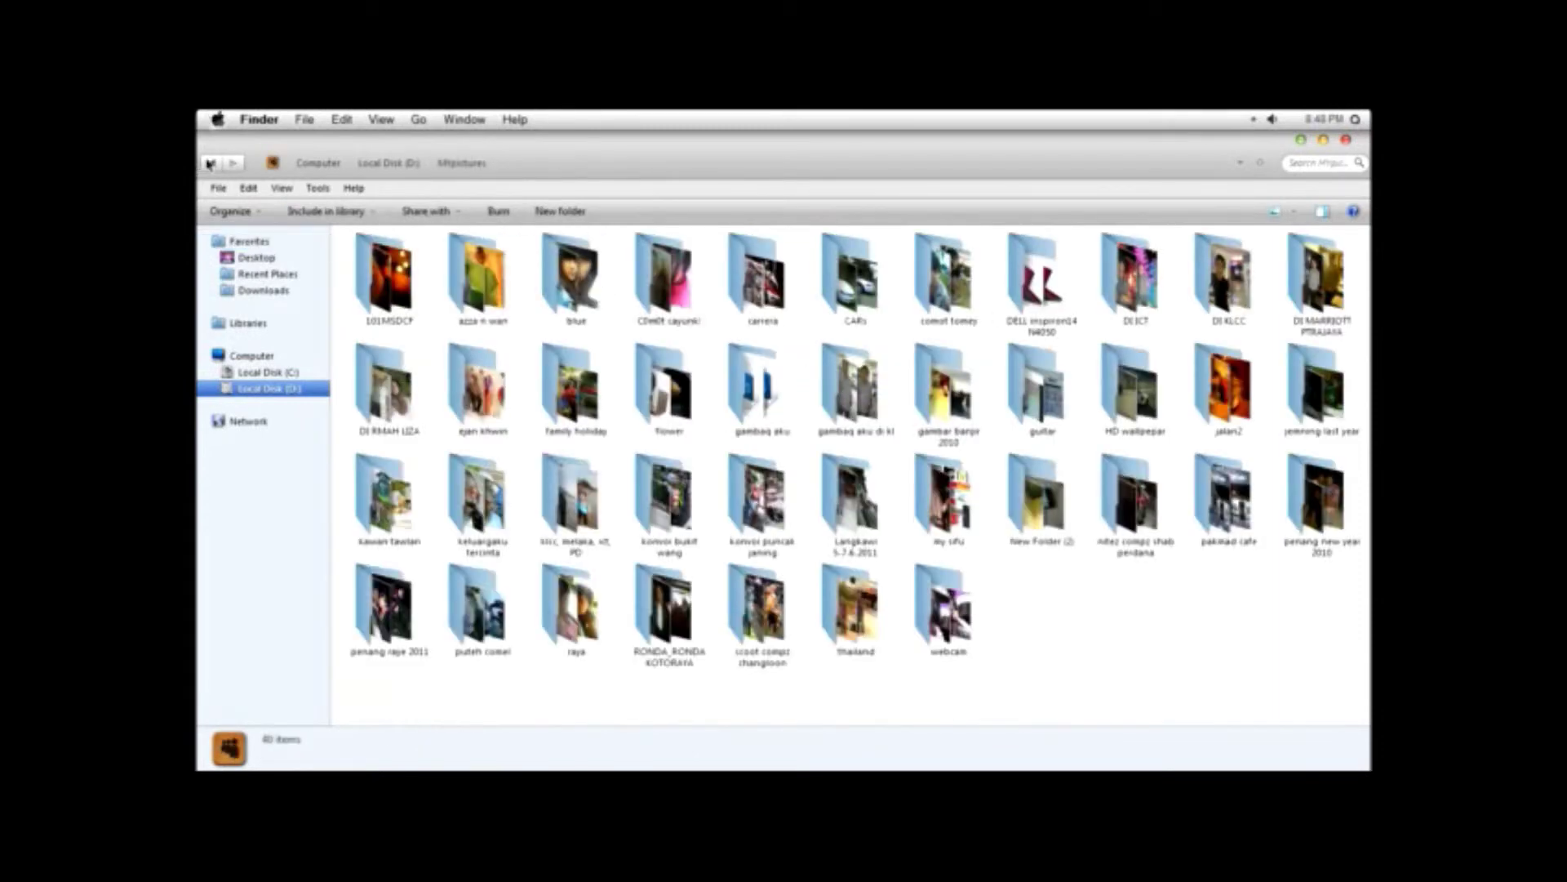
key(BackSpace)
Step: View Desktop, Recent Places and Downloads from the sidebar, then close the window
click(253, 260)
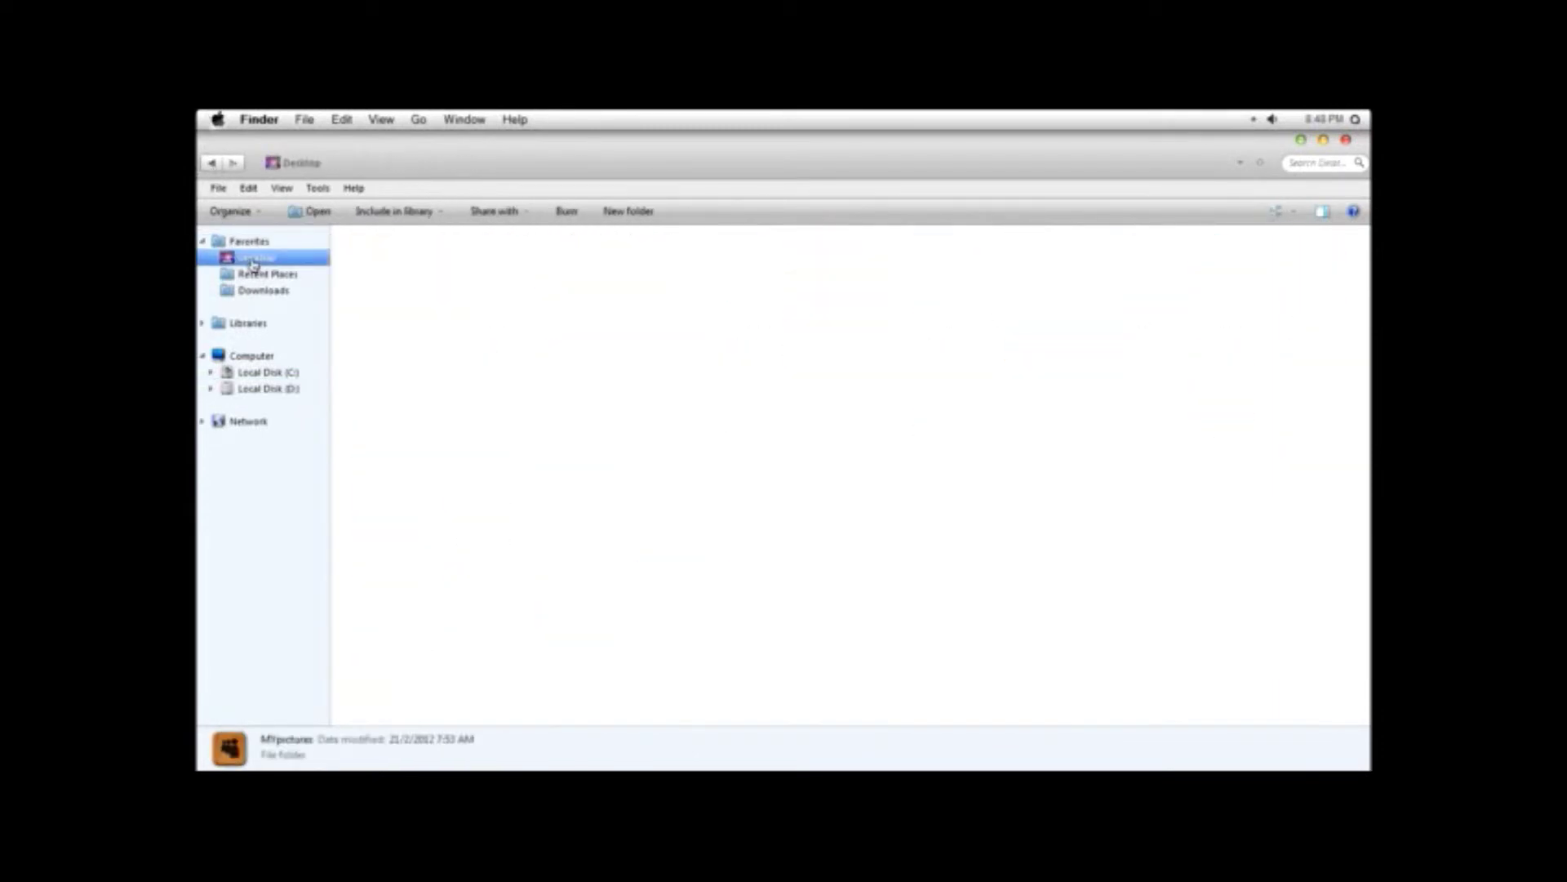
click(261, 275)
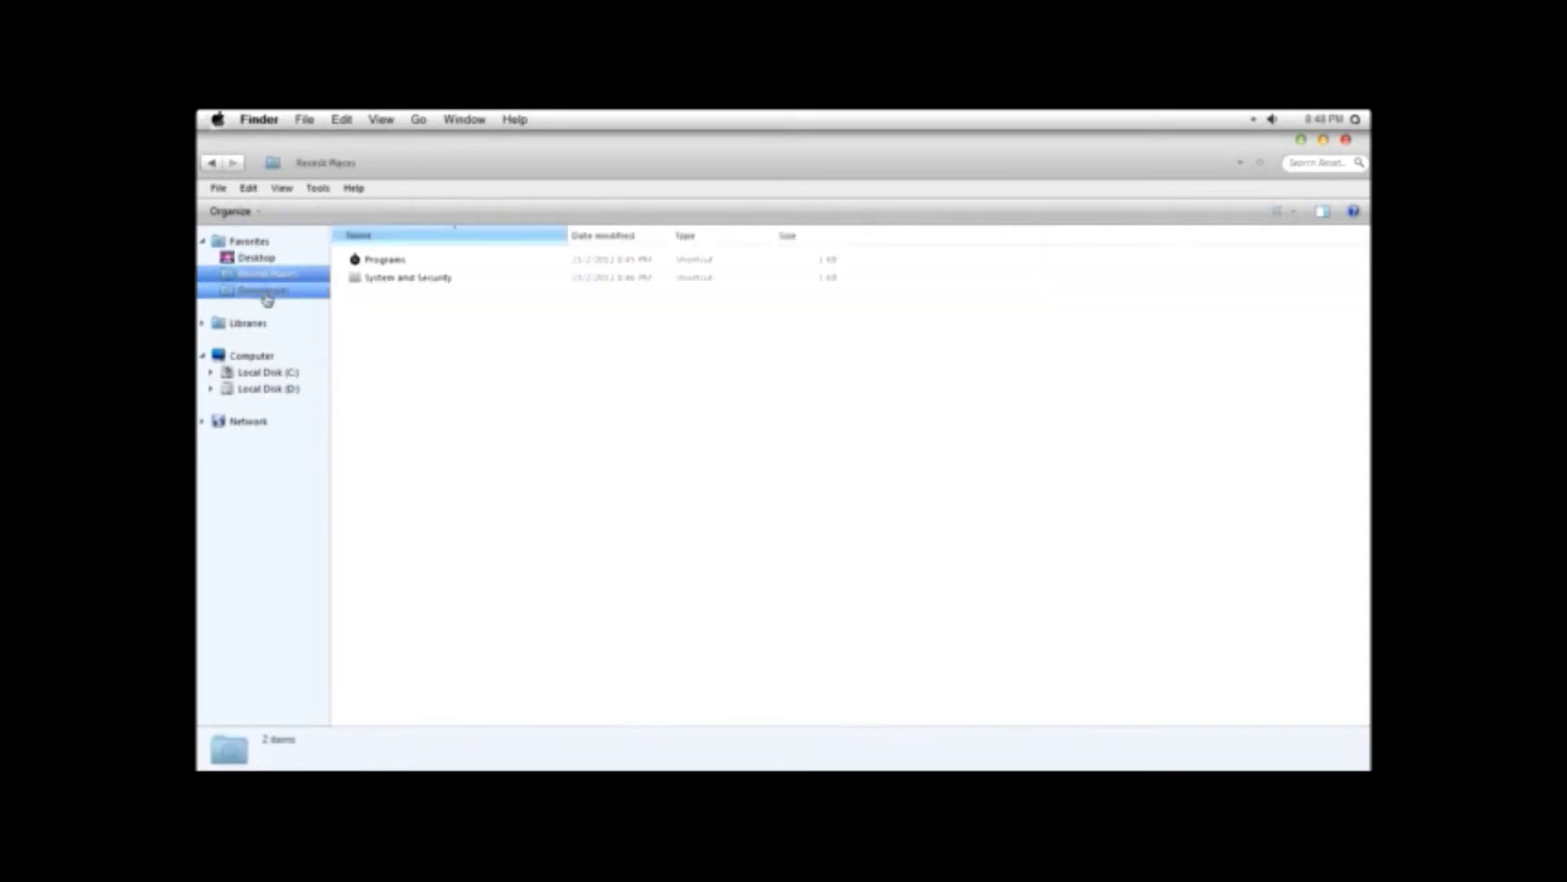
click(265, 296)
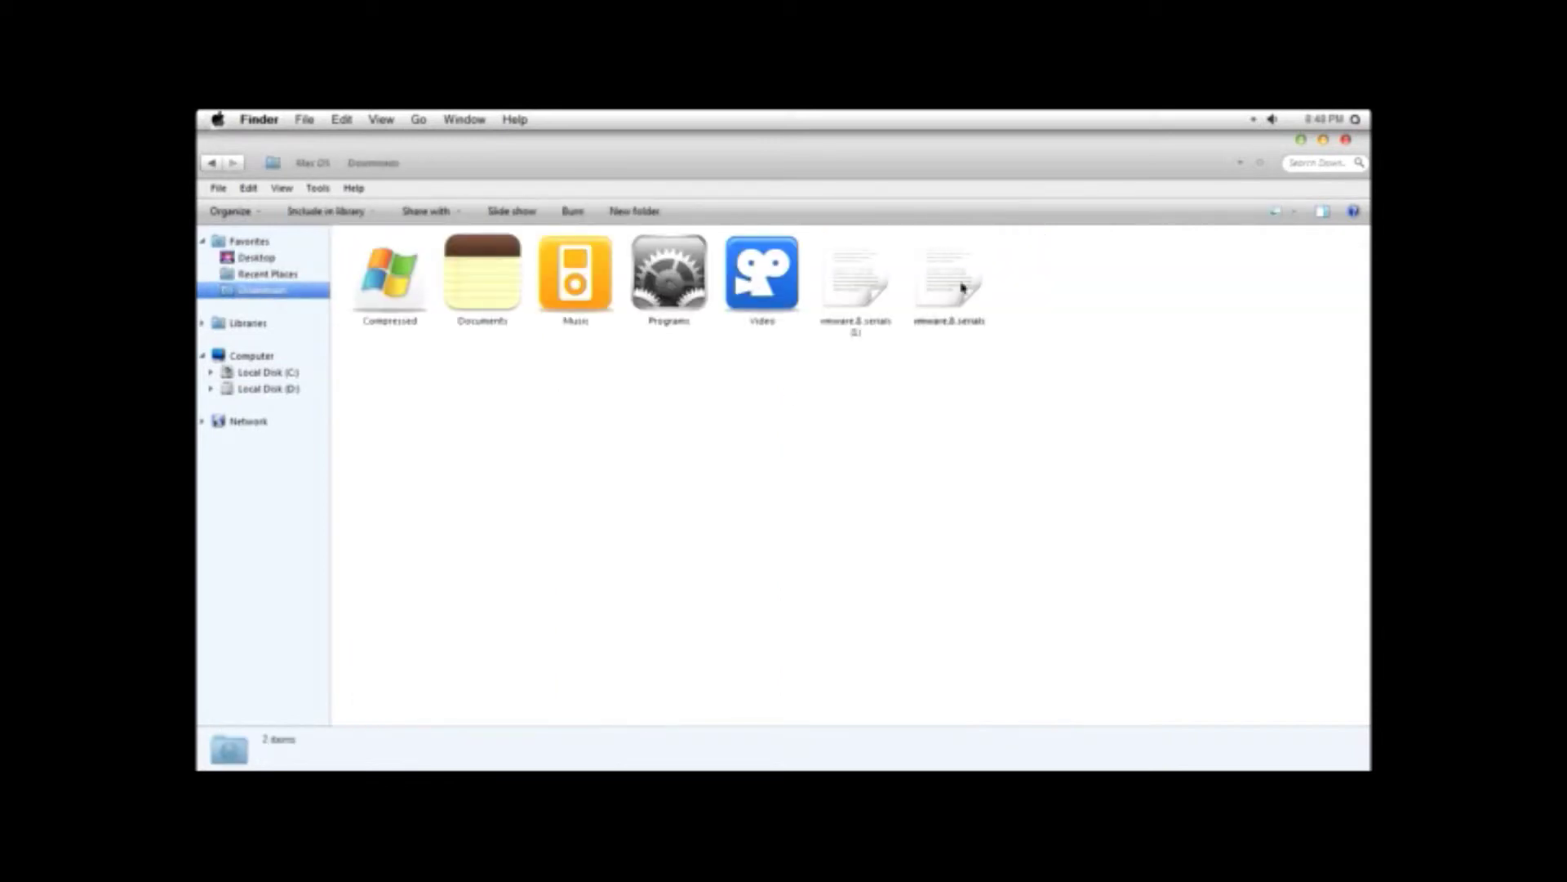
click(1347, 141)
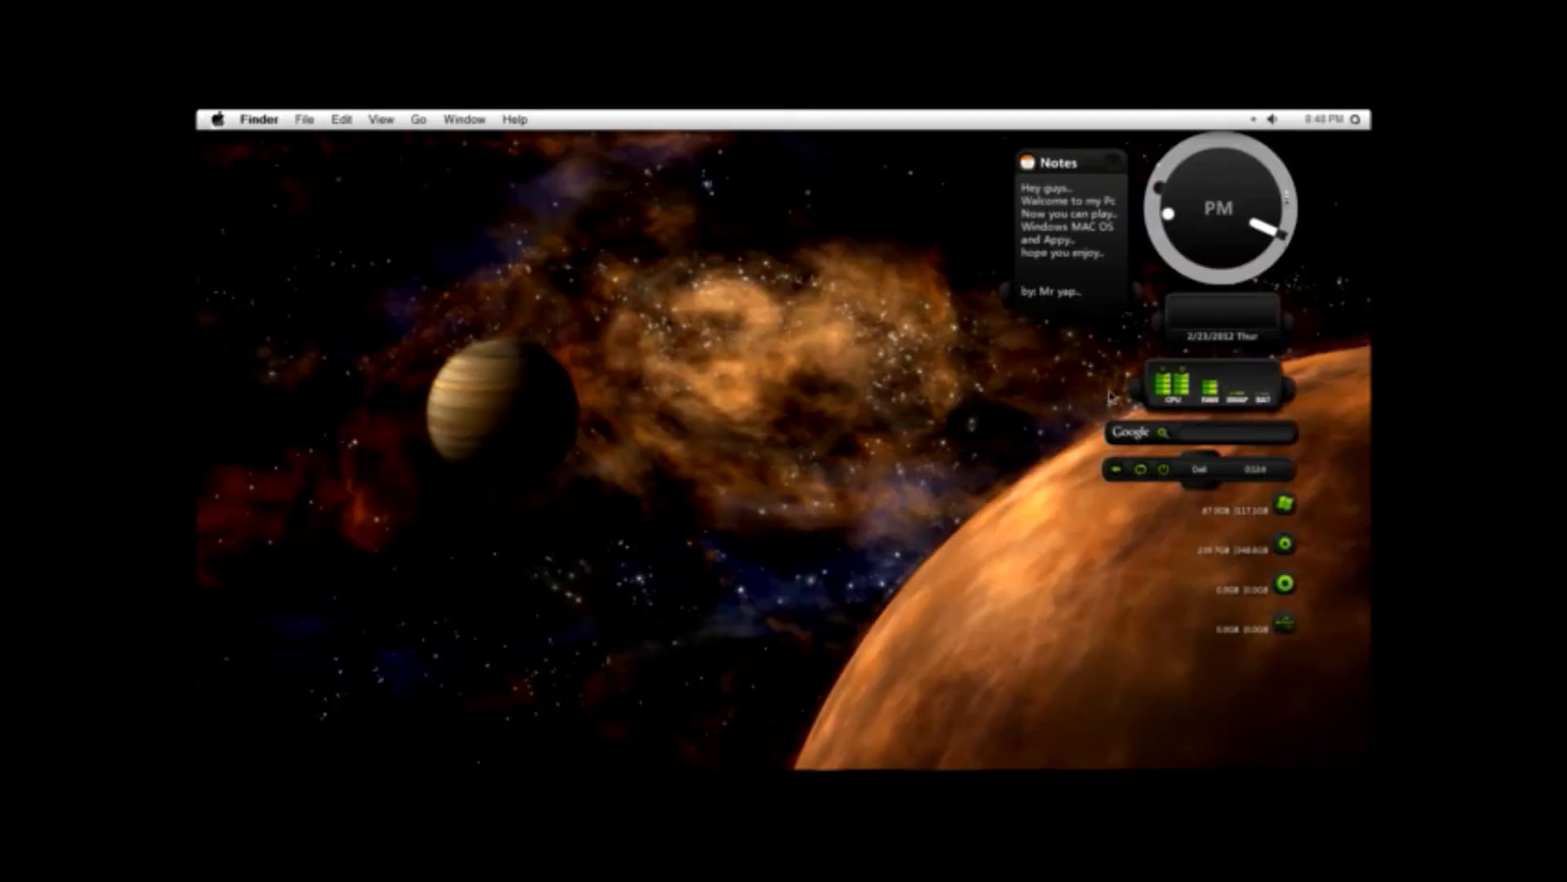
right_click(955, 313)
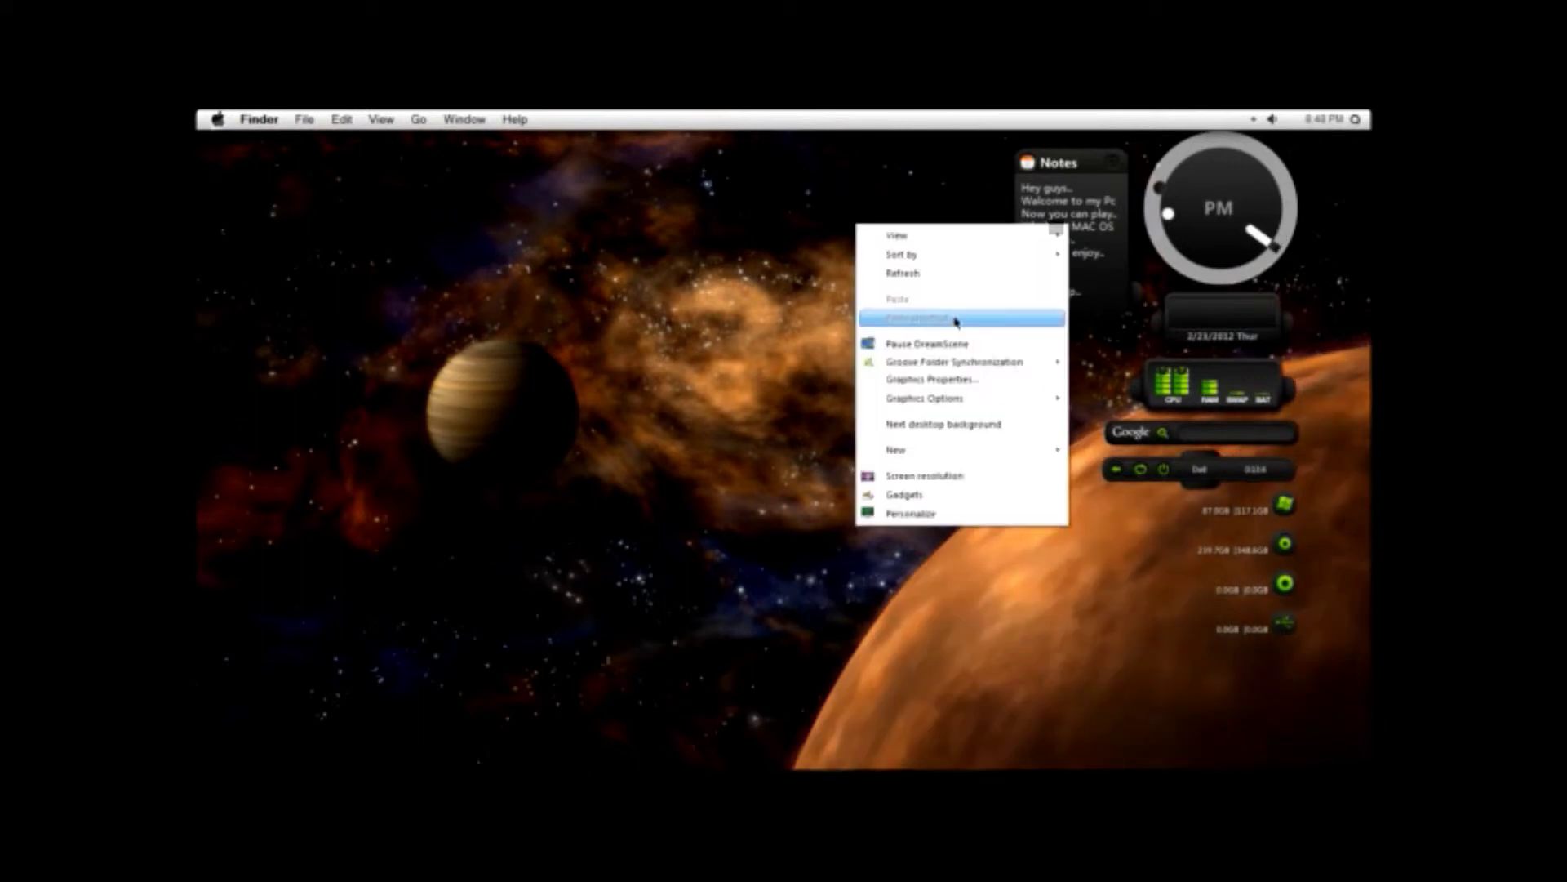
click(955, 271)
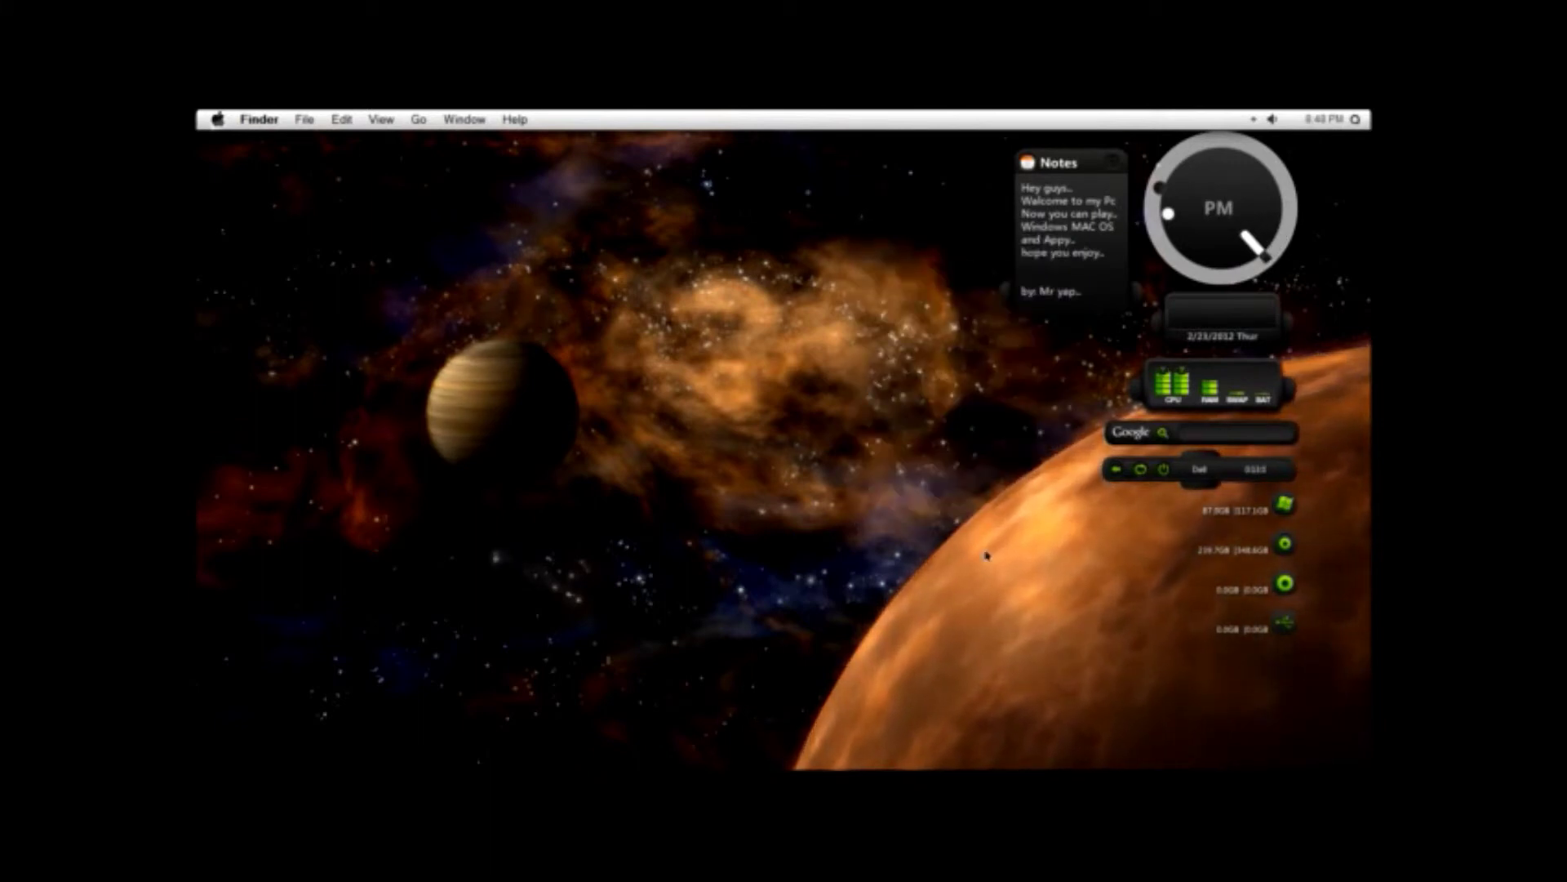
mouse_move(761, 763)
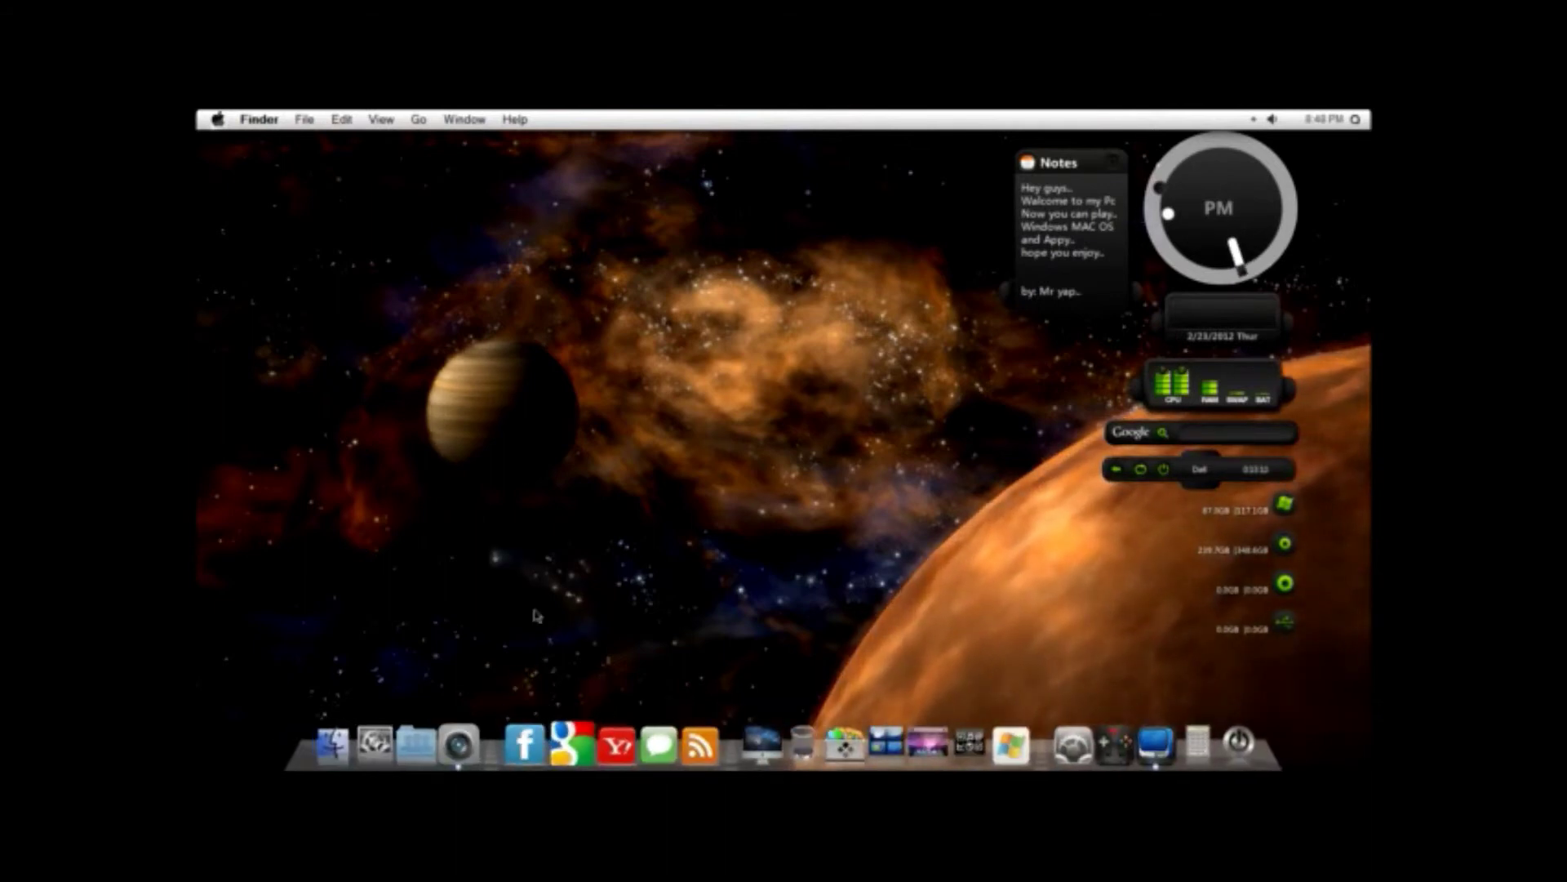
Step: Go via All Programs and Computer to Downloads and peek into its Programs folder
click(217, 120)
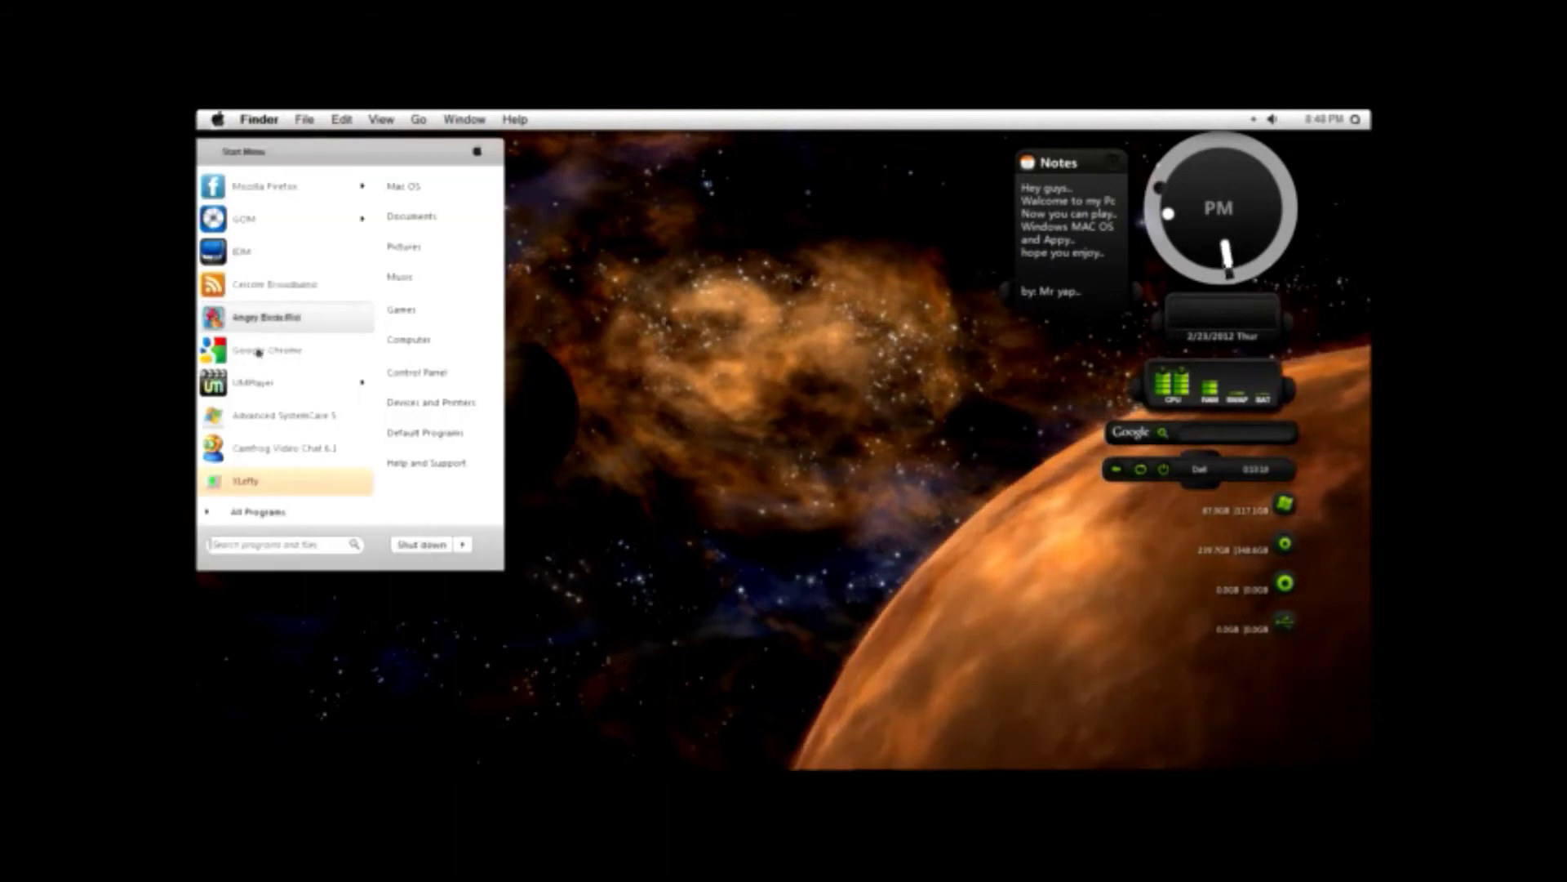
click(280, 513)
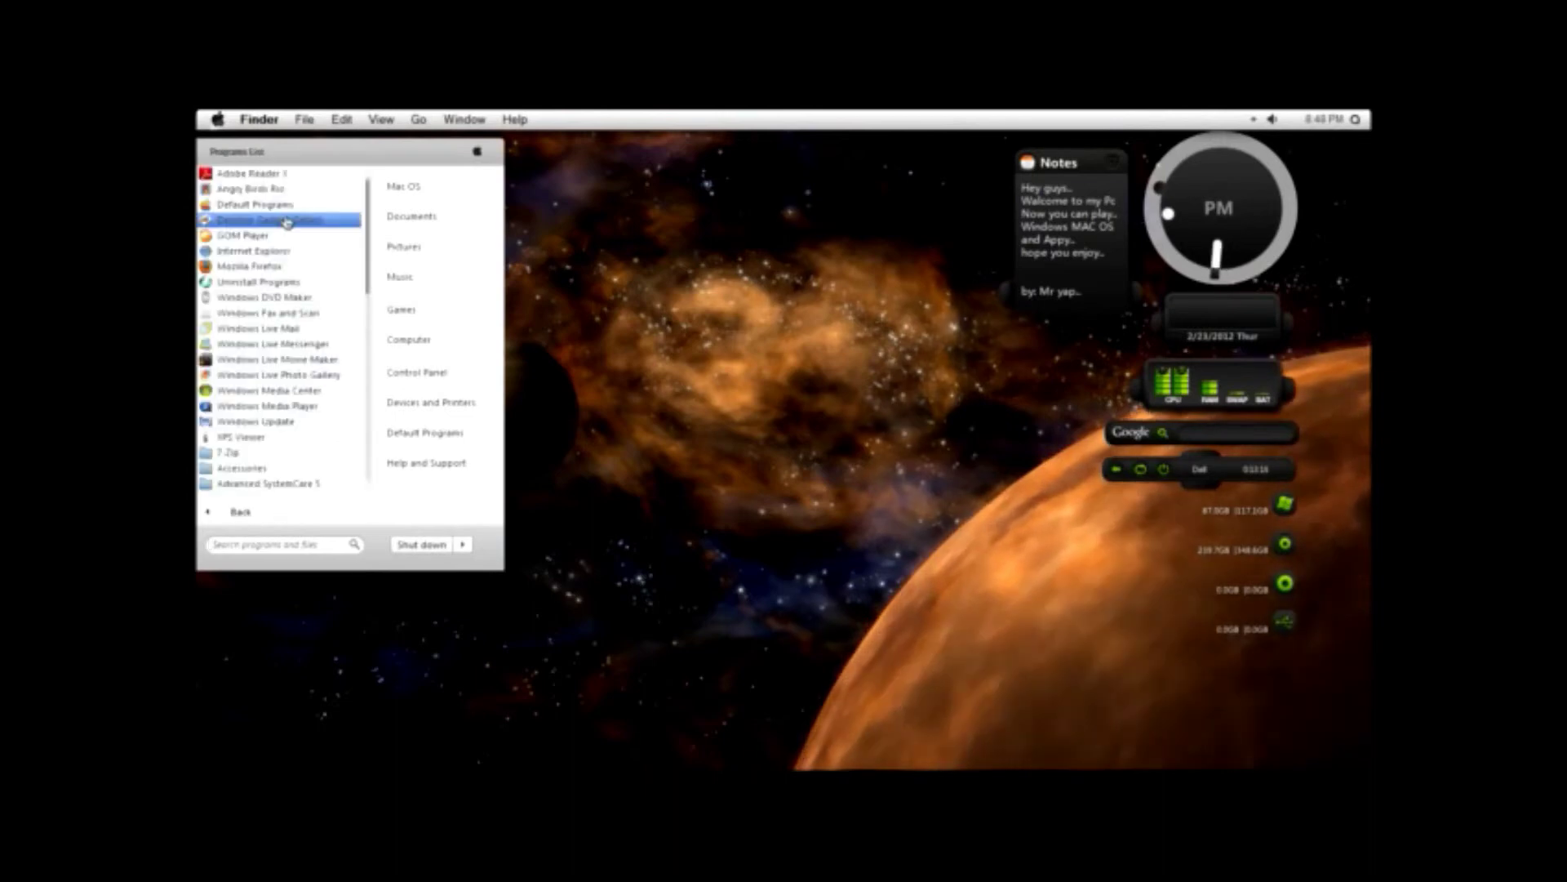
click(408, 340)
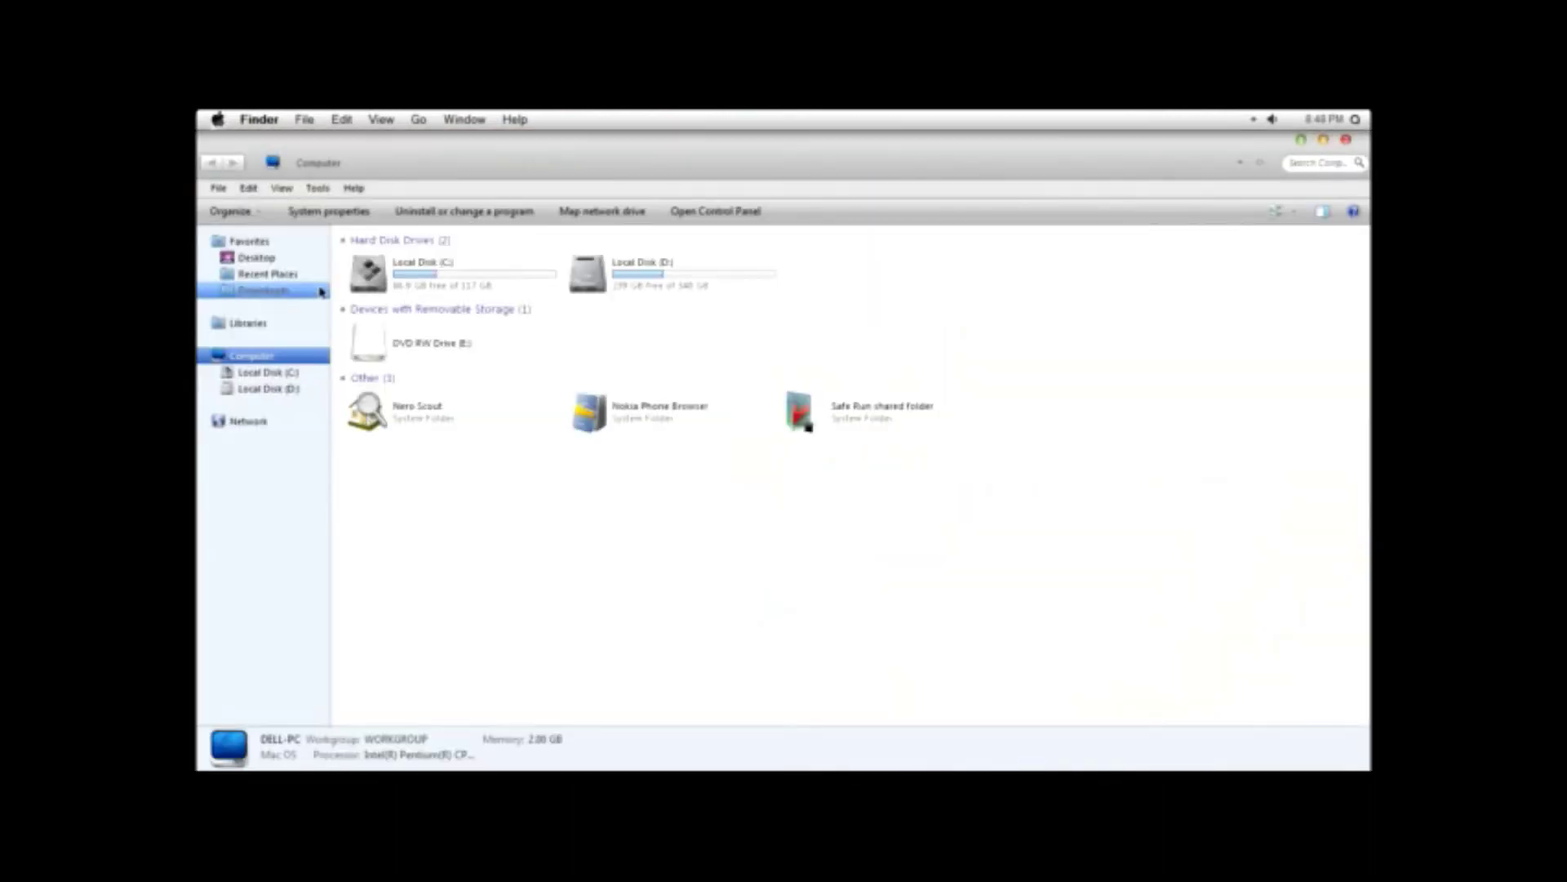
click(263, 291)
double_click(669, 272)
click(210, 164)
Step: Open the Compressed folder, show Extra Large Icons, and open the Lion Skin Pack 13-X86 installer
double_click(377, 280)
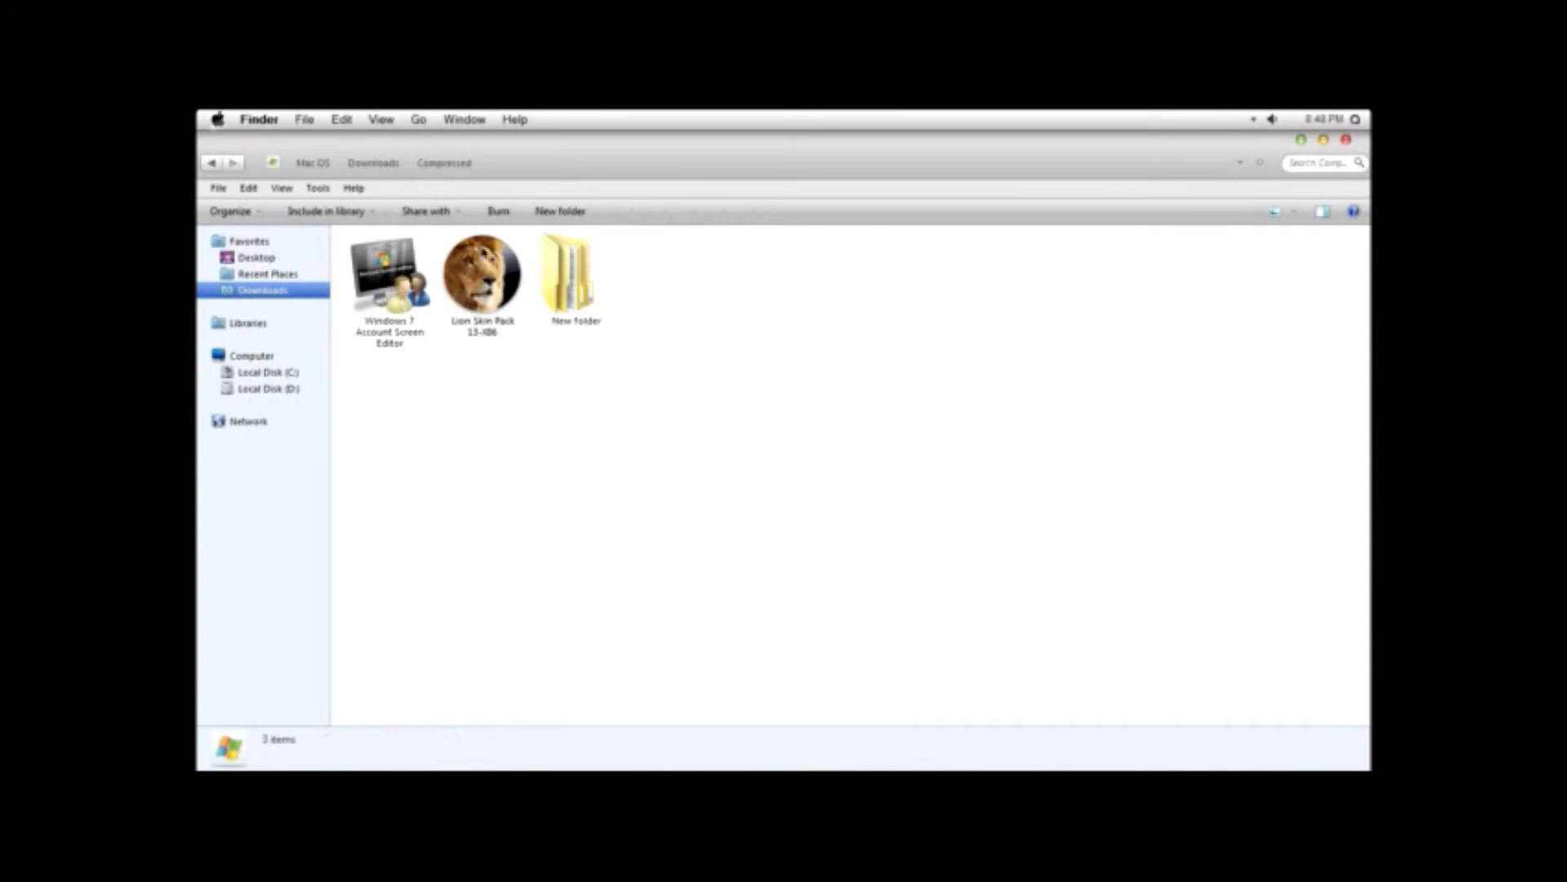
click(1274, 211)
click(1295, 211)
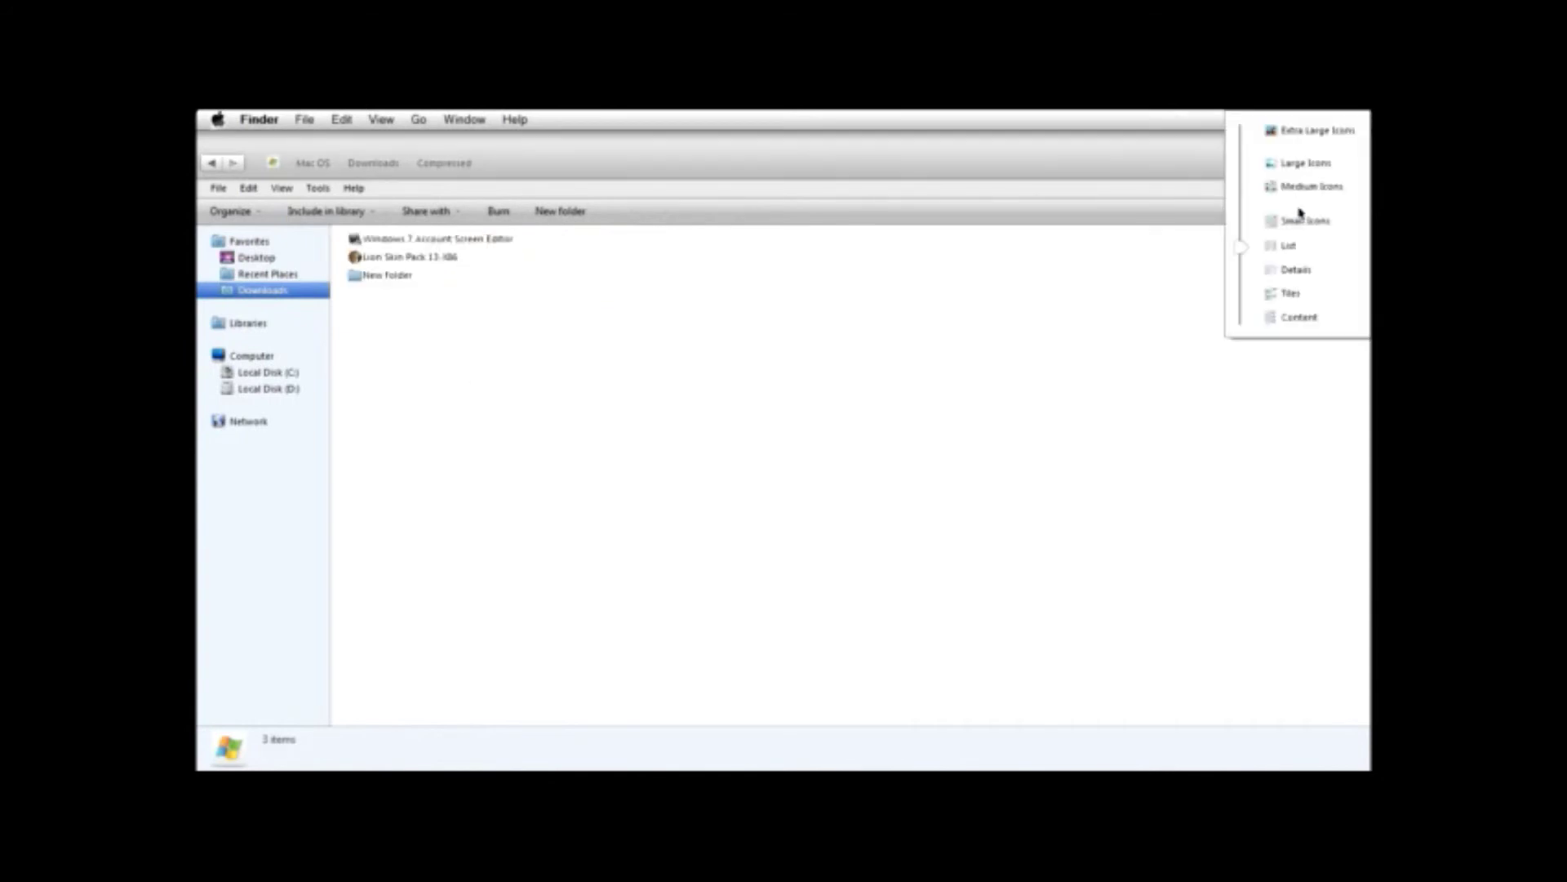
click(1311, 131)
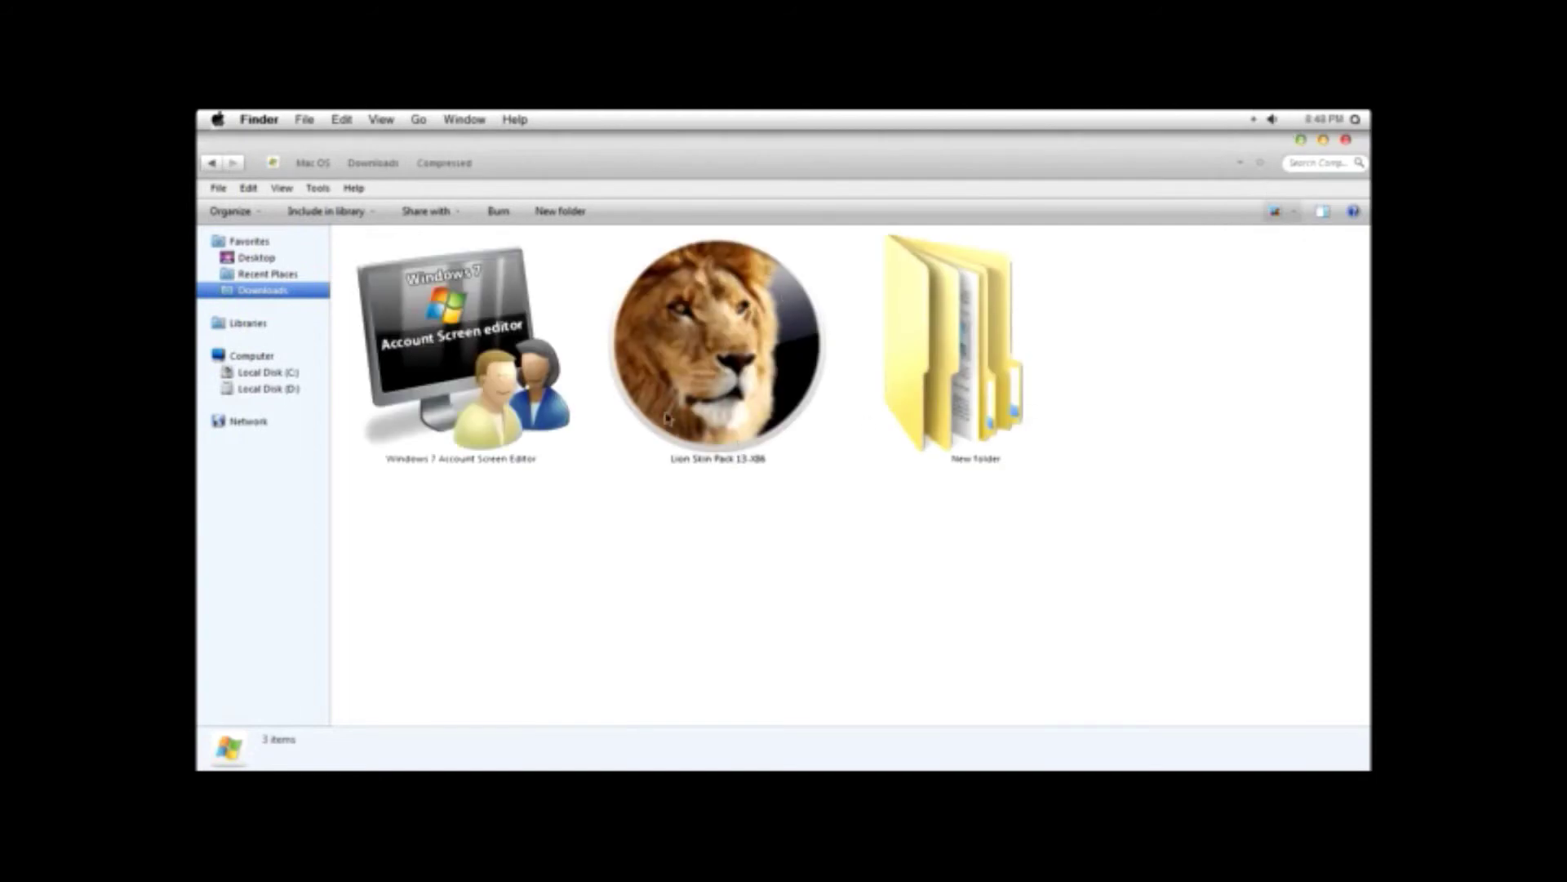
click(707, 326)
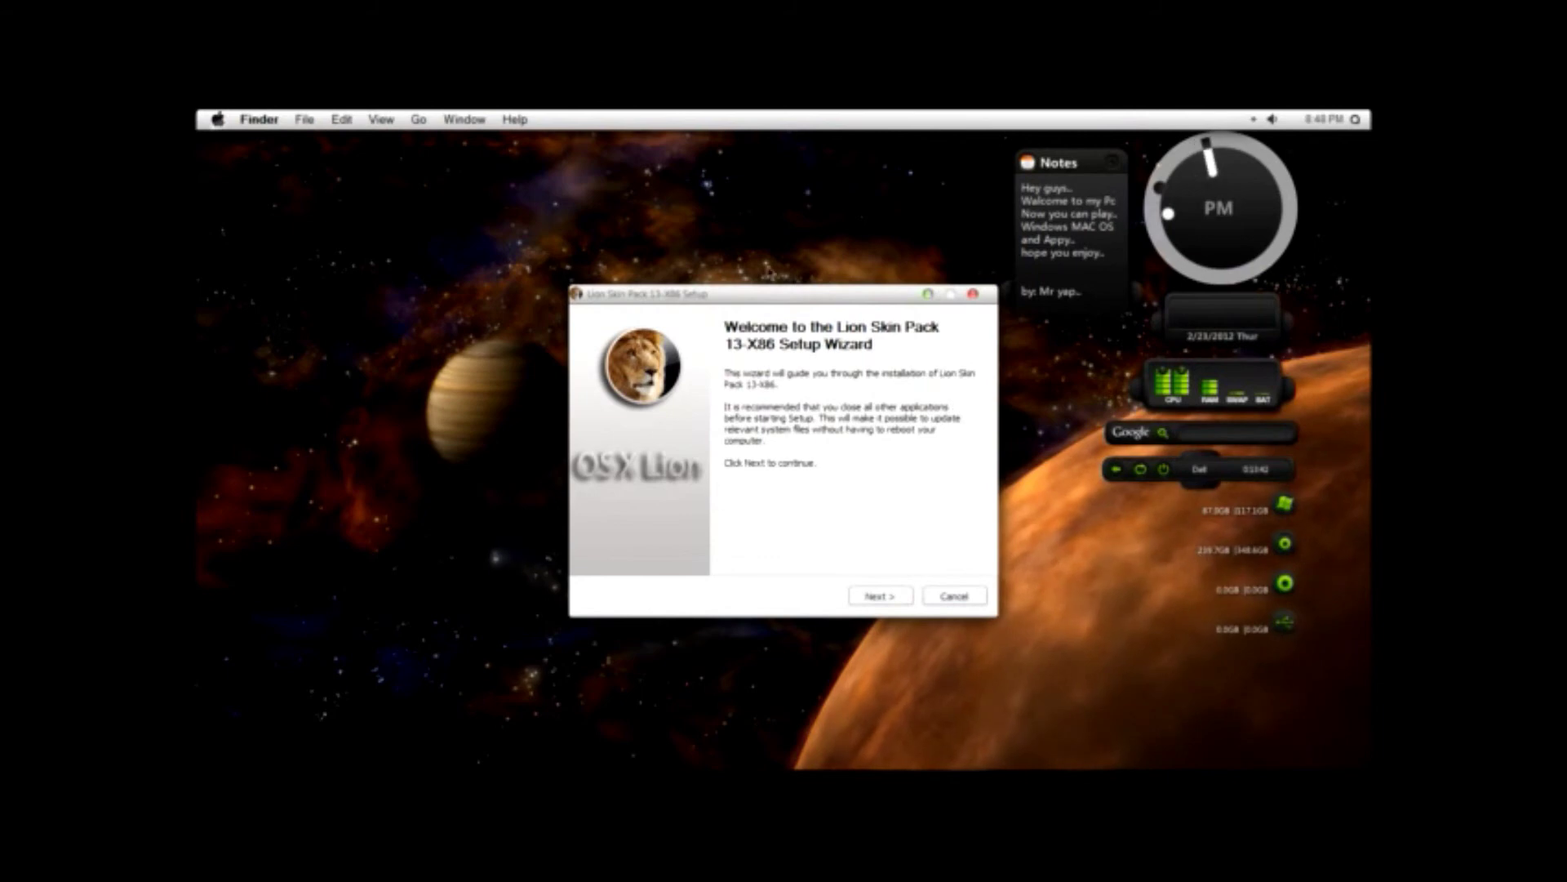
Step: Accept the Lion Skin Pack licence agreement and continue to the components page
click(880, 597)
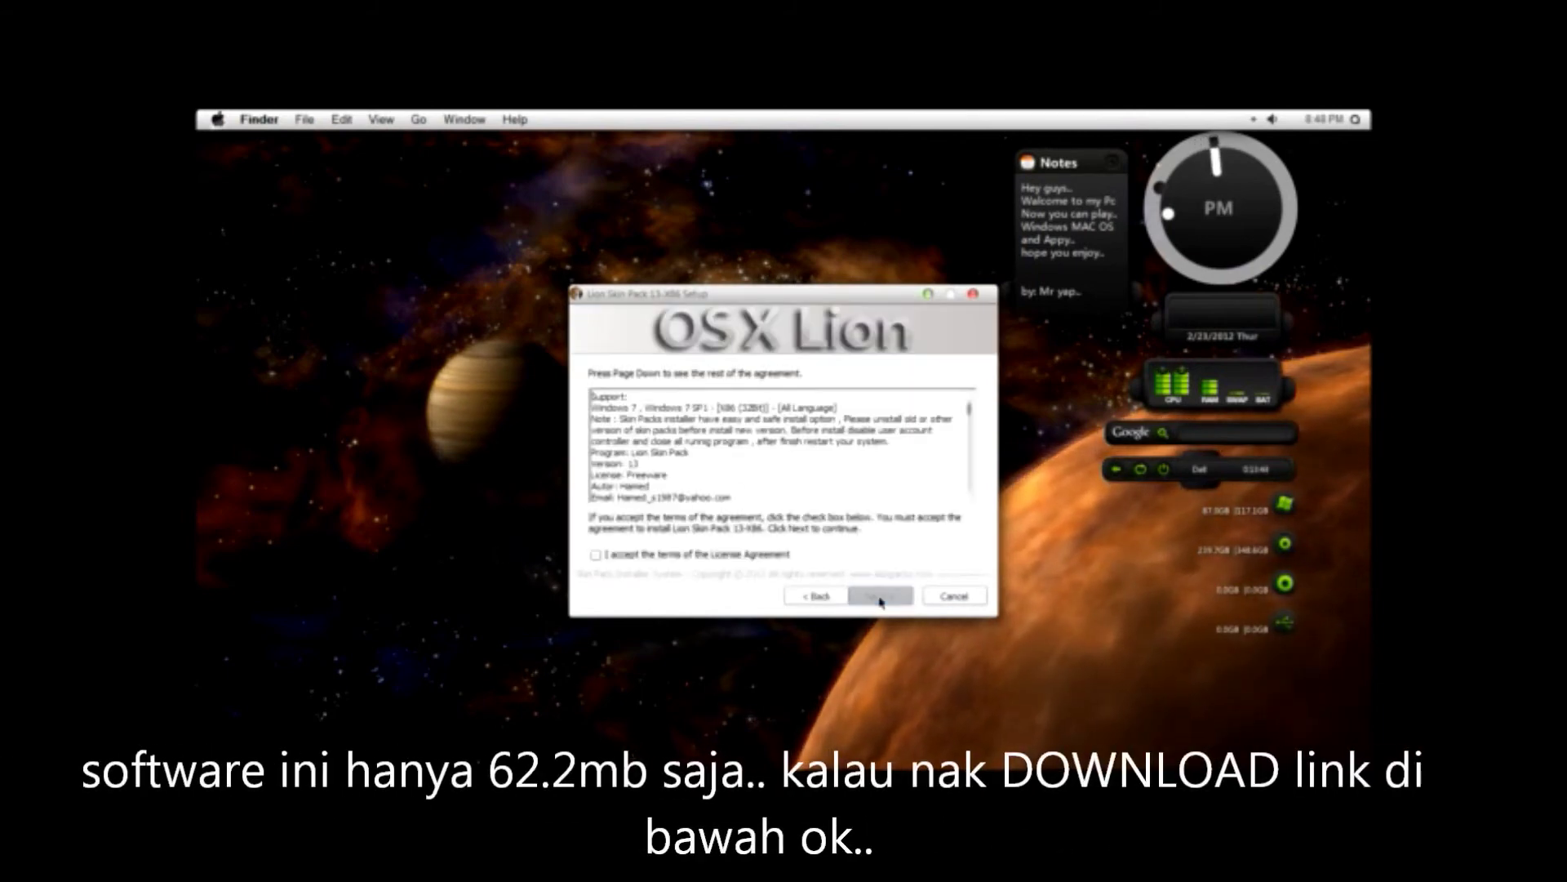
click(595, 554)
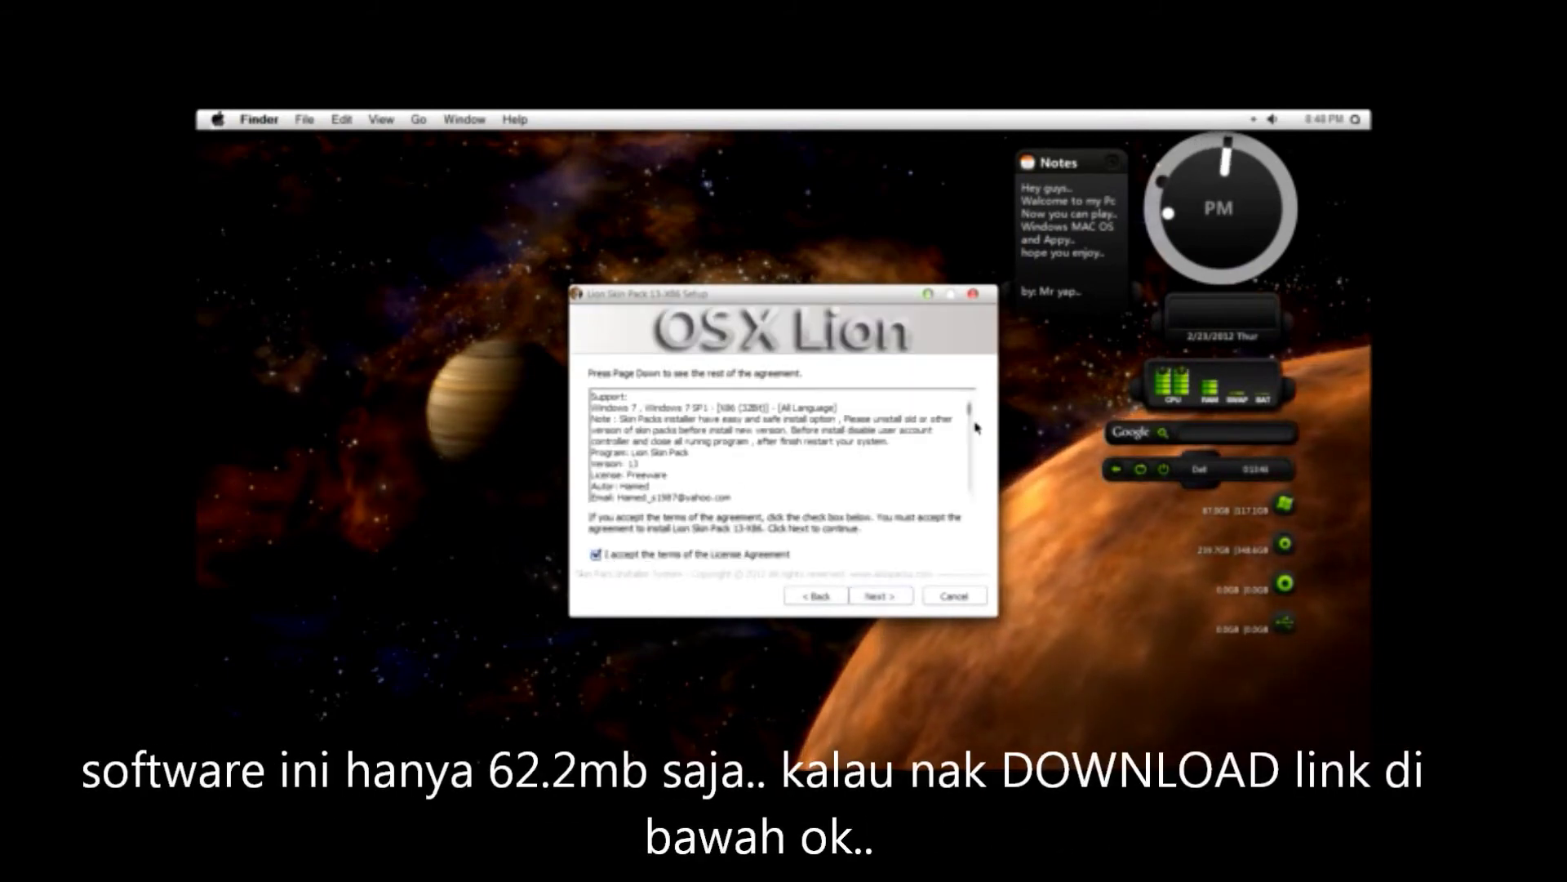
drag(971, 417, 967, 523)
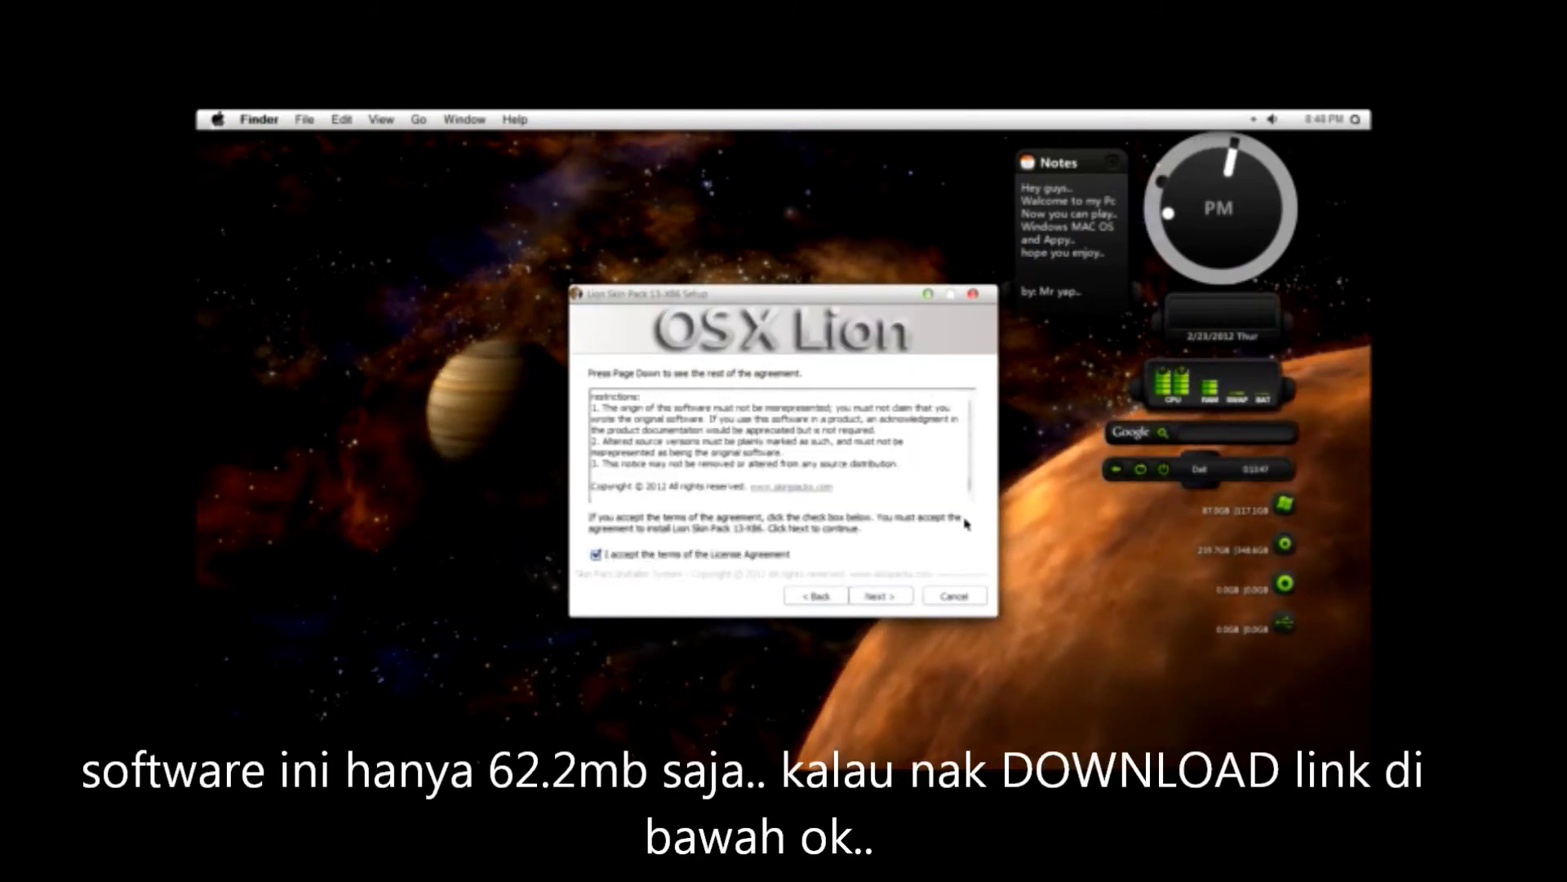
click(883, 597)
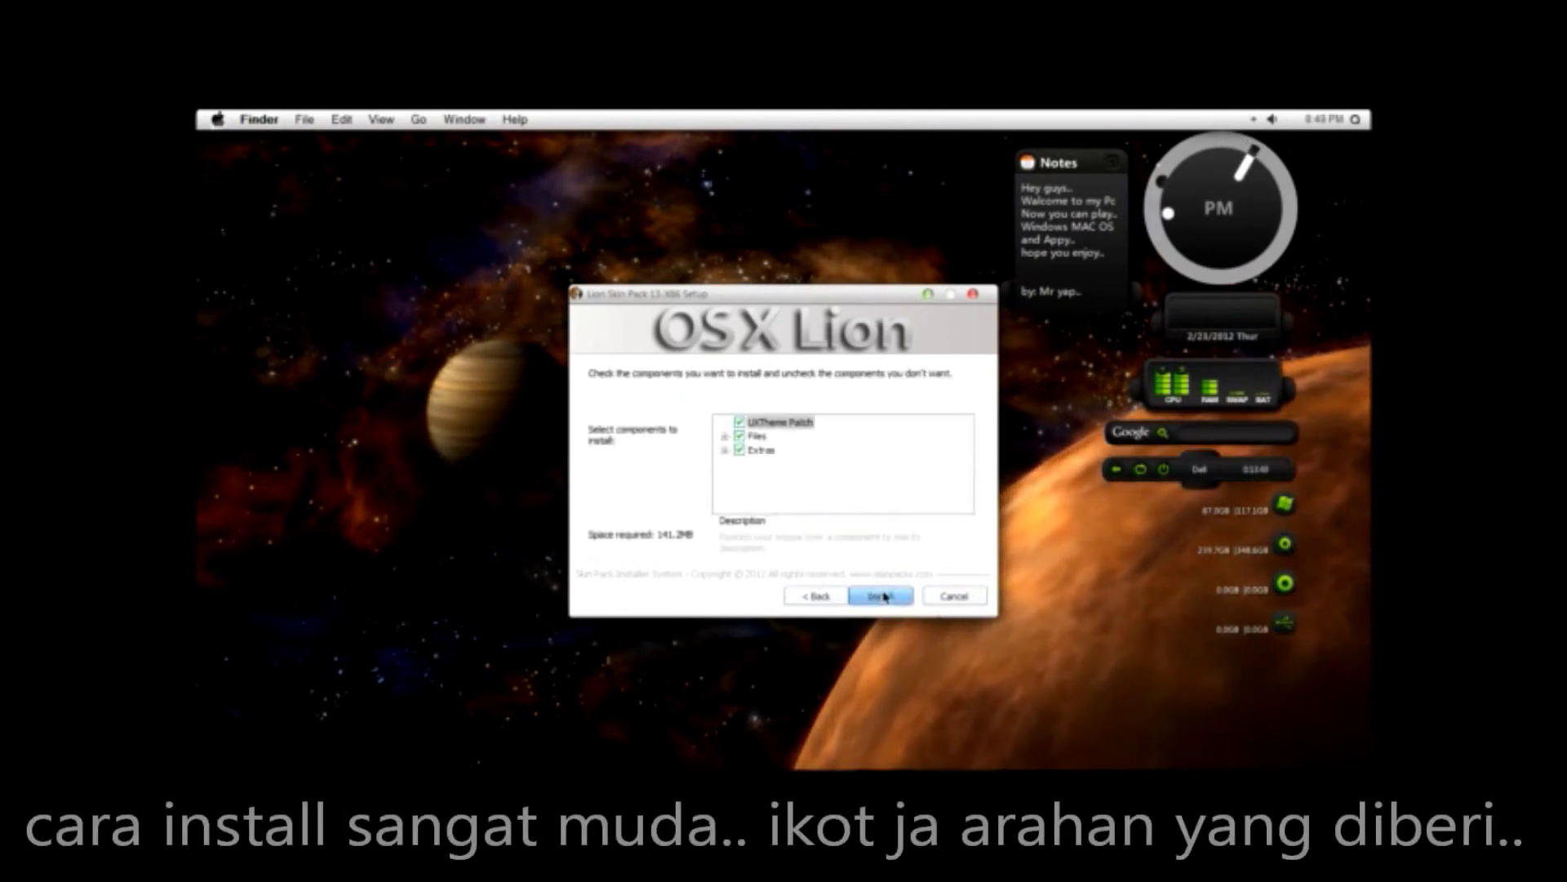
Step: Expand the Files and Extras components to review what would be installed
click(724, 436)
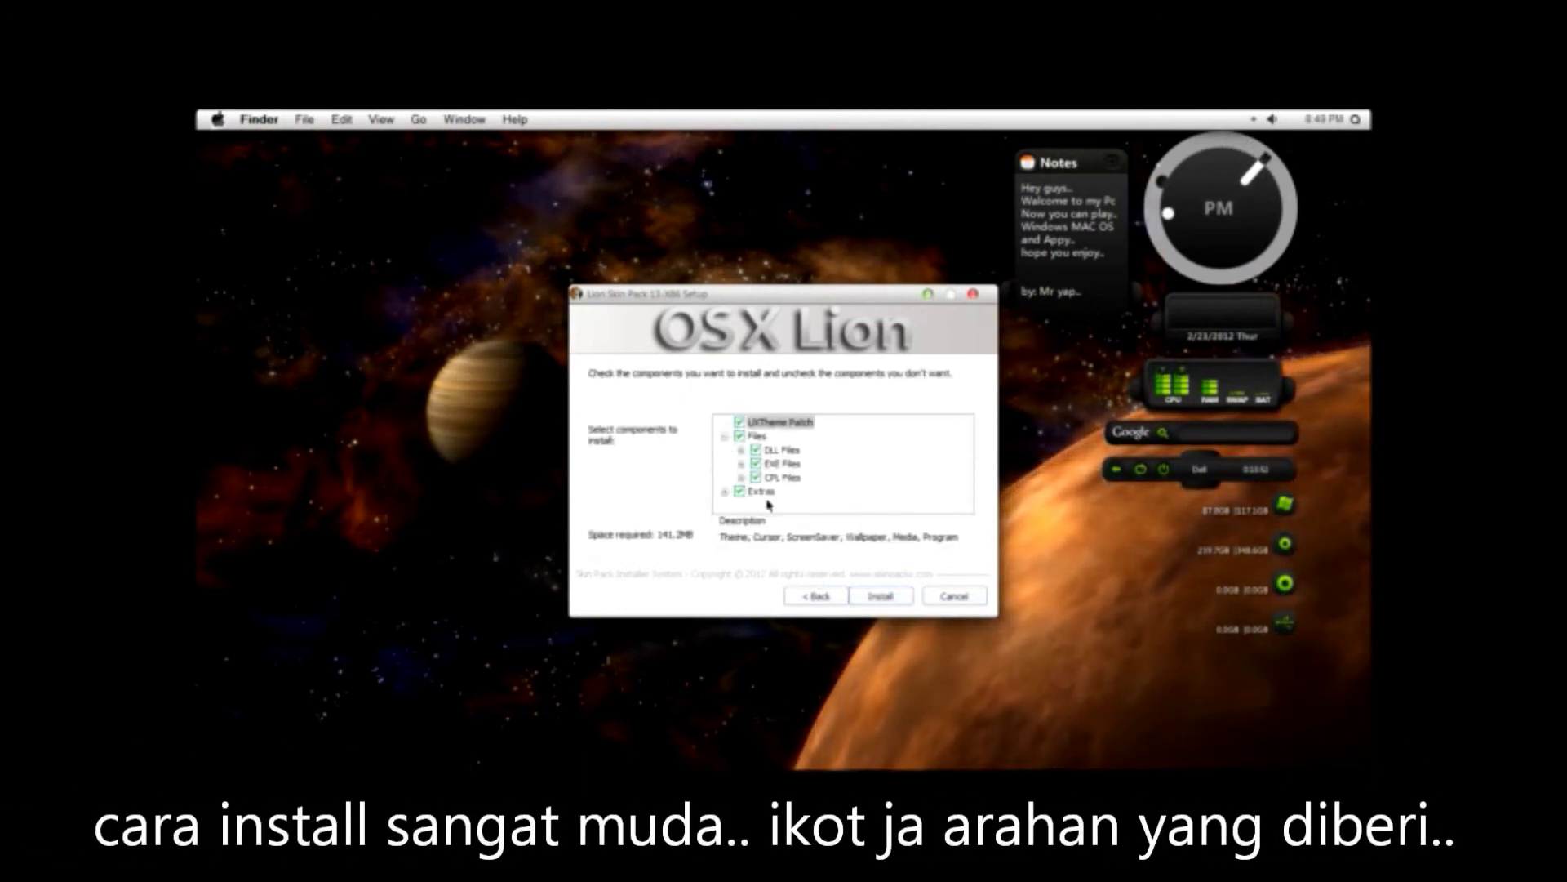
click(725, 492)
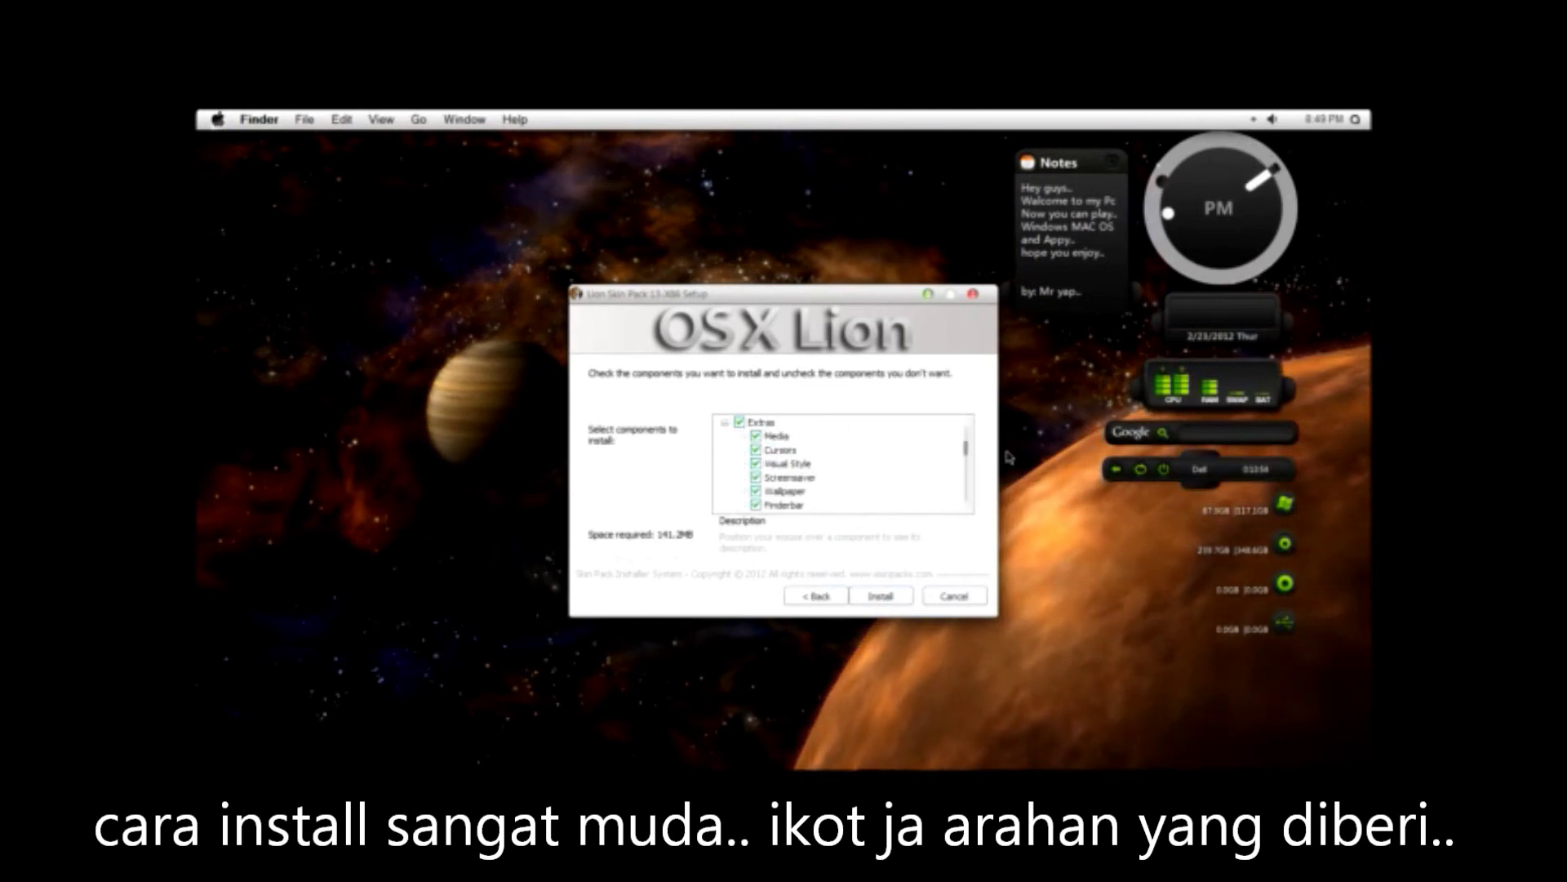
drag(968, 450, 971, 475)
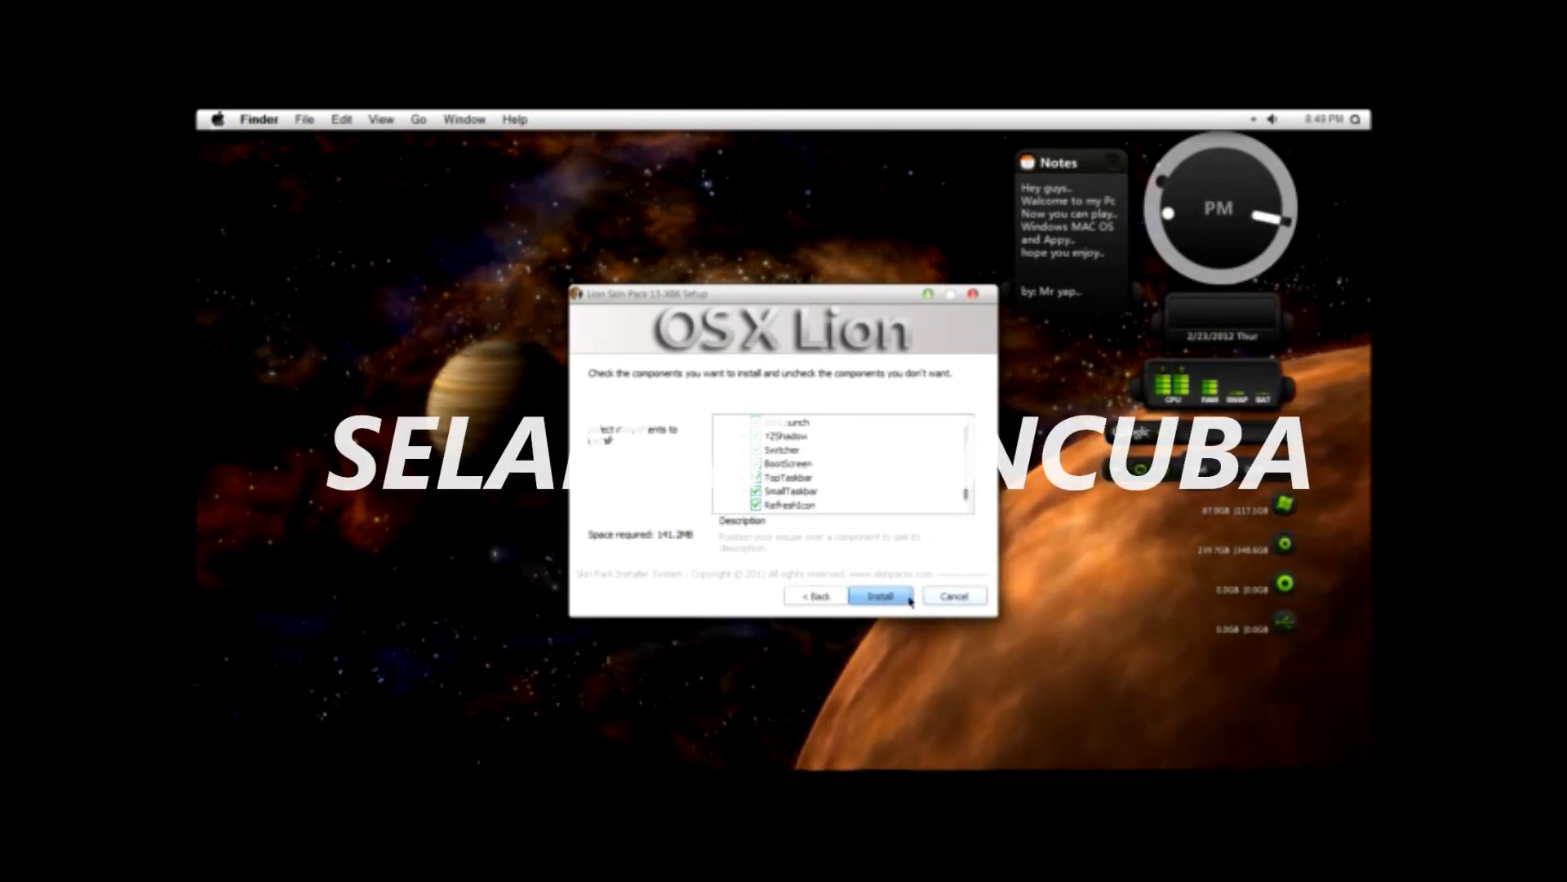
Step: Cancel and confirm quitting the setup, then refresh the desktop
click(971, 600)
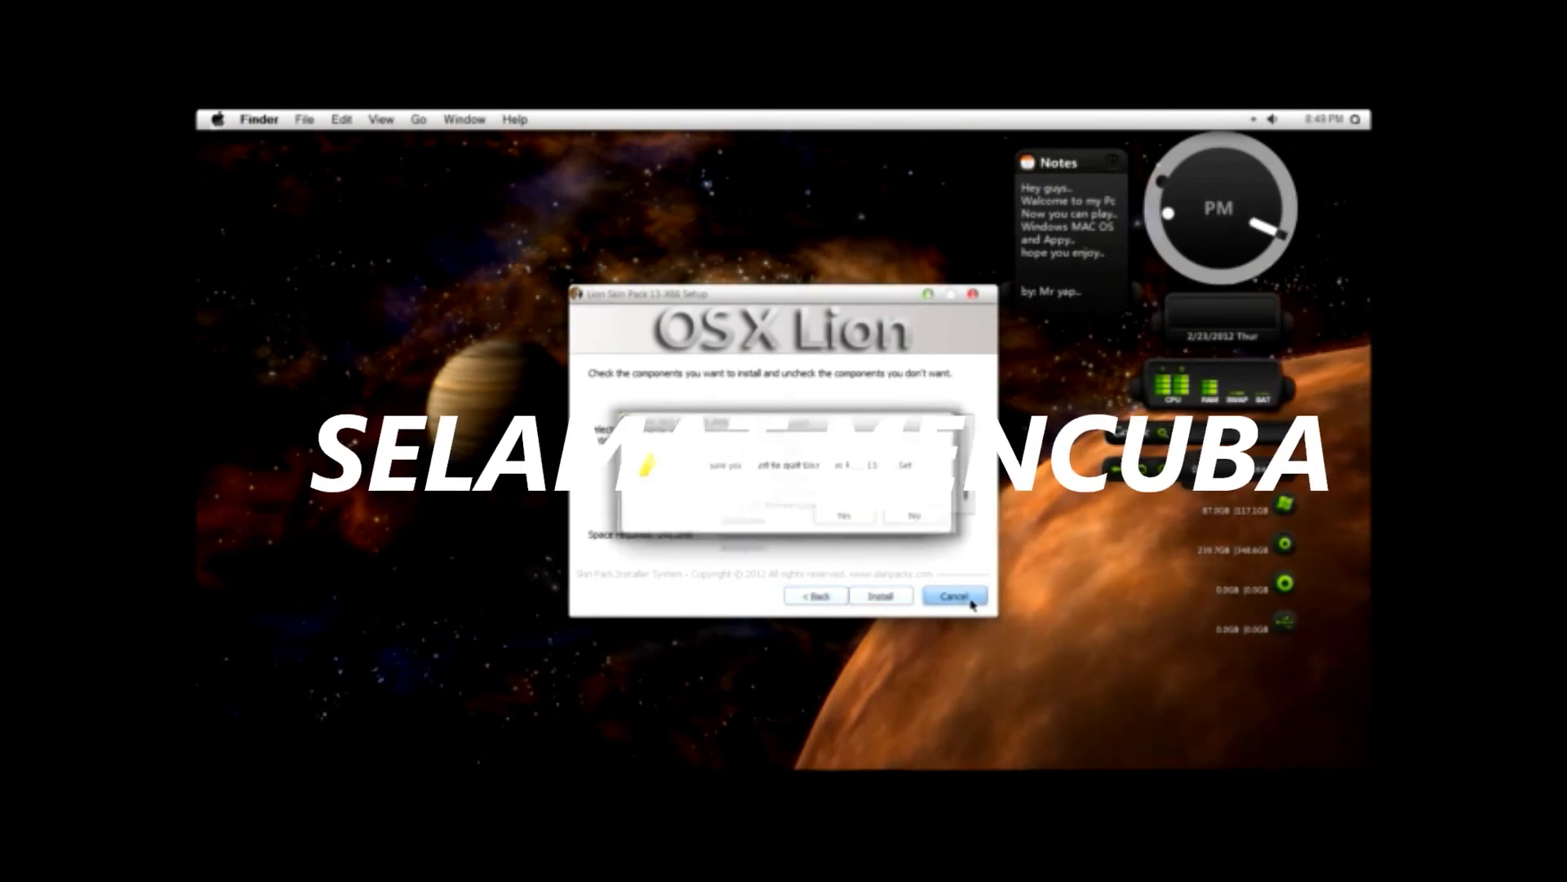
click(841, 515)
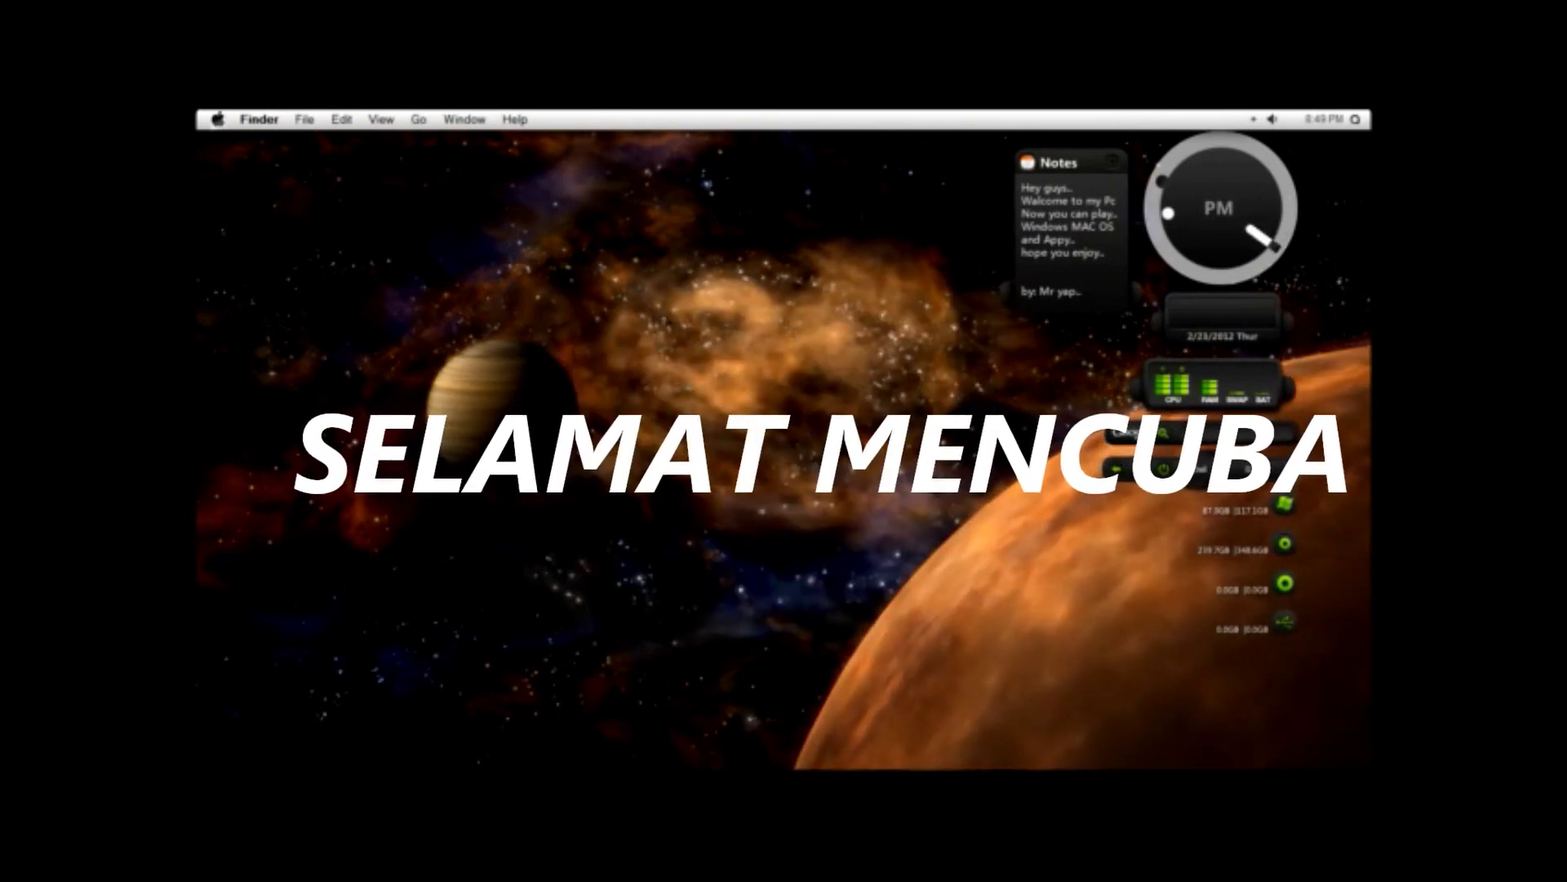
right_click(764, 283)
click(832, 338)
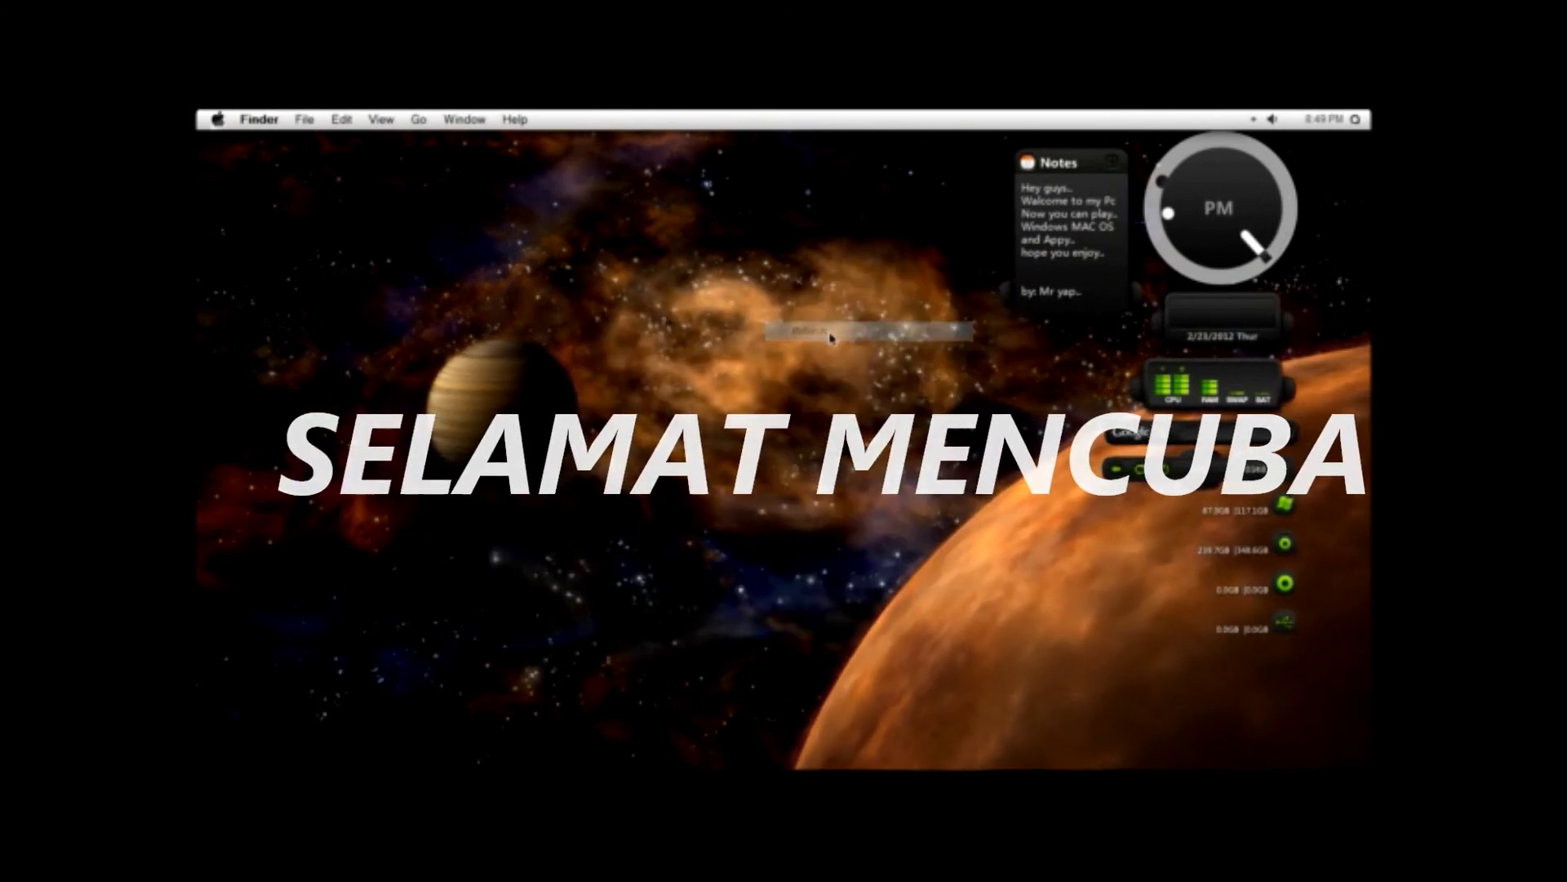